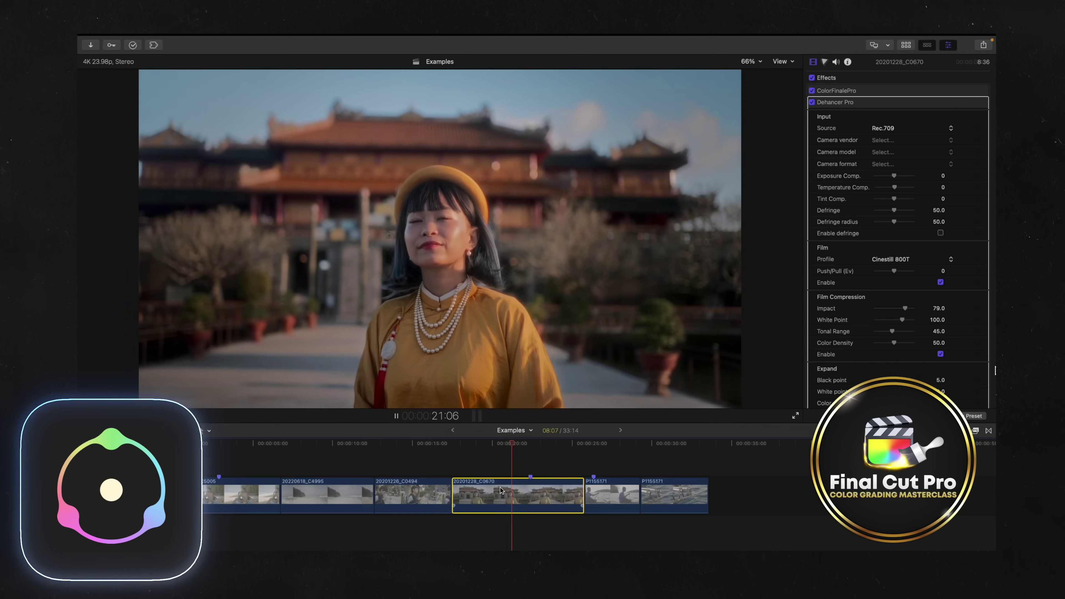
# Step: Toggle Dehancer Pro off and on twice to compare the ballet footage
pyautogui.click(813, 102)
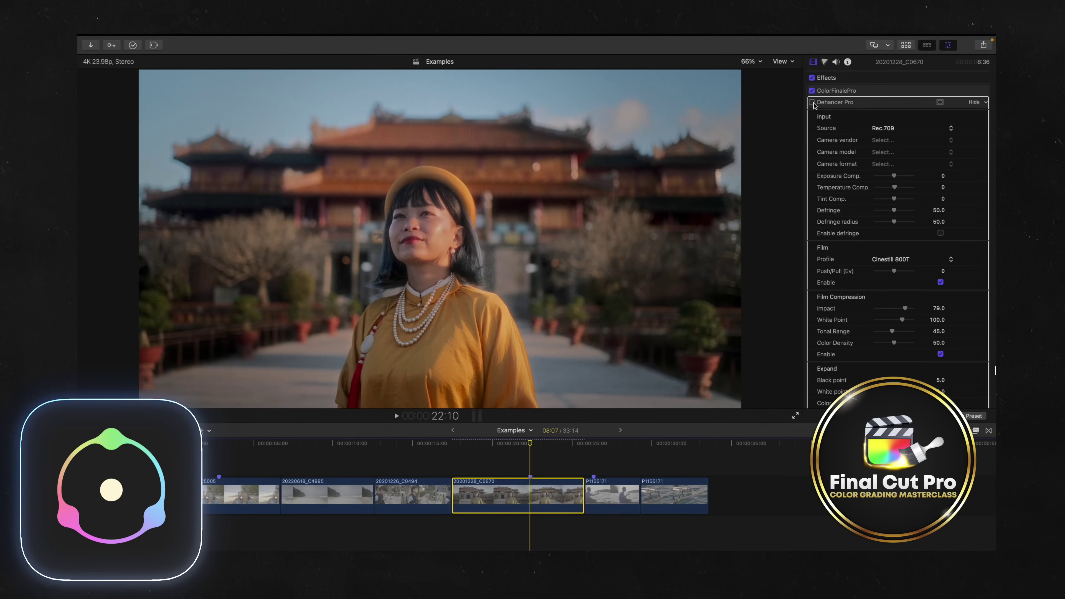
pyautogui.click(812, 102)
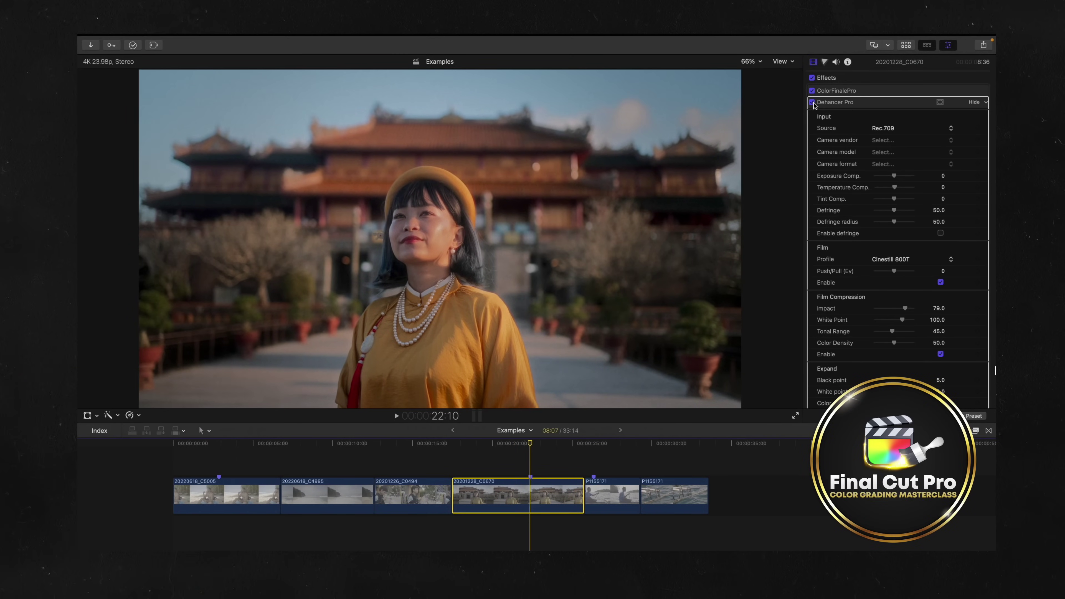
pyautogui.click(812, 102)
pyautogui.click(812, 102)
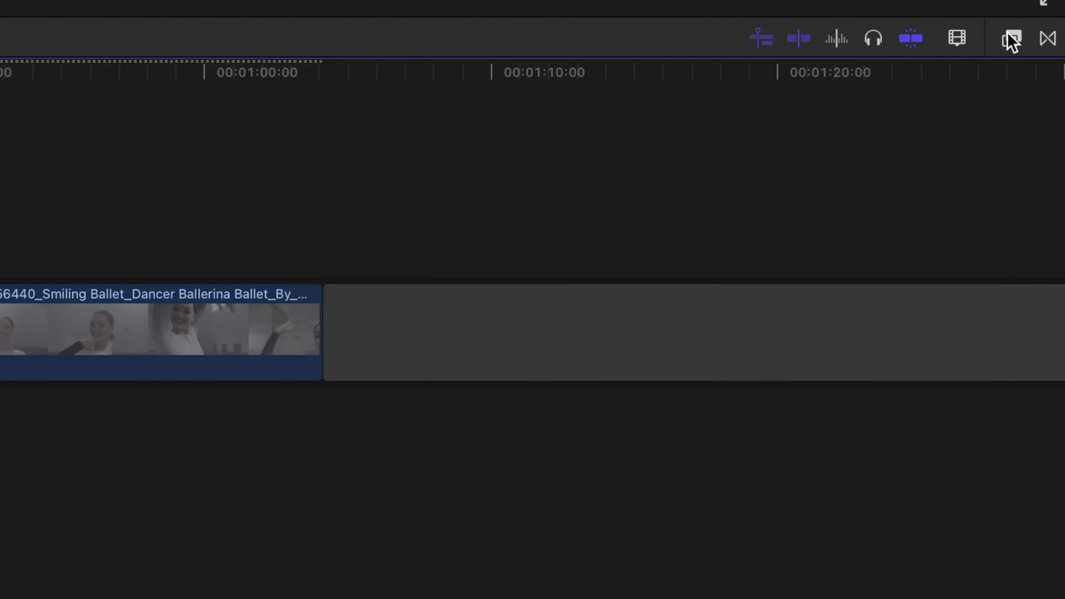
# Step: Open the Effects browser and search the video effects for 'emul8'
pyautogui.click(1041, 359)
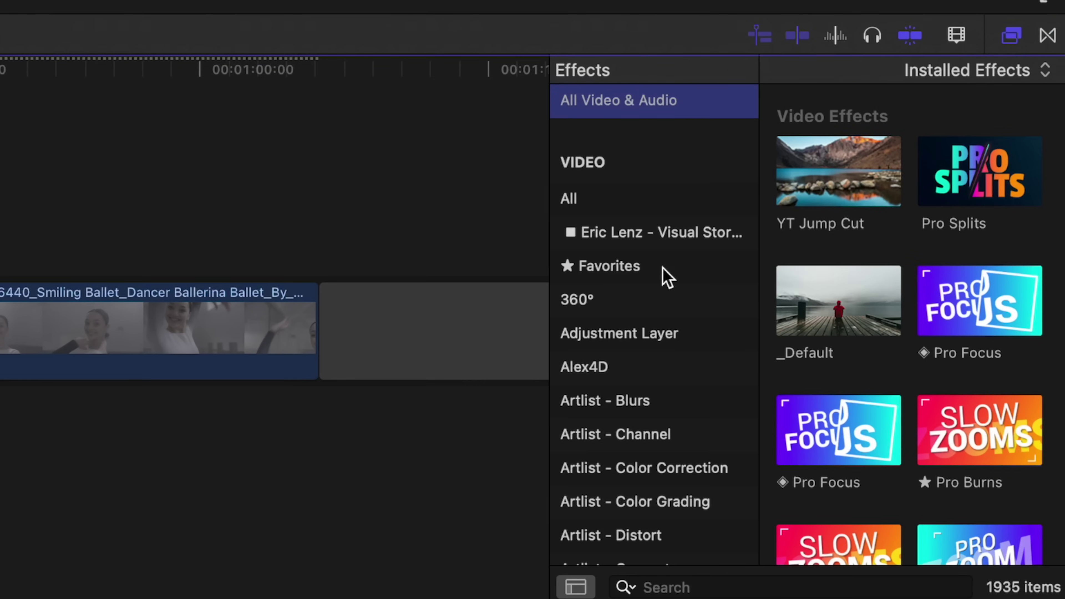
pyautogui.click(635, 197)
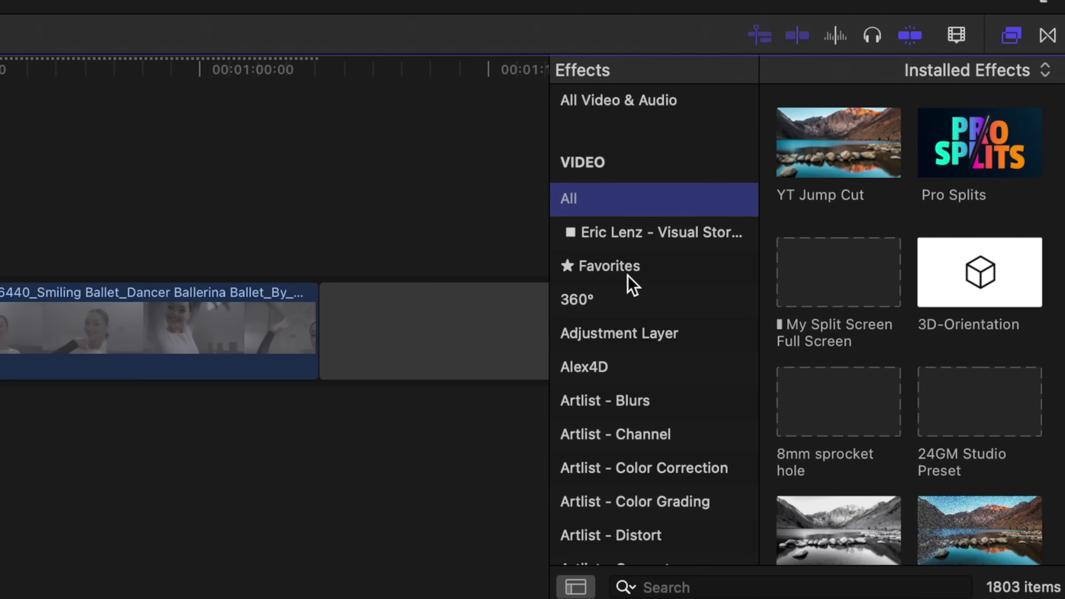
pyautogui.click(642, 267)
pyautogui.write('emul8')
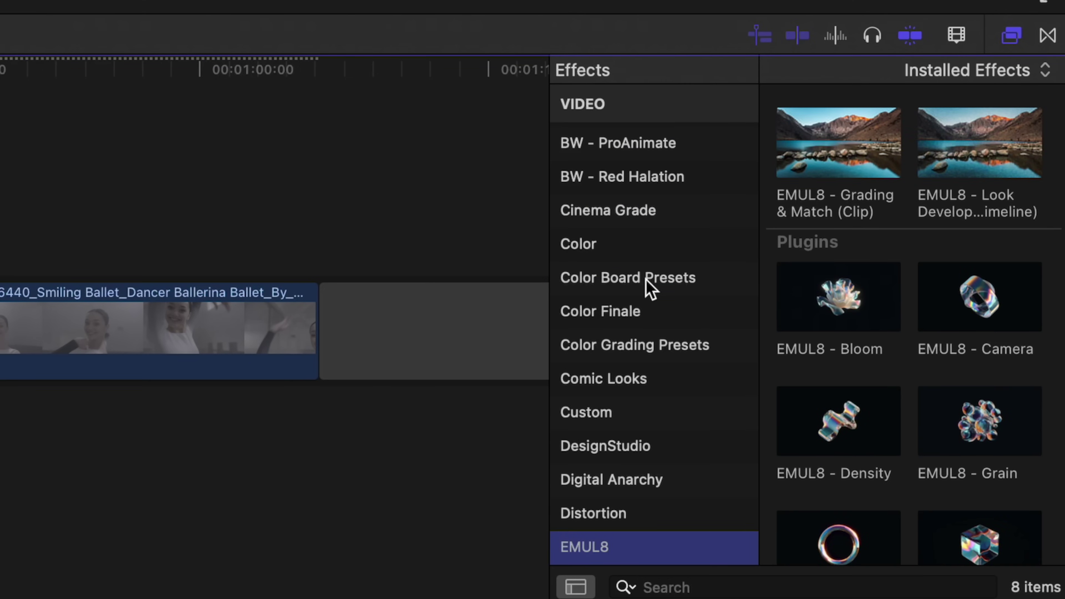
pyautogui.scroll(-8, 646, 280)
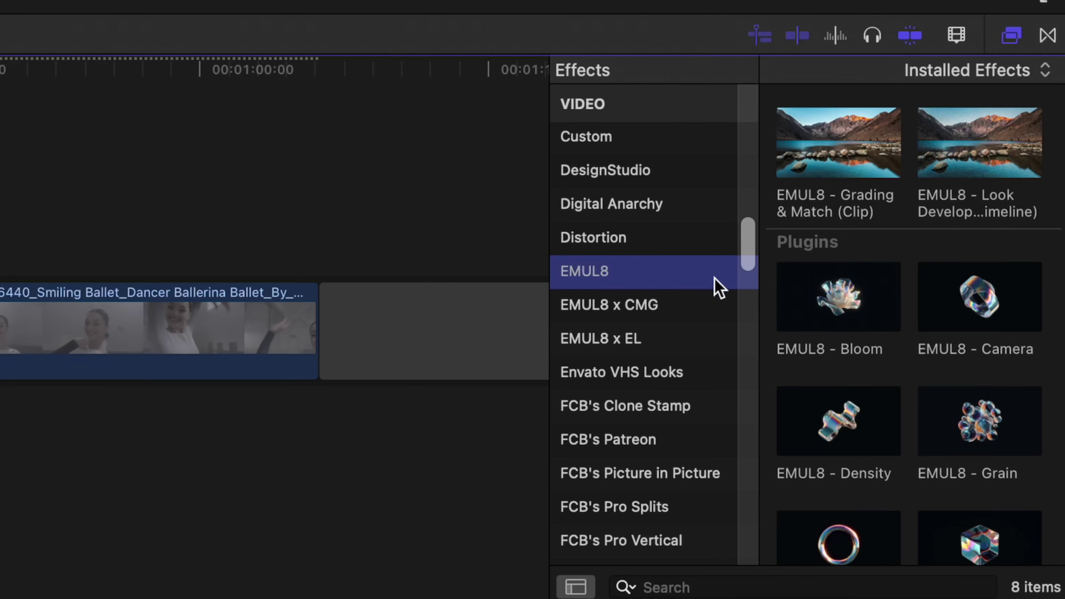
# Step: Browse the EMUL8 x CMG and EMUL8 x EL categories, then show the full EMUL8 collection
pyautogui.click(671, 305)
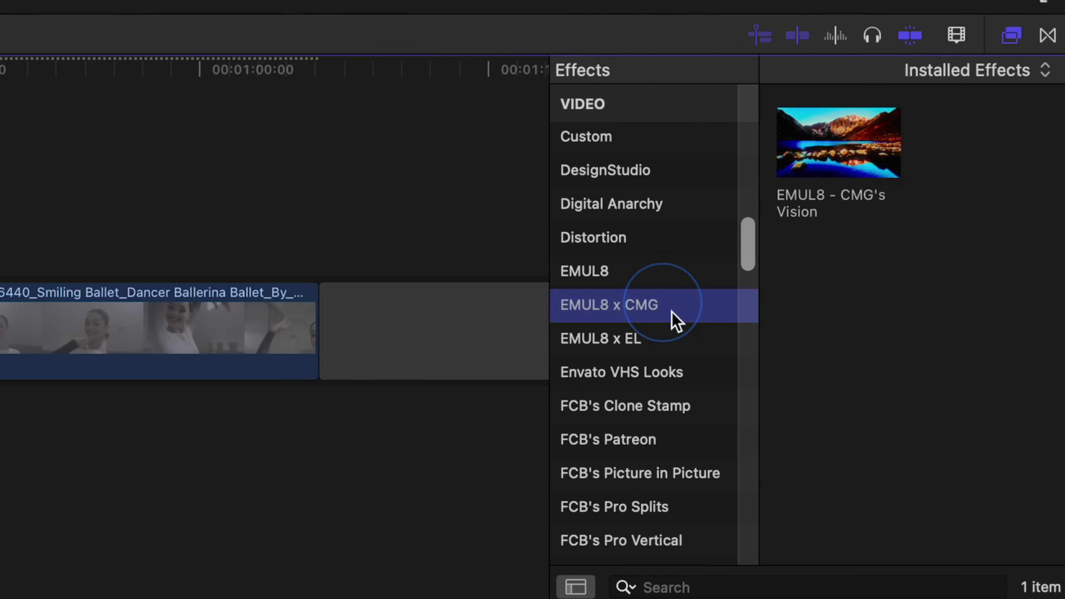
pyautogui.click(667, 344)
pyautogui.click(651, 311)
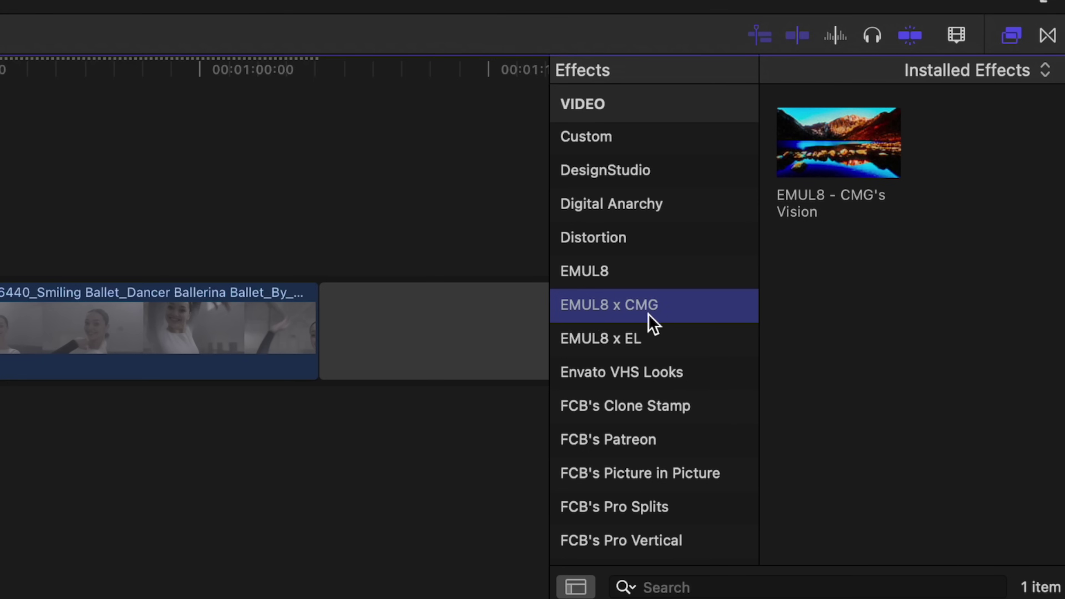
pyautogui.click(625, 342)
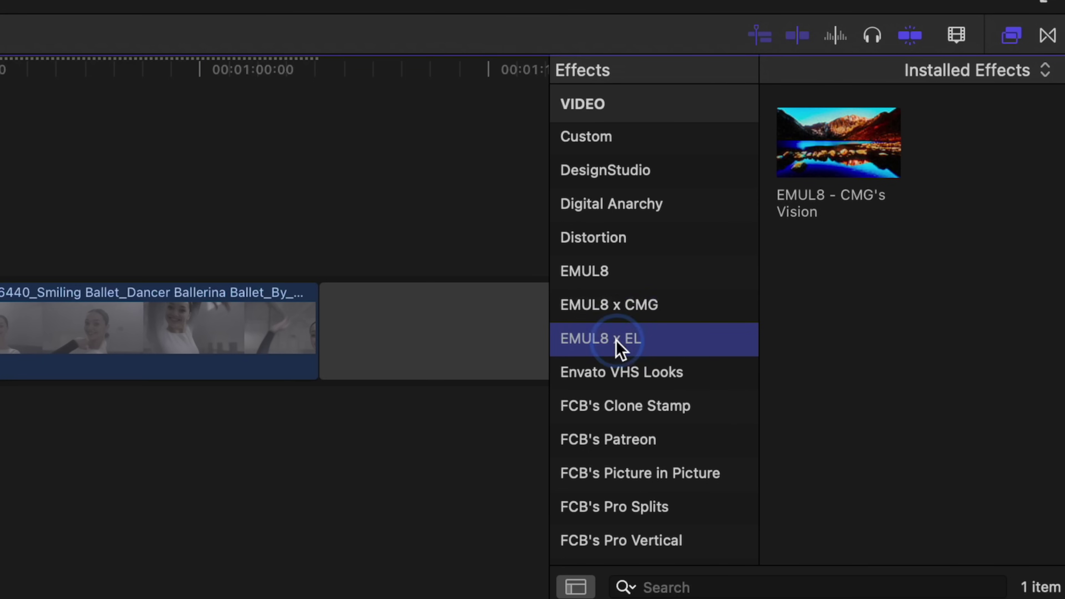
pyautogui.click(644, 272)
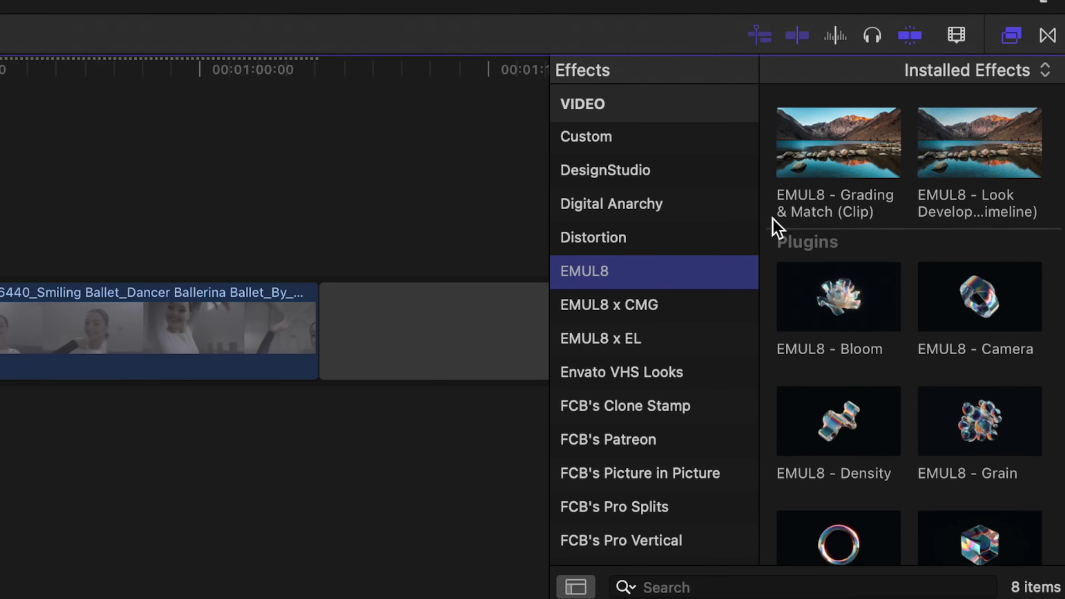
pyautogui.click(958, 250)
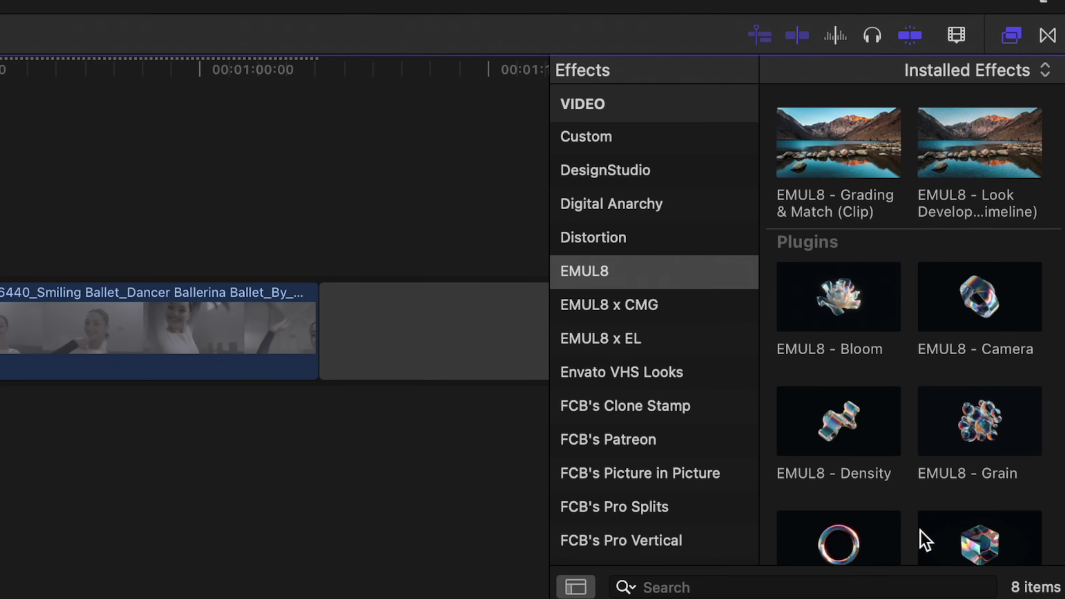
pyautogui.scroll(-3, 920, 530)
pyautogui.scroll(3, 960, 331)
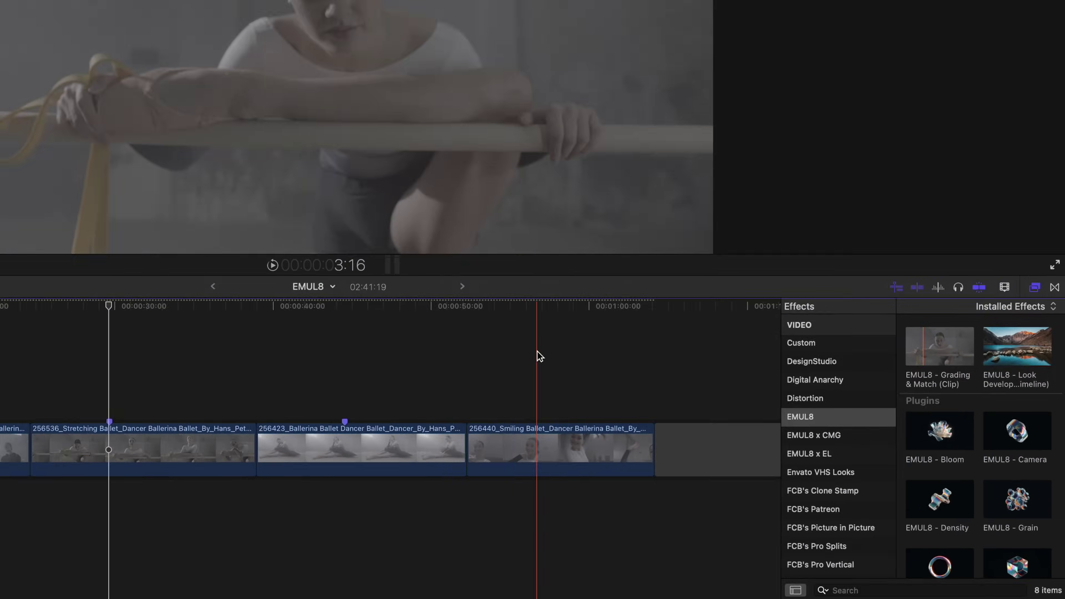
# Step: Select all timeline clips and apply EMUL8 - Grading & Match (Clip) to them
pyautogui.moveTo(92, 149); pyautogui.dragTo(0, 522)
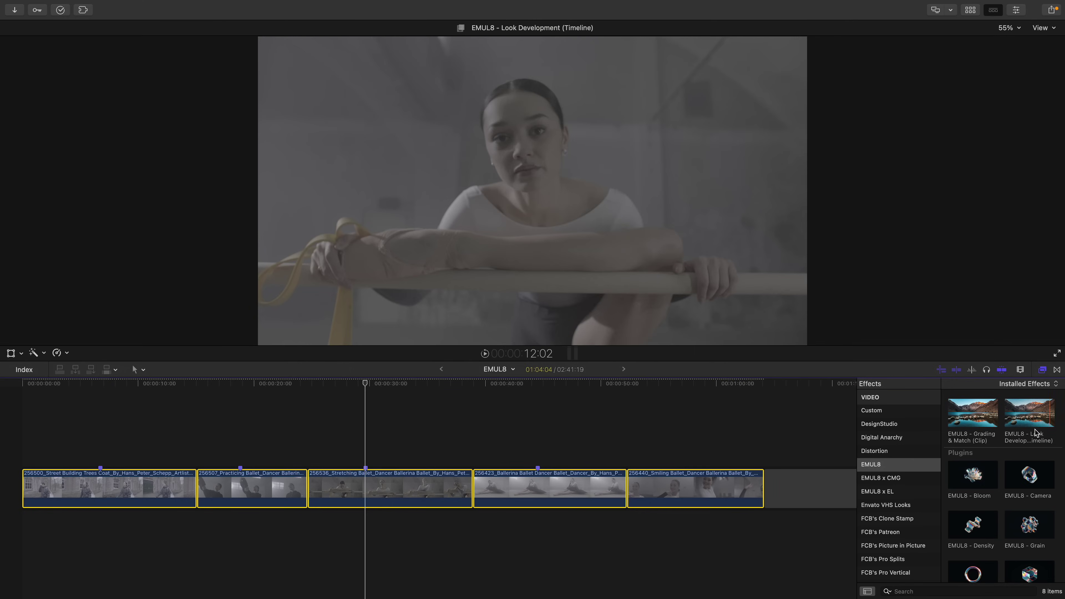
pyautogui.click(977, 420)
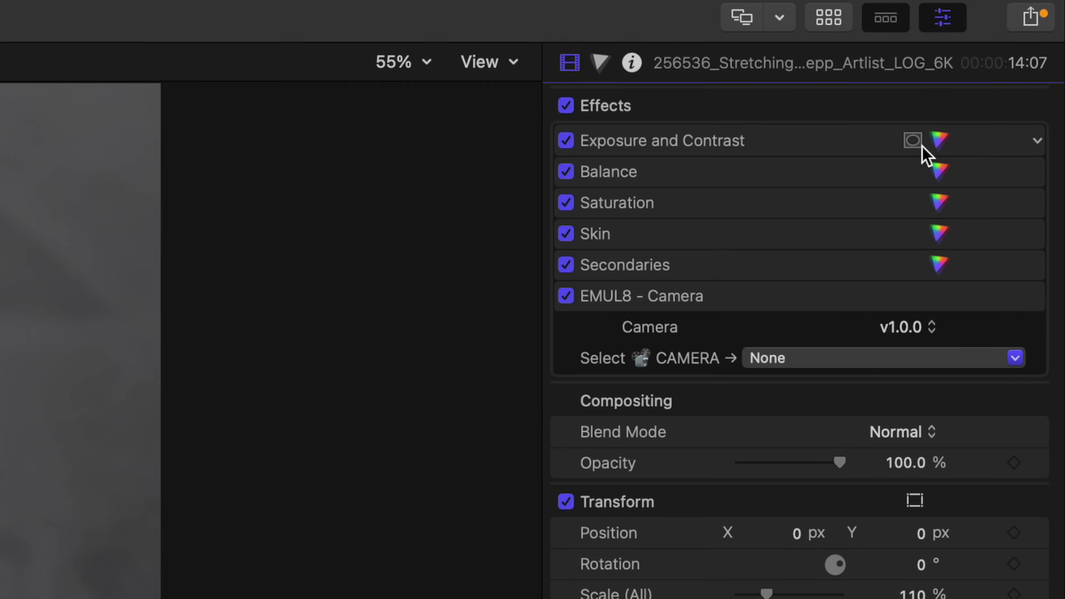
pyautogui.click(939, 141)
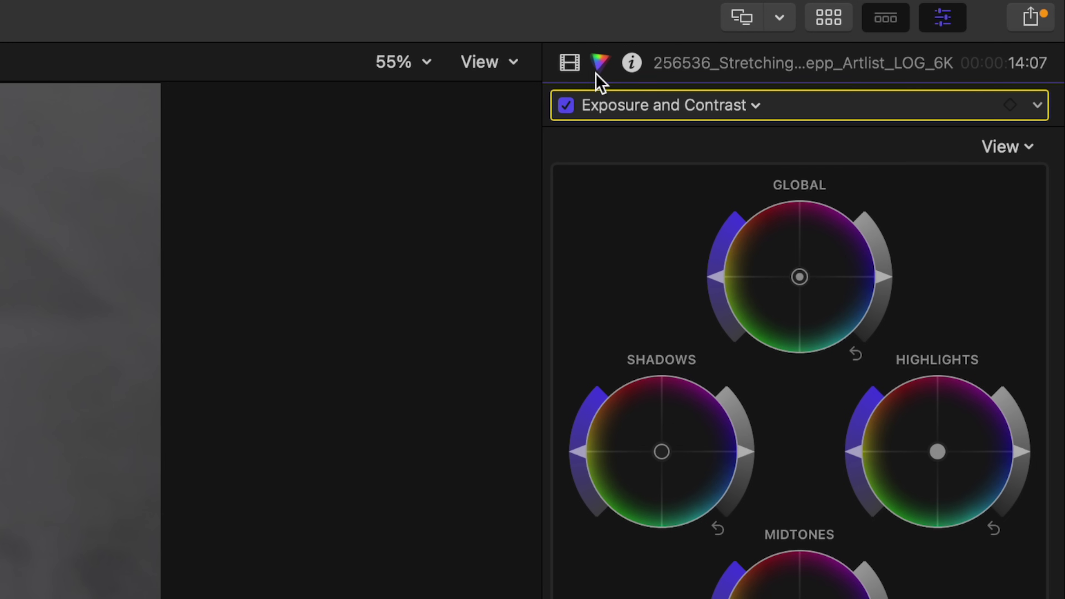
pyautogui.click(570, 63)
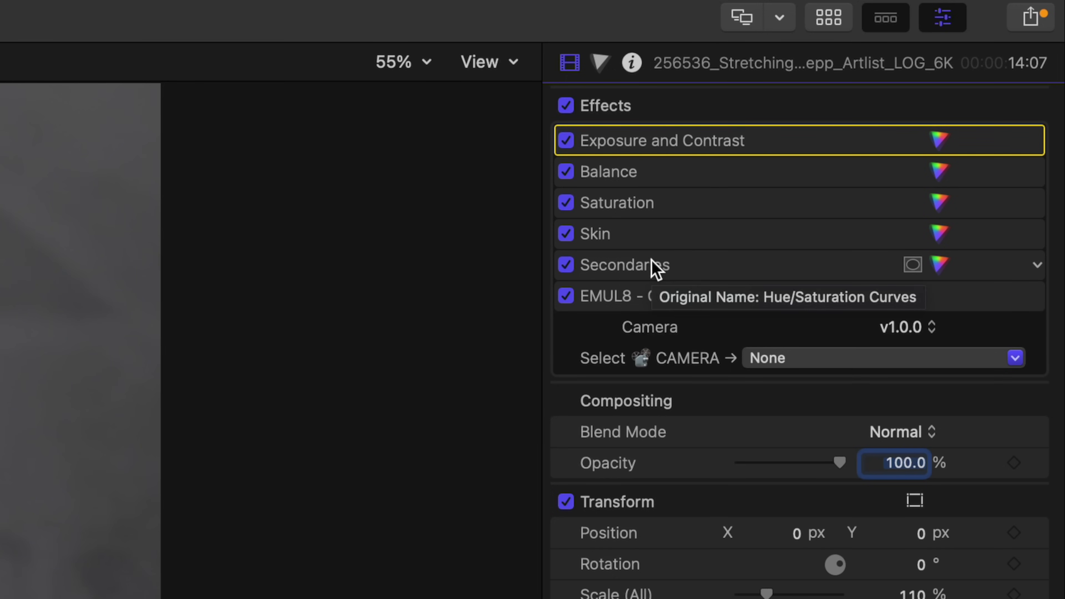
pyautogui.click(647, 304)
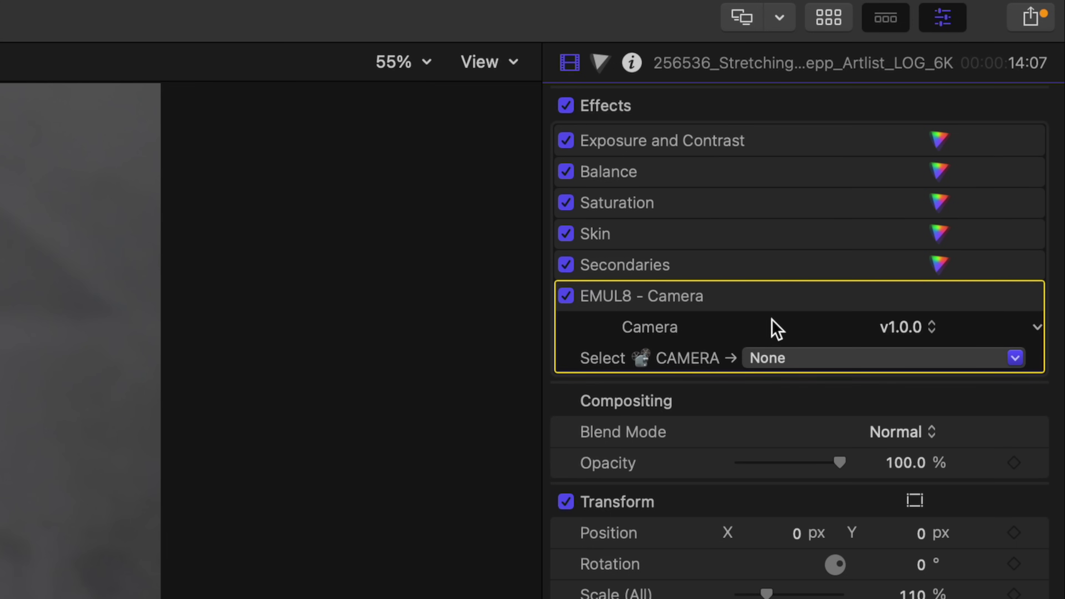
pyautogui.click(801, 361)
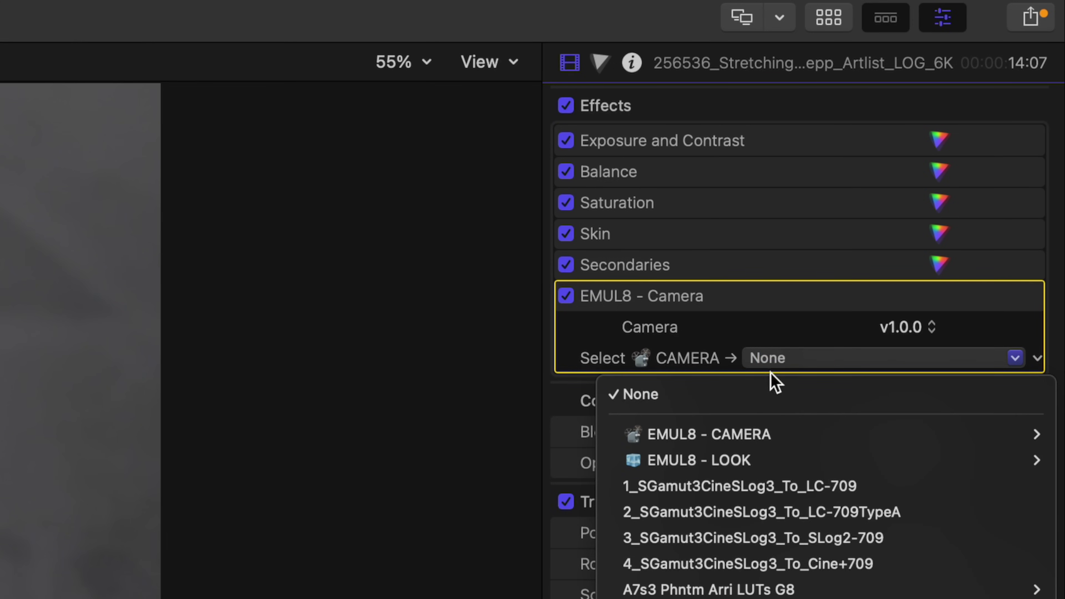
pyautogui.click(764, 330)
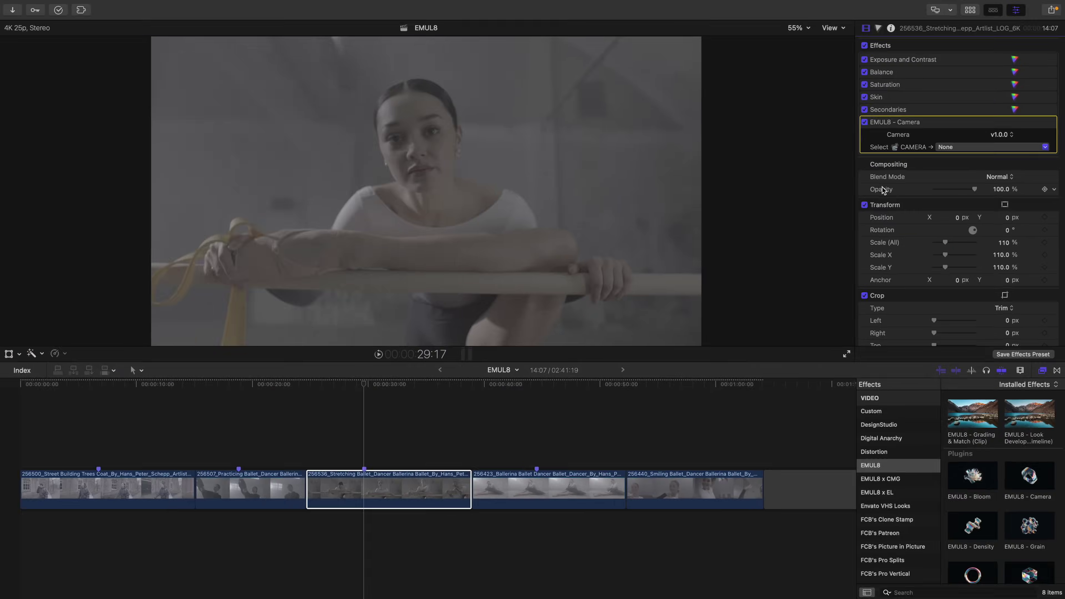
# Step: Add an adjustment clip across all ballet clips and apply the EMUL8 Look Development (Timeline) effect
pyautogui.click(26, 441)
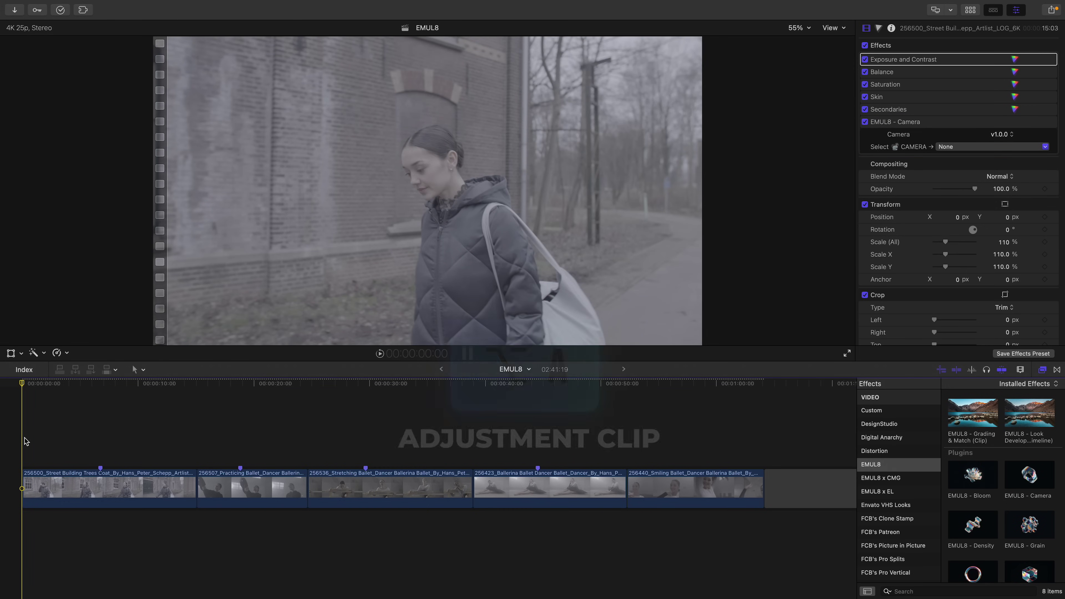
pyautogui.hotkey('alt', 'a')
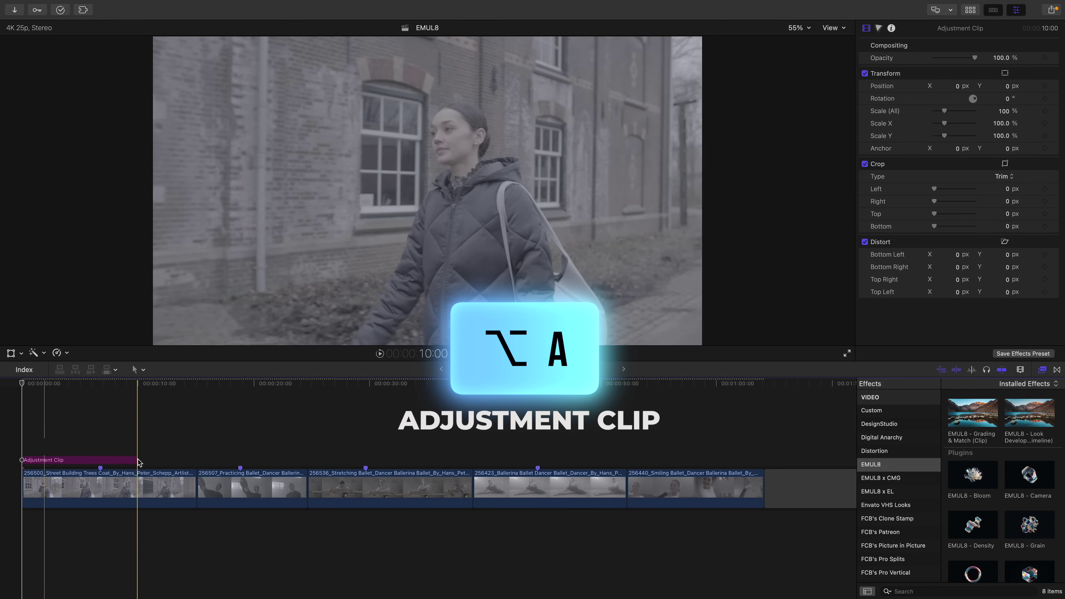
pyautogui.moveTo(137, 461); pyautogui.dragTo(762, 460)
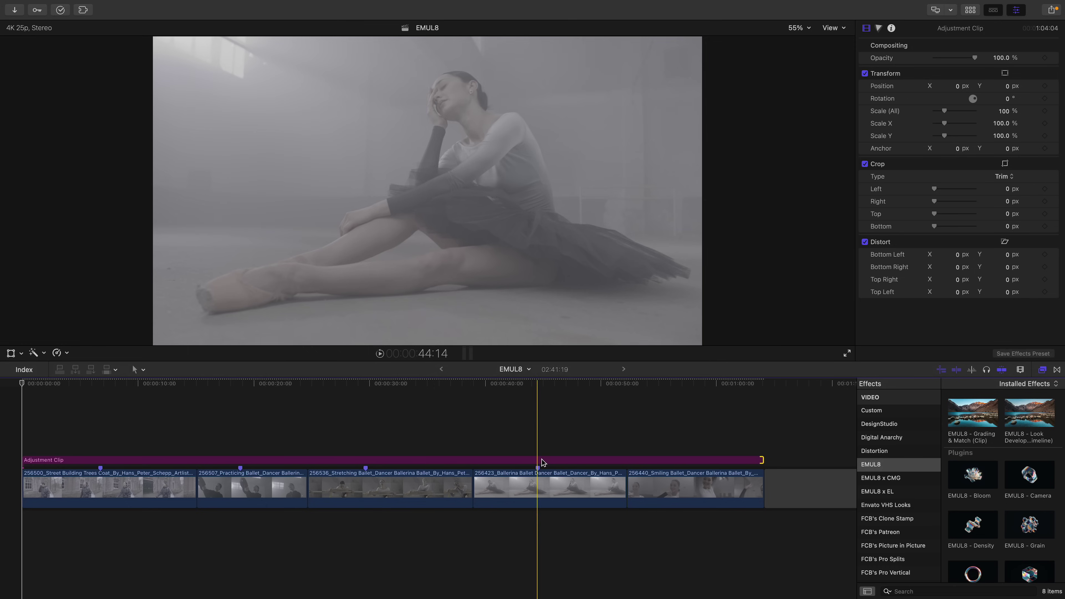
pyautogui.click(361, 459)
pyautogui.click(366, 383)
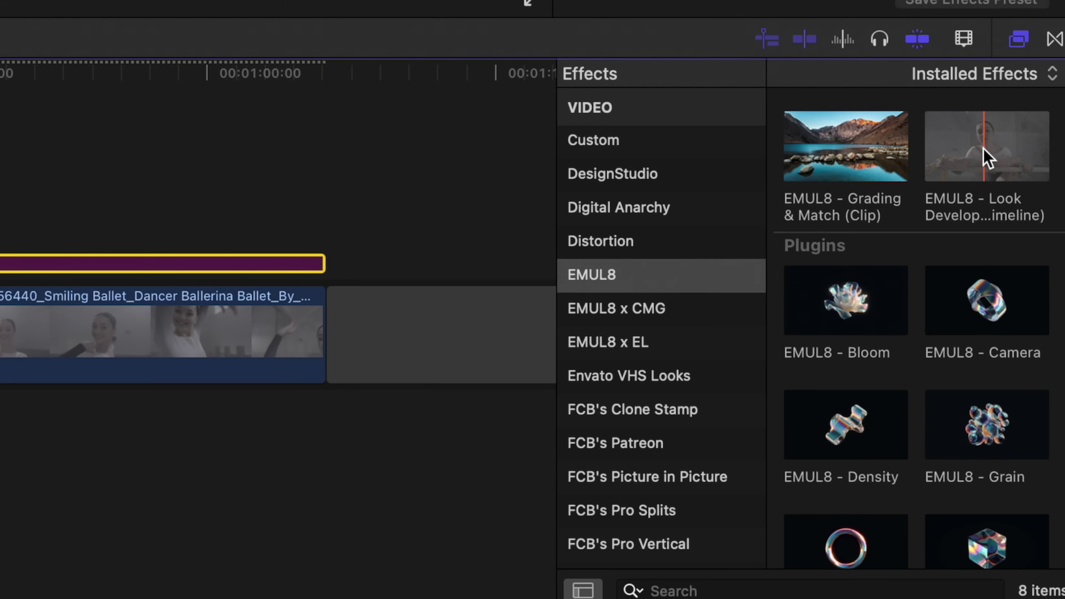
pyautogui.click(985, 158)
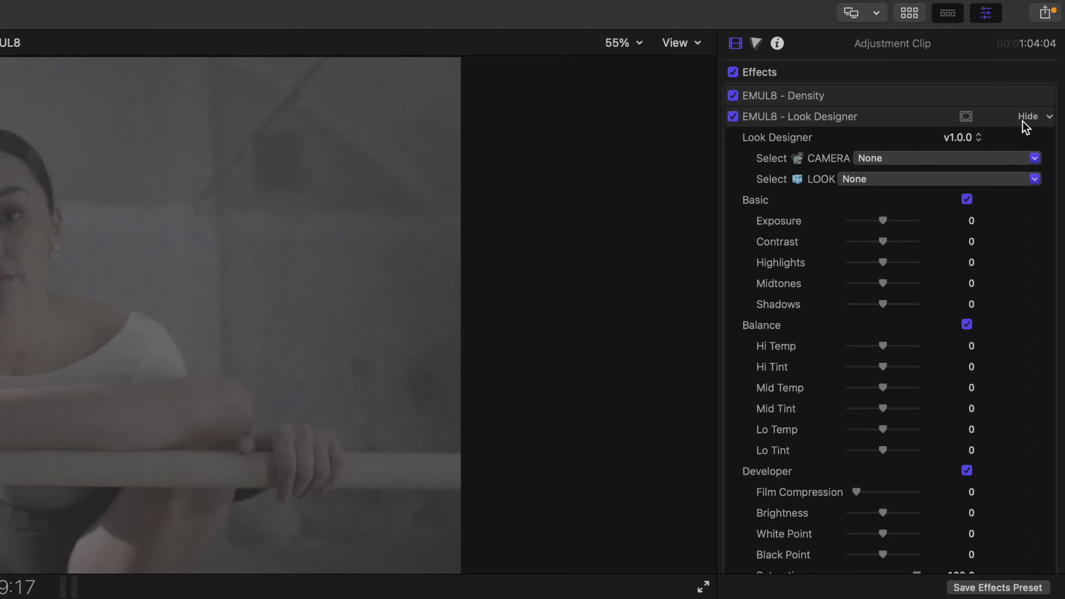
# Step: Collapse the Look Designer, Bloom, Halation, Grain and Density parameter sections in the inspector
pyautogui.click(1043, 72)
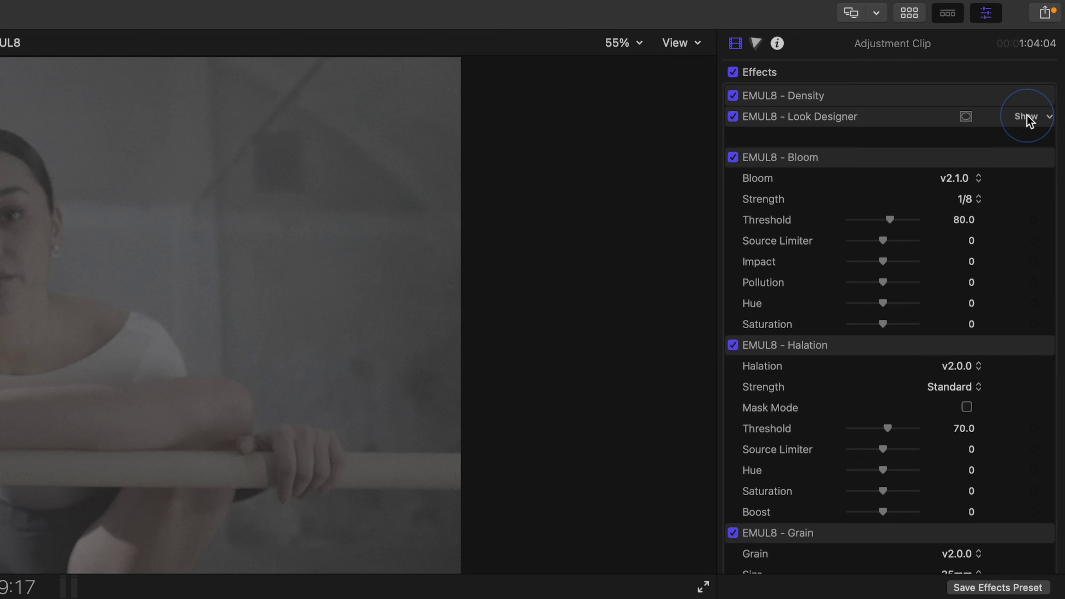
pyautogui.click(1024, 138)
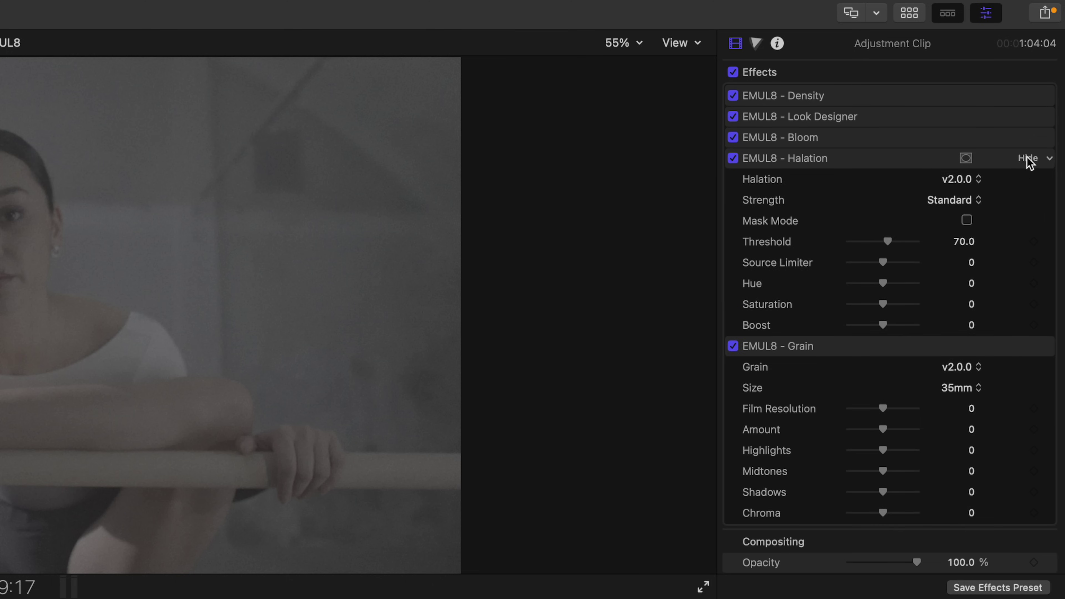
pyautogui.click(1027, 158)
pyautogui.click(1030, 180)
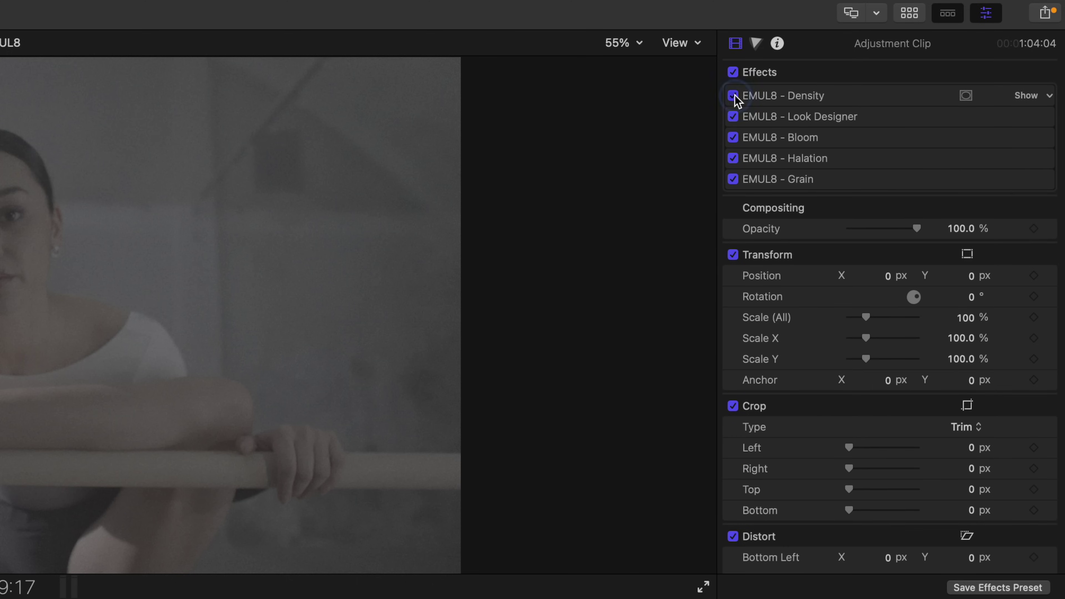
pyautogui.click(1029, 96)
pyautogui.click(1030, 95)
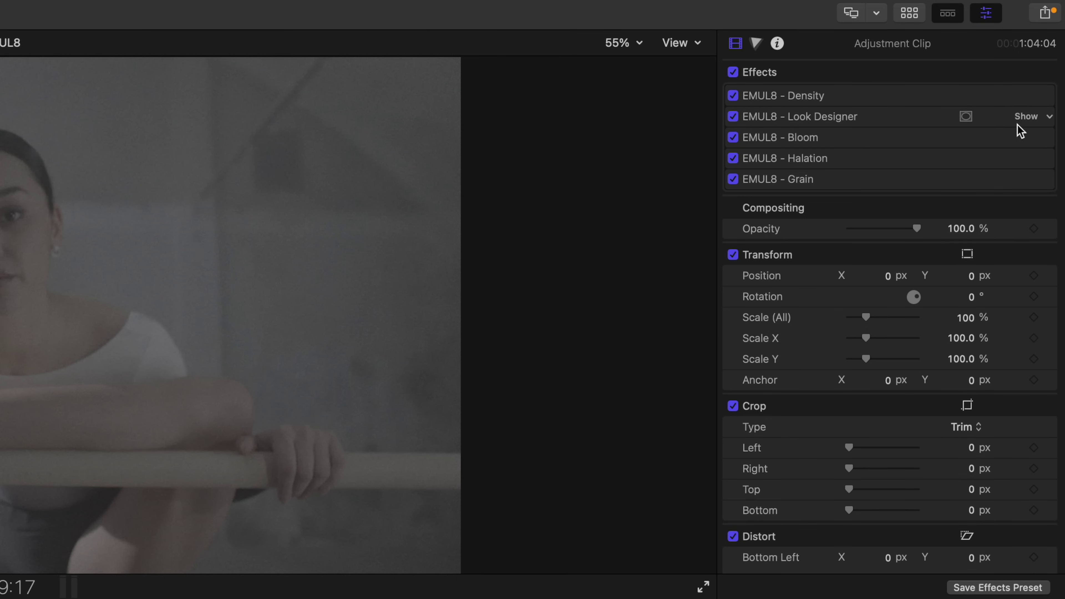
pyautogui.click(1024, 116)
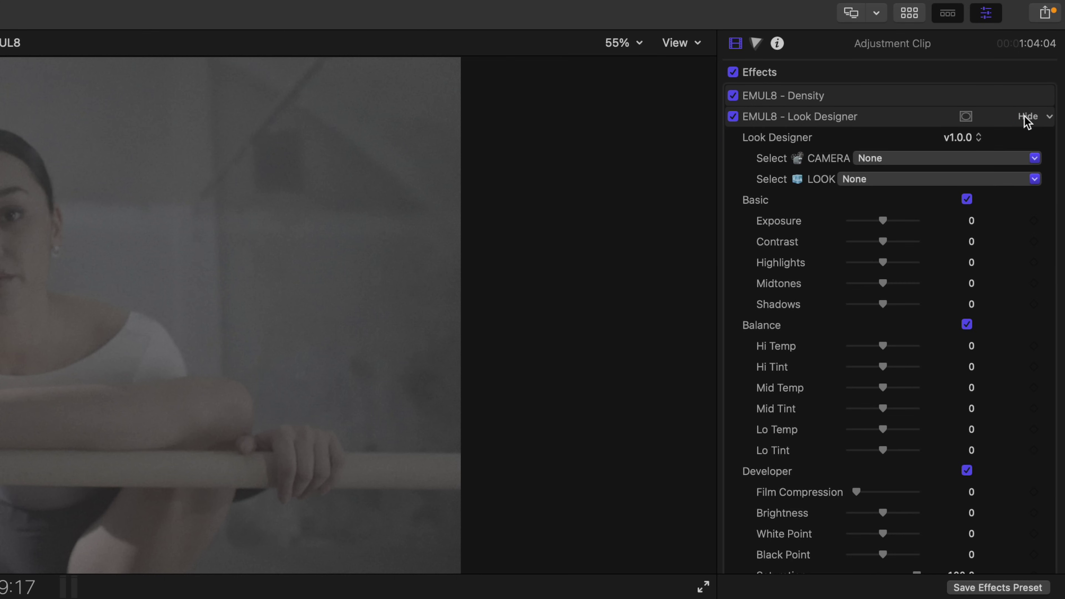
pyautogui.click(1024, 117)
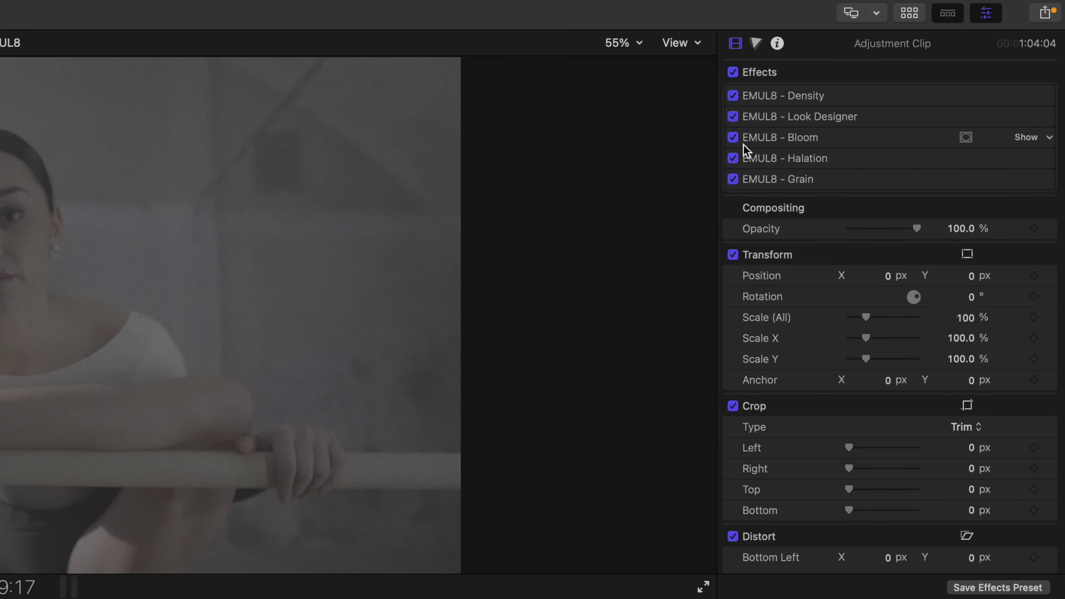
# Step: Disable EMUL8 - Bloom, Halation and Grain and expand Look Designer's settings
pyautogui.click(733, 138)
pyautogui.click(733, 159)
pyautogui.click(733, 180)
pyautogui.click(1028, 118)
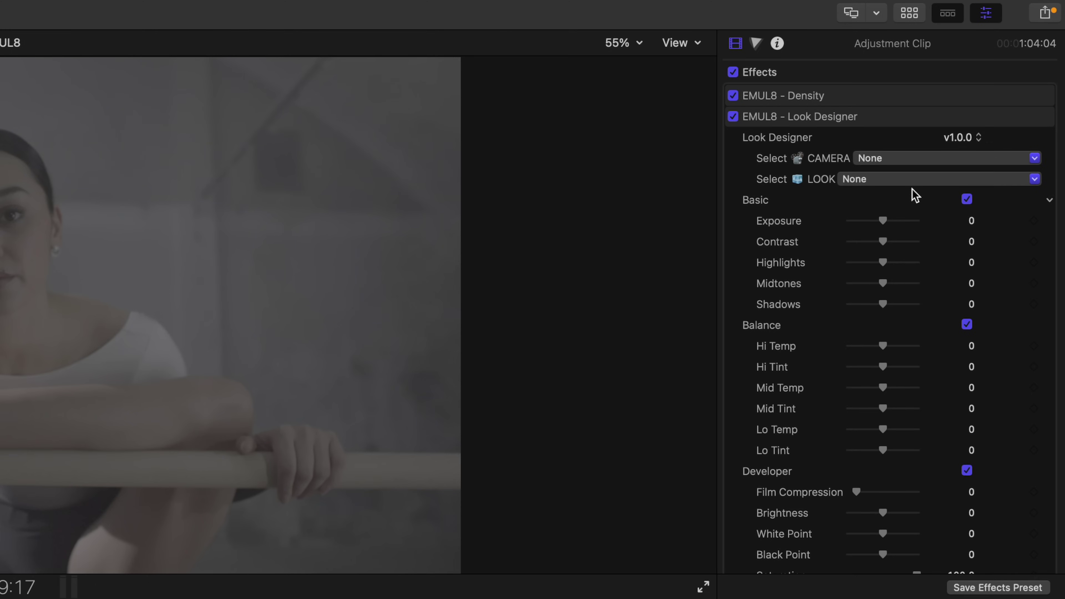
# Step: Set the Look Designer camera to Log3G10 - RED Wide Gamut
pyautogui.click(895, 158)
pyautogui.moveTo(873, 209)
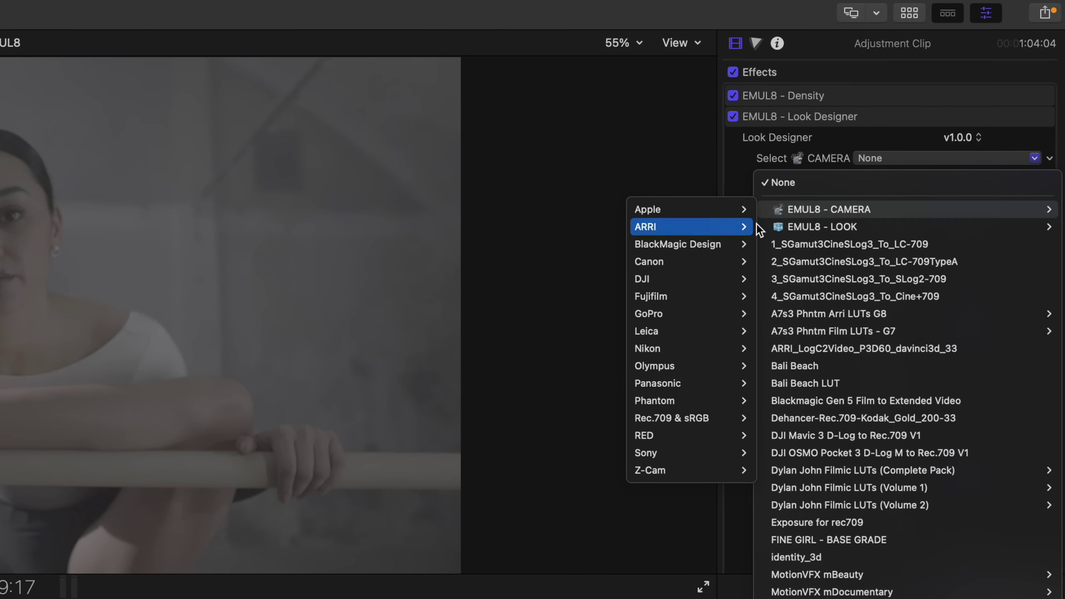
pyautogui.moveTo(715, 356)
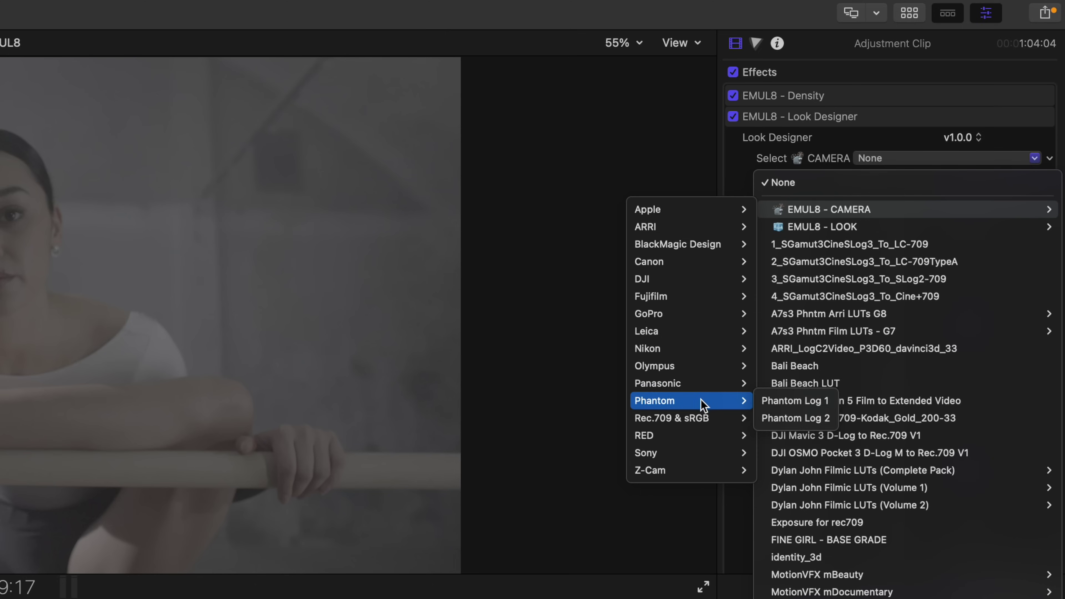
pyautogui.moveTo(718, 311)
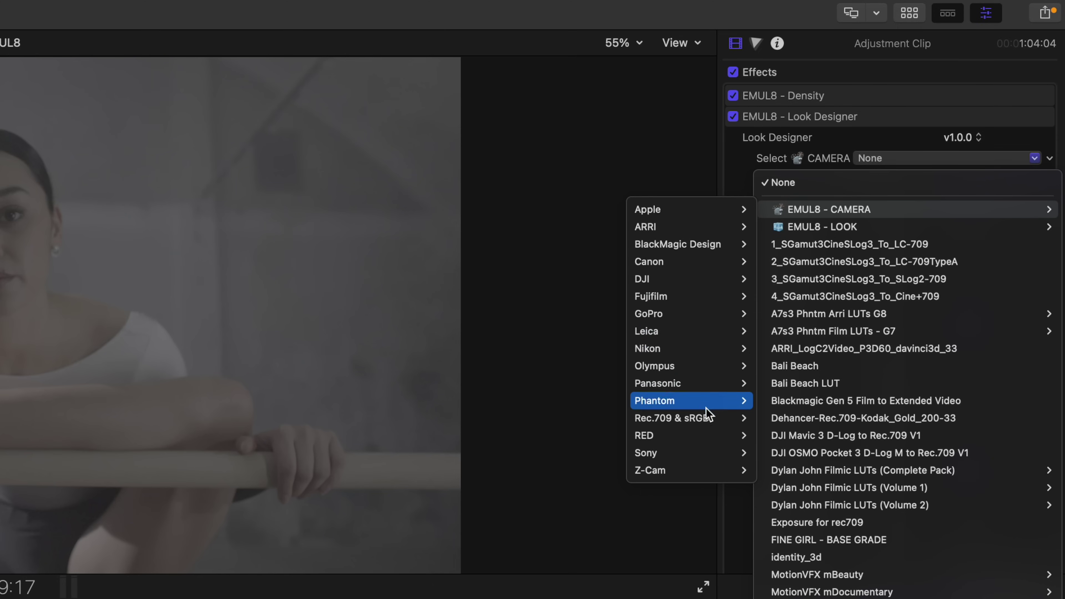
pyautogui.moveTo(708, 435)
pyautogui.click(781, 436)
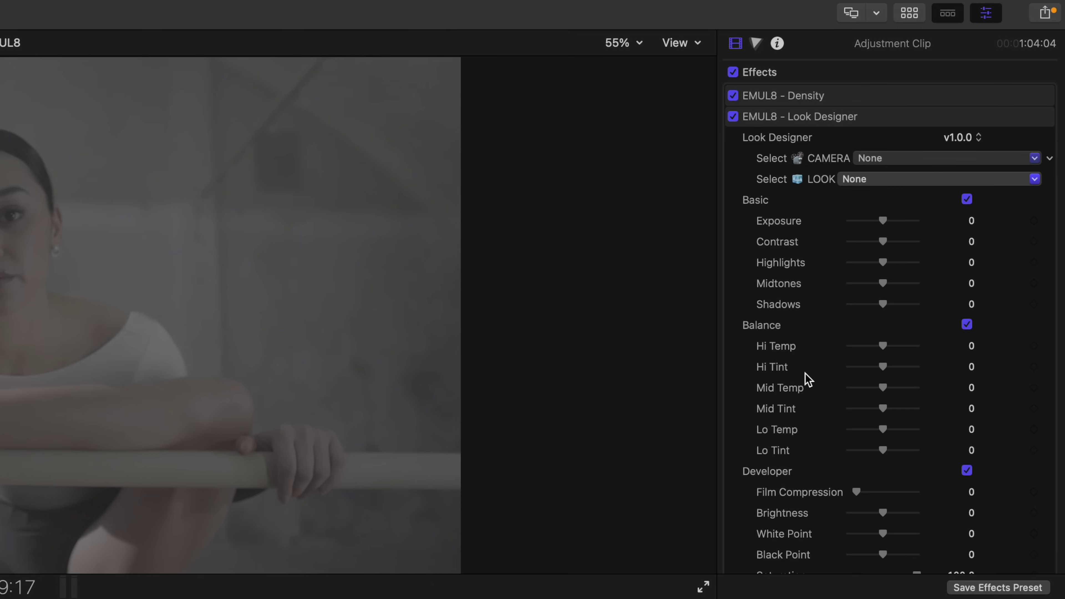
# Step: Set the Look Designer look to 16Mill
pyautogui.click(879, 179)
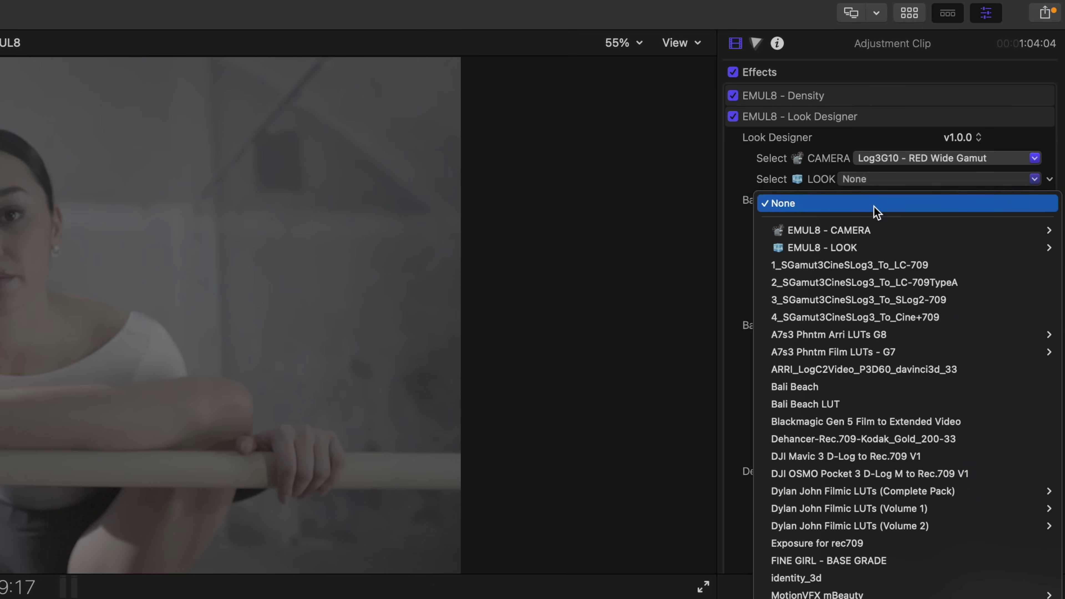
pyautogui.moveTo(865, 249)
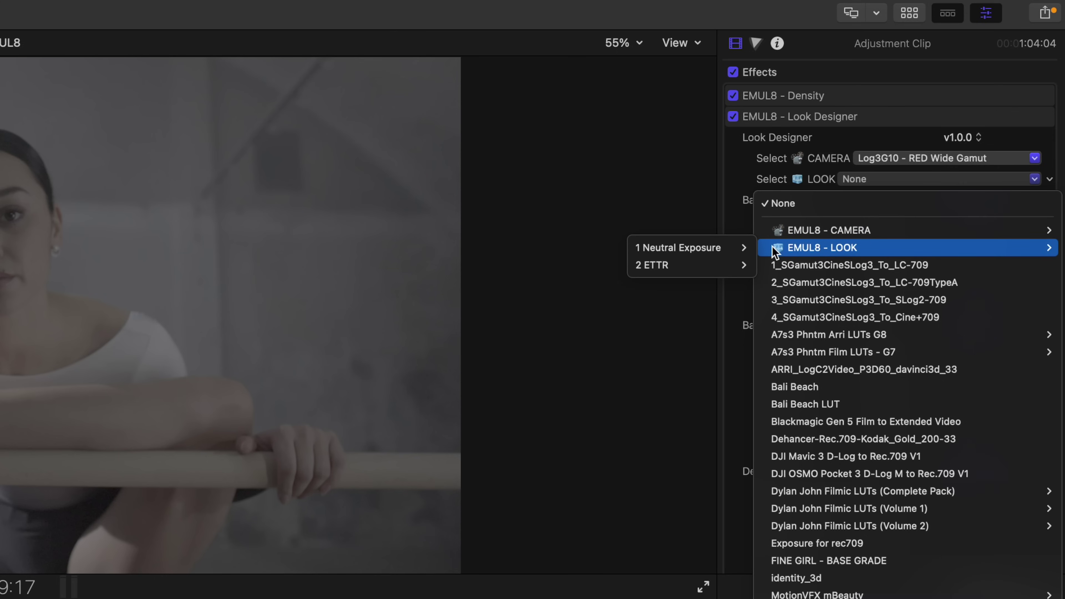
pyautogui.moveTo(748, 248)
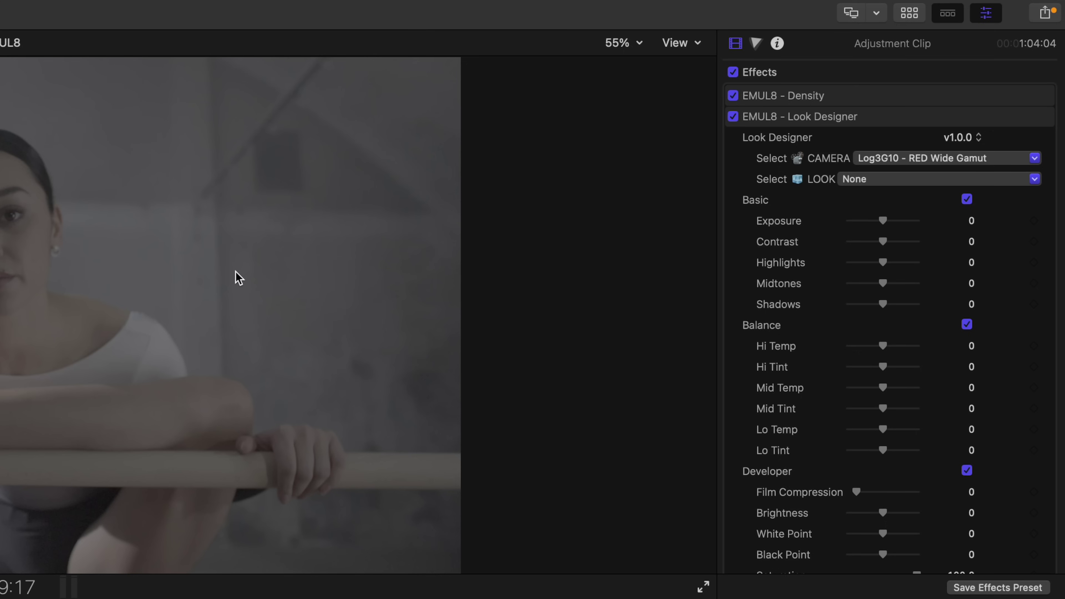
pyautogui.click(868, 179)
pyautogui.moveTo(843, 235)
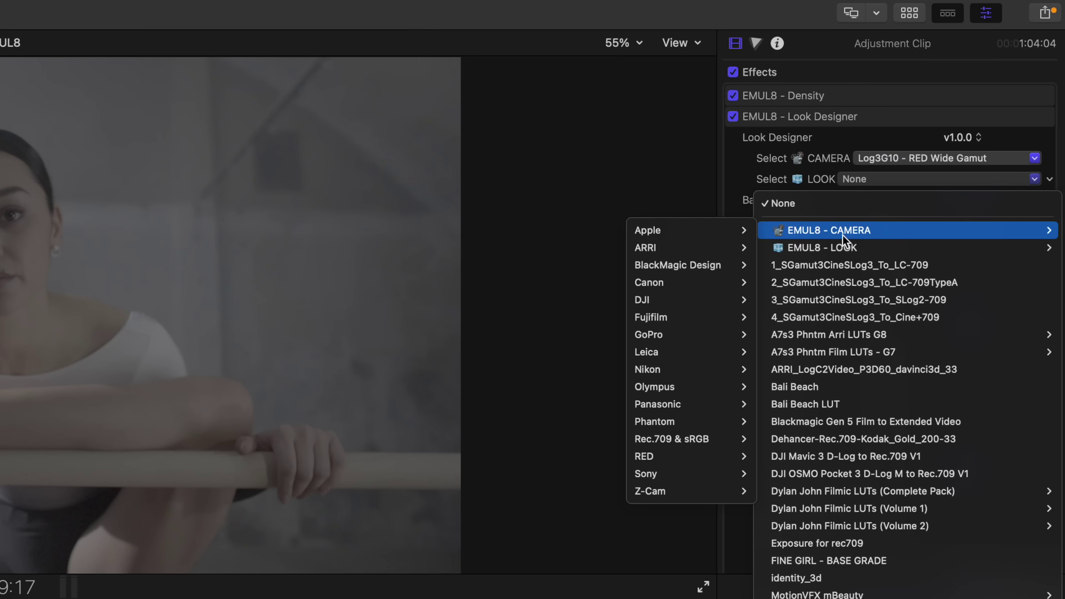
pyautogui.moveTo(792, 247)
pyautogui.moveTo(742, 252)
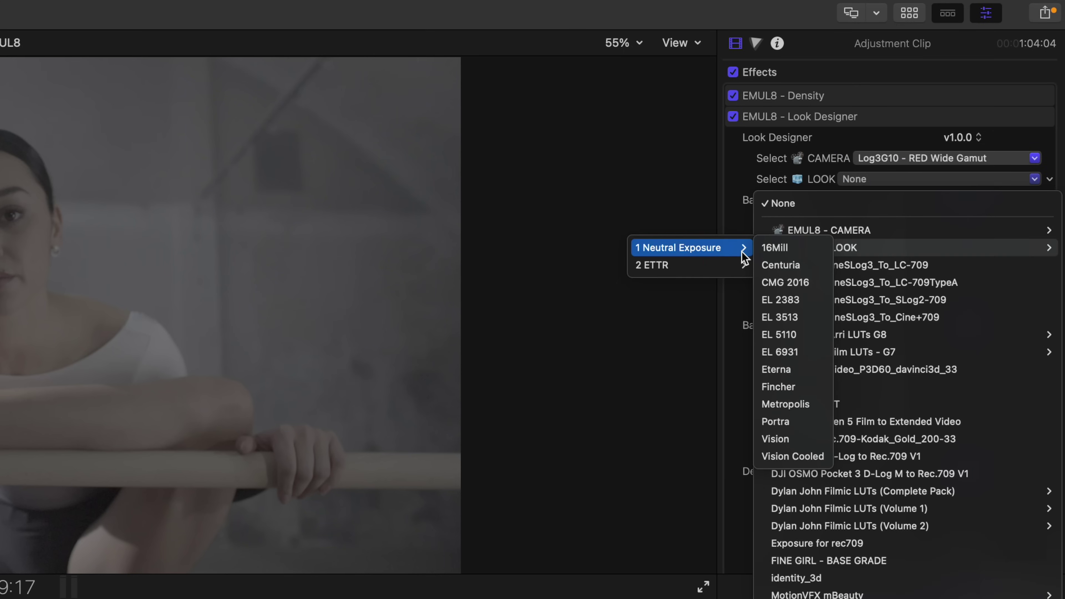
pyautogui.click(771, 247)
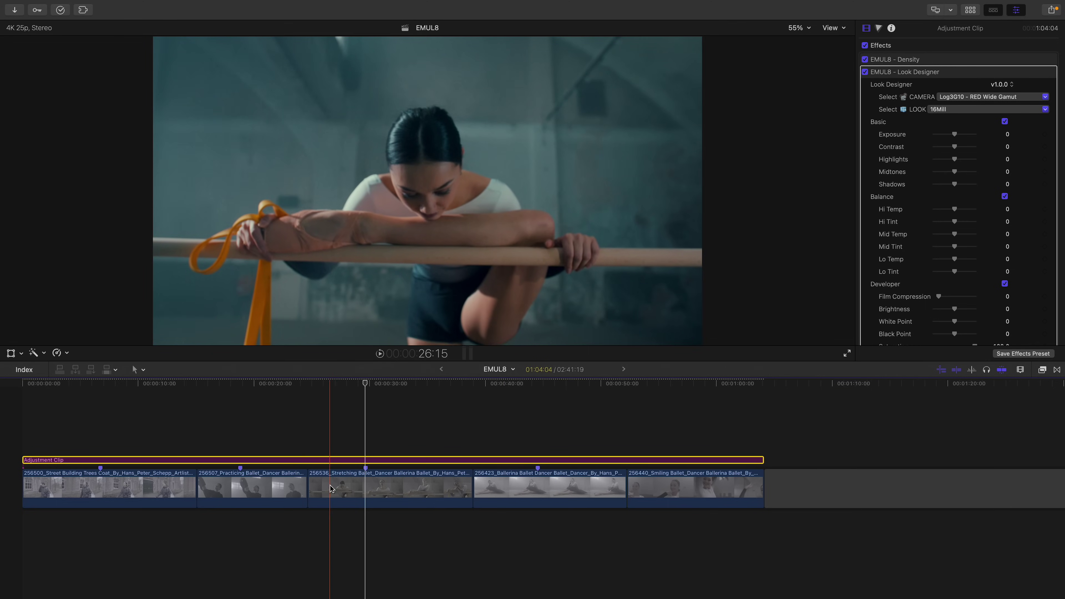
# Step: Select the stretching ballet clip and park the playhead at 29:17
pyautogui.click(316, 489)
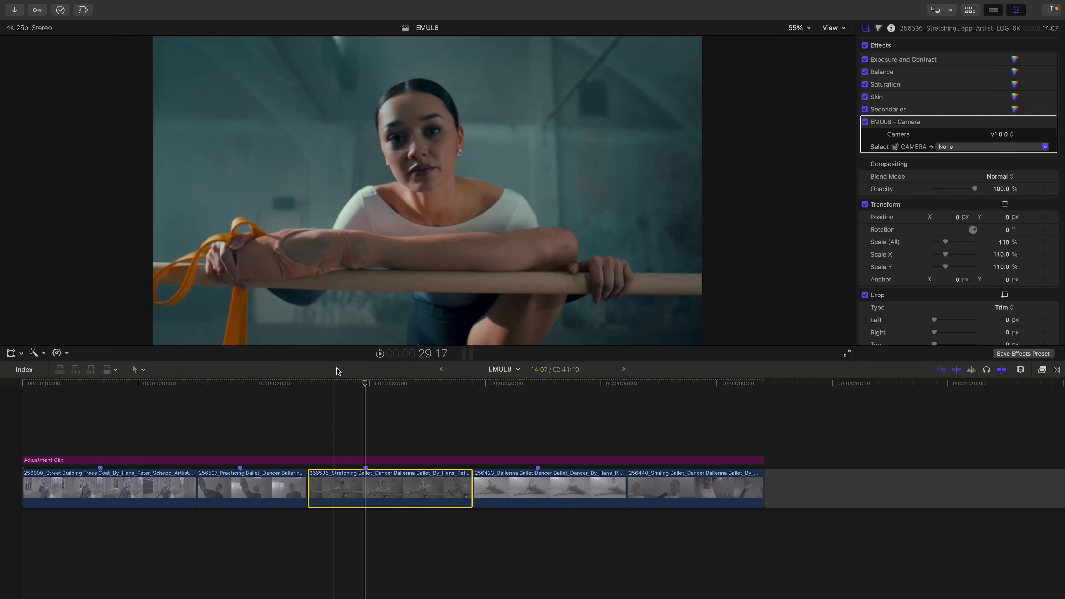
pyautogui.click(335, 381)
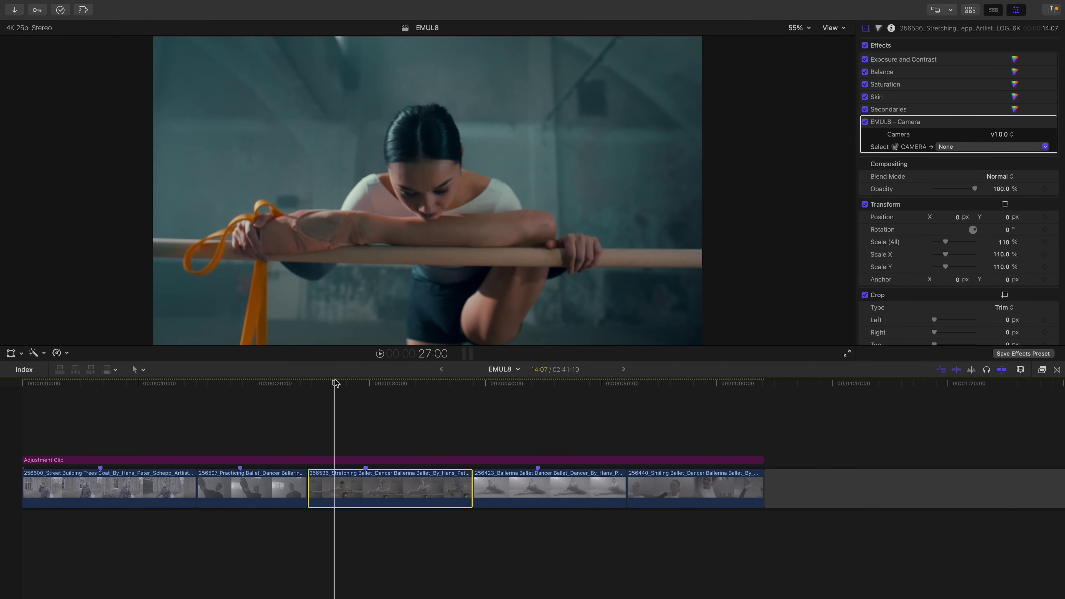
pyautogui.click(364, 381)
# Step: Show the Comparison Viewer, save the graded dancer frame and check it in the Frame Browser
pyautogui.click(383, 118)
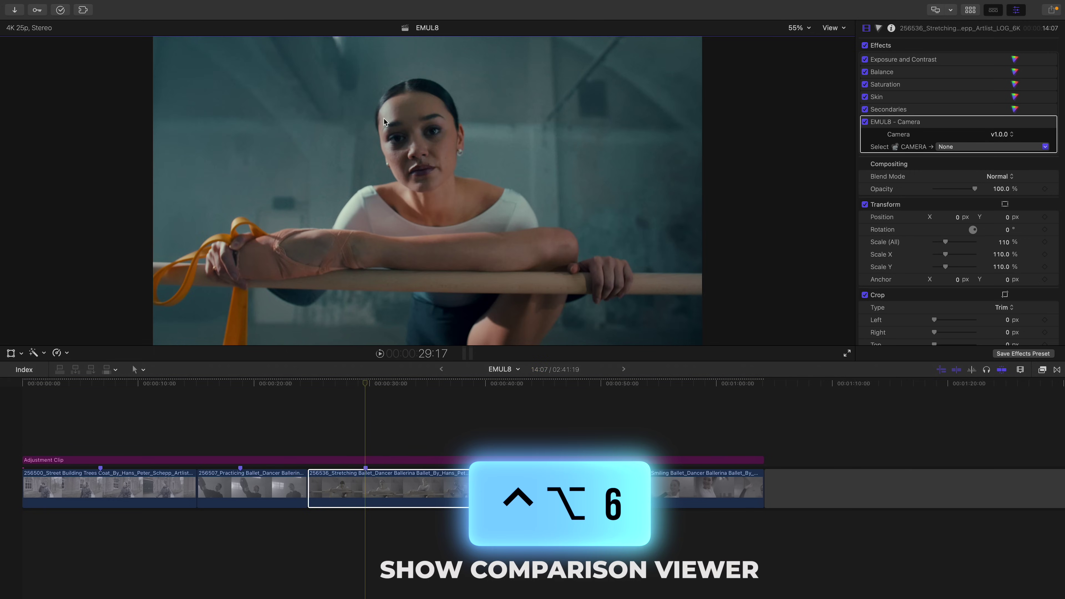
pyautogui.hotkey('ctrl', 'alt', '6')
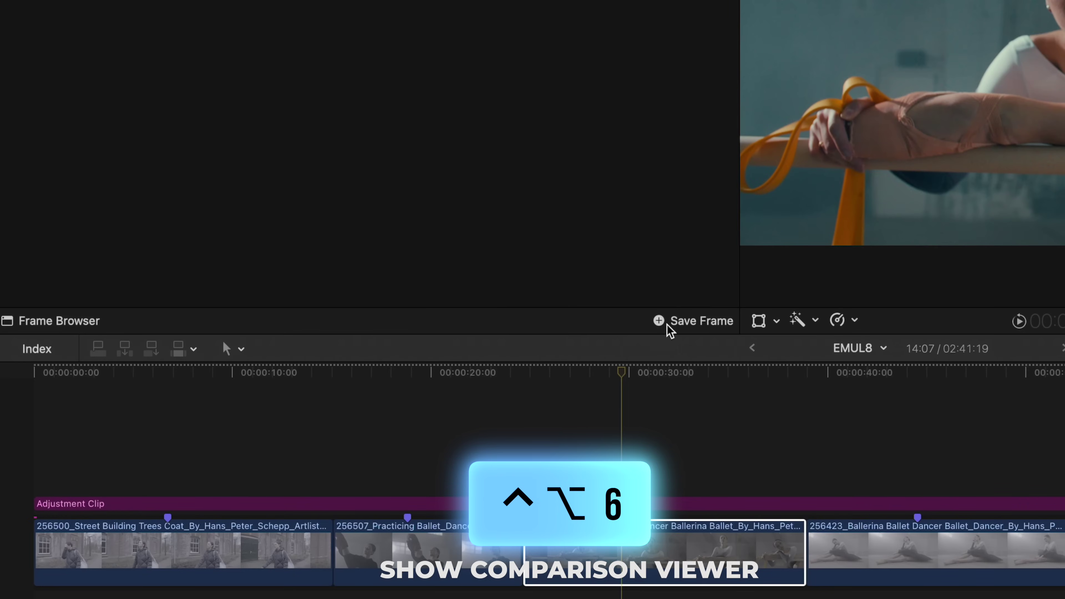
pyautogui.click(667, 325)
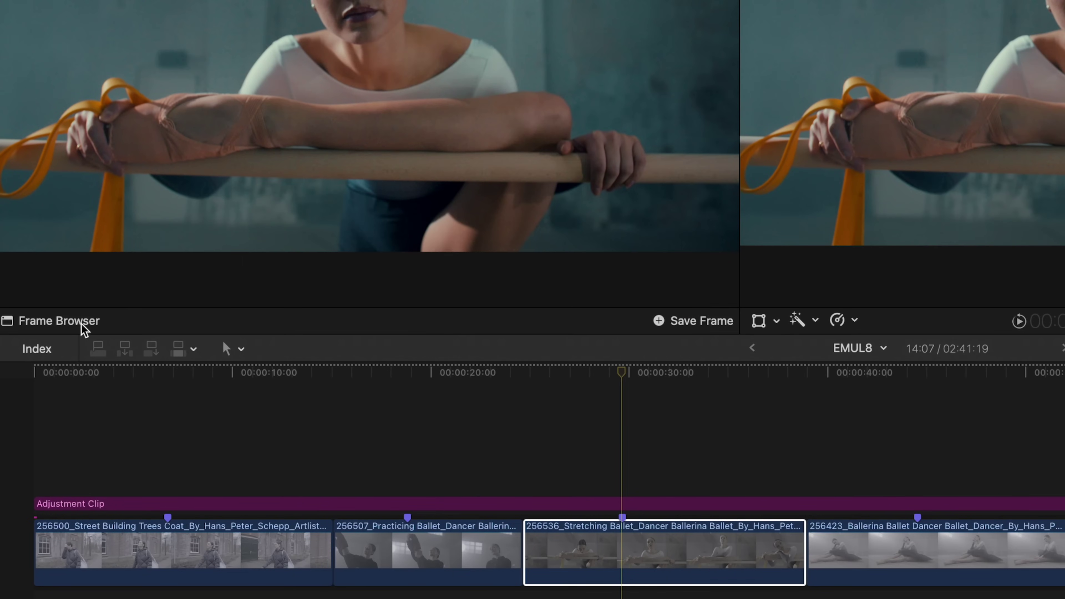
pyautogui.click(63, 324)
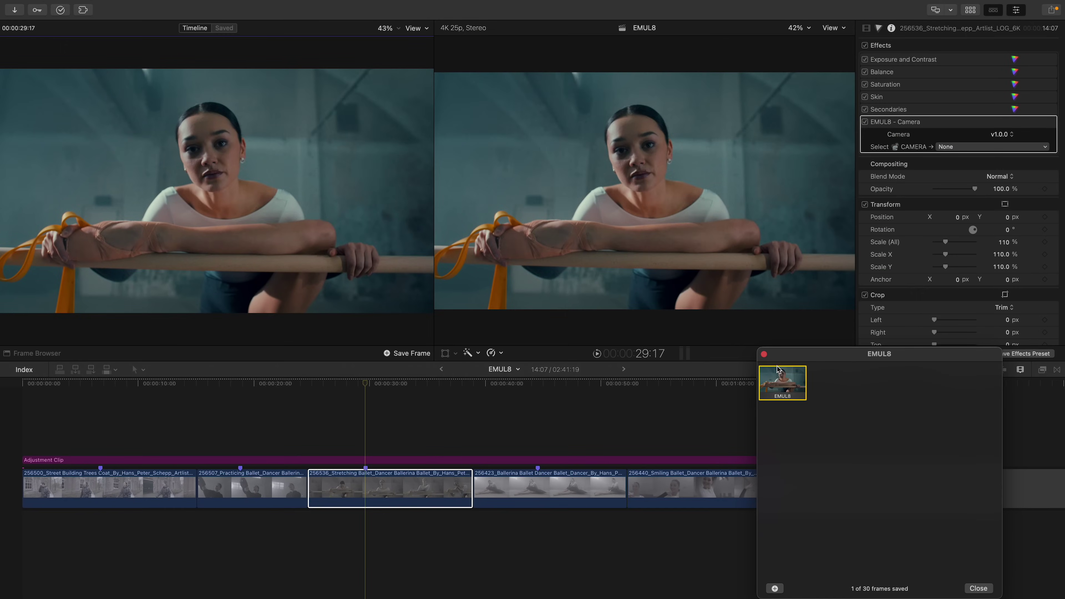
pyautogui.click(663, 403)
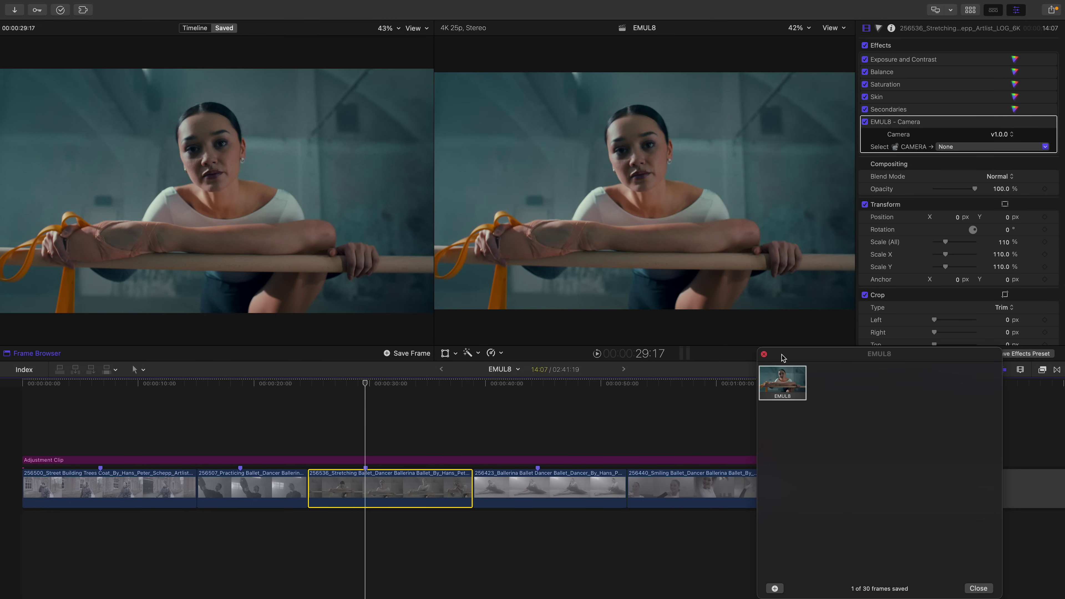
pyautogui.click(765, 355)
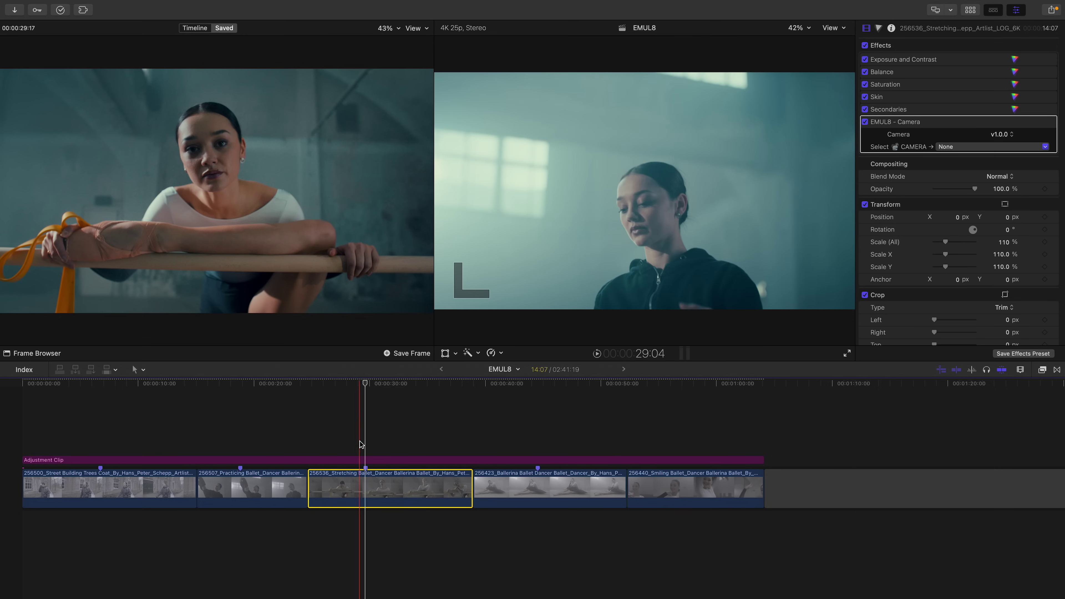
pyautogui.click(107, 487)
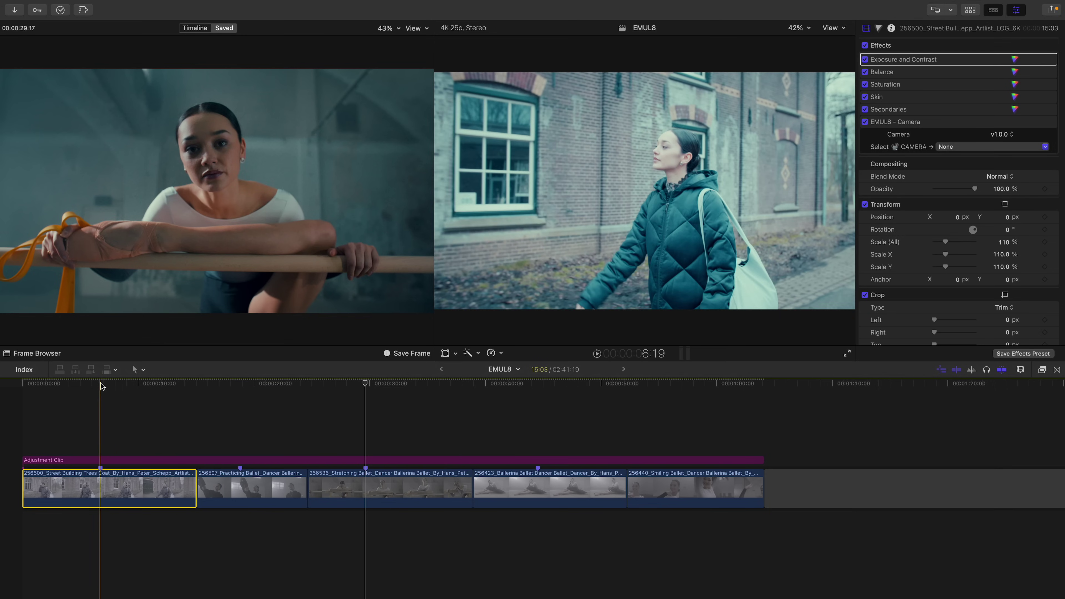
# Step: Lower the first clip's Global exposure and raise its Shadows in the Exposure colour wheels
pyautogui.click(101, 384)
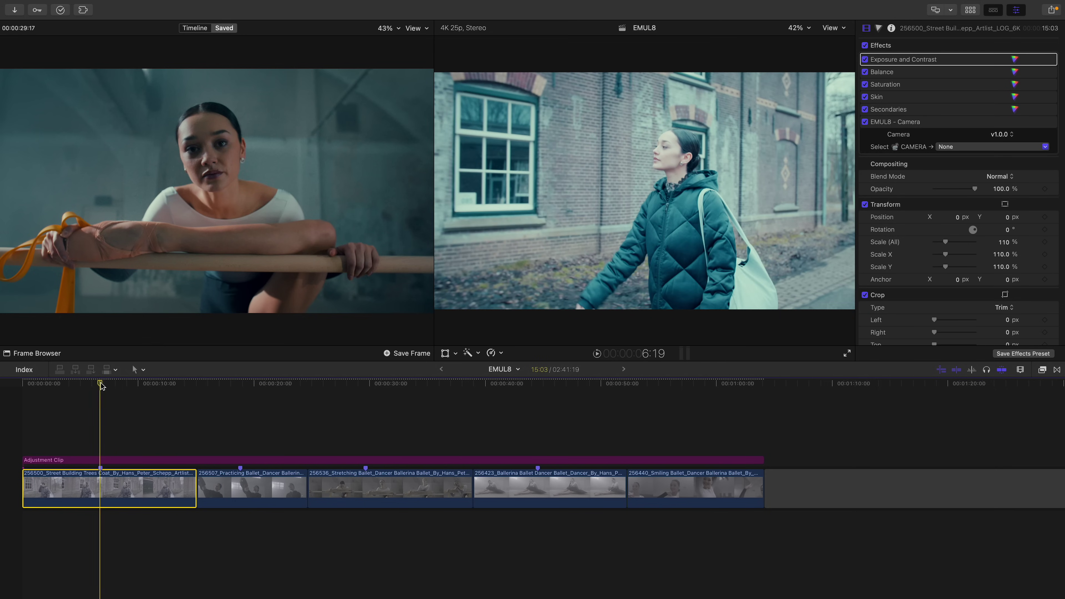
pyautogui.click(1015, 59)
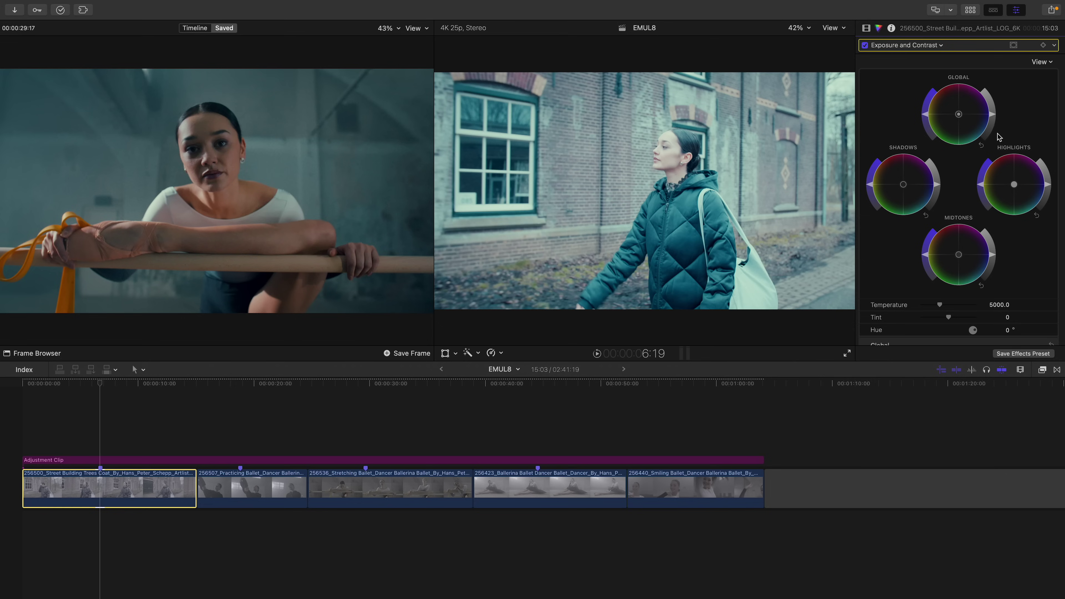
pyautogui.moveTo(994, 117); pyautogui.dragTo(993, 127)
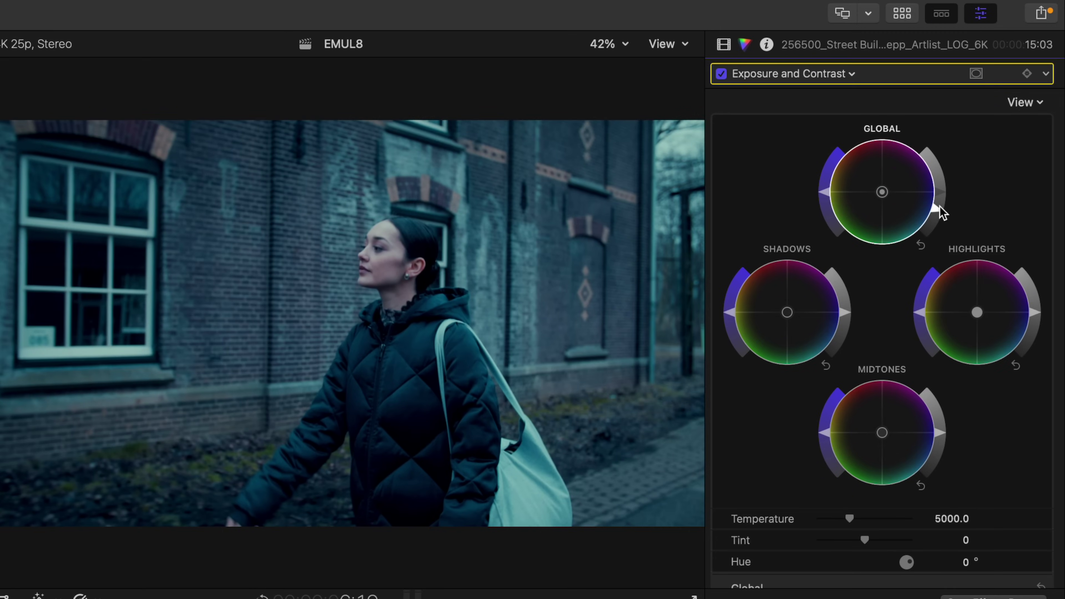
pyautogui.moveTo(946, 197); pyautogui.dragTo(942, 195)
pyautogui.moveTo(845, 315); pyautogui.dragTo(839, 296)
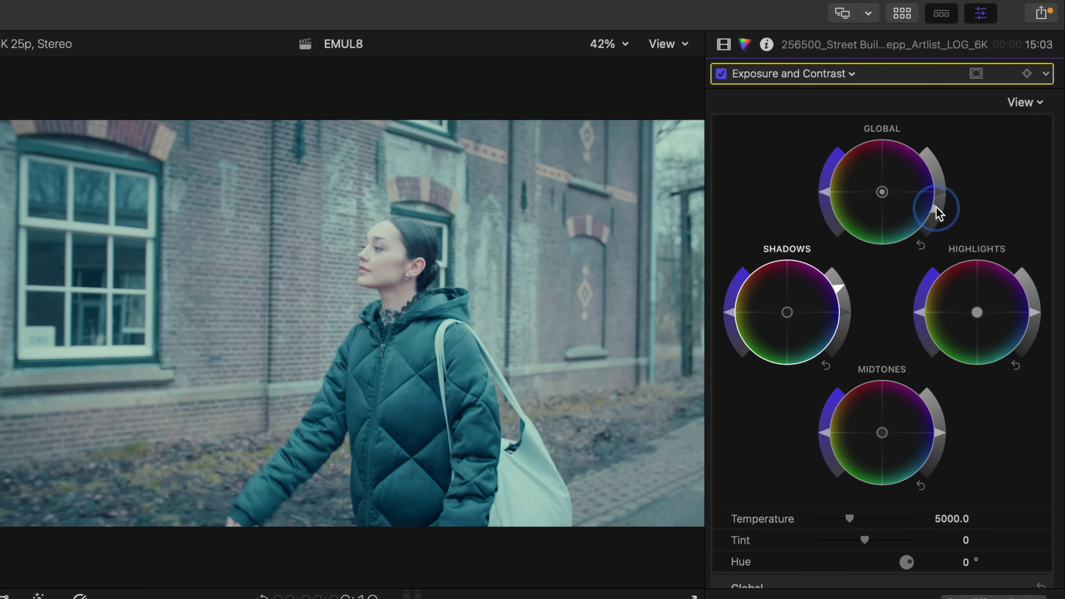
pyautogui.moveTo(935, 213); pyautogui.dragTo(933, 225)
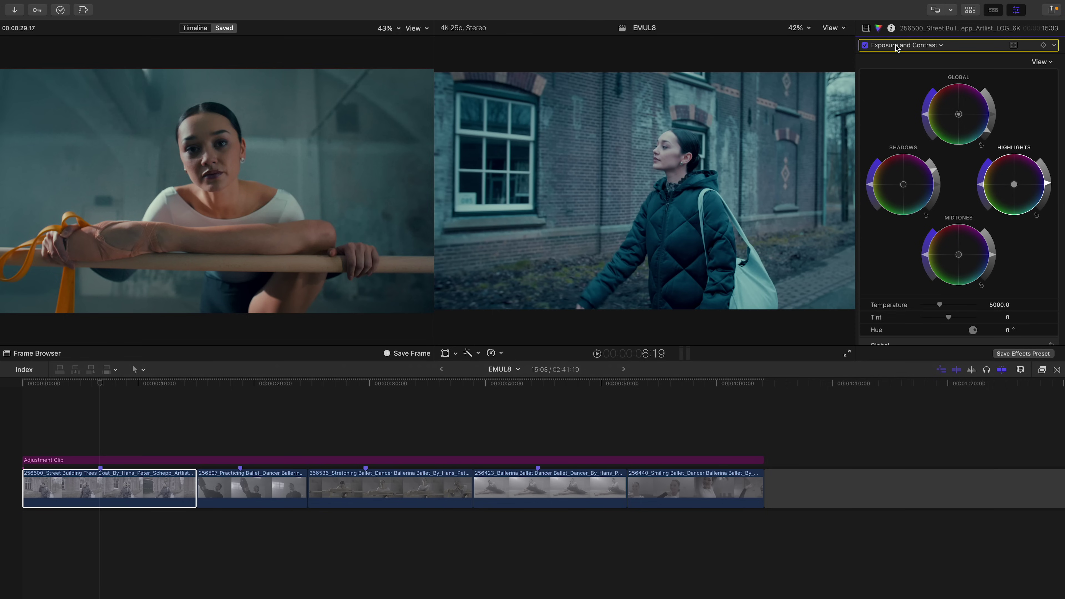
pyautogui.click(866, 28)
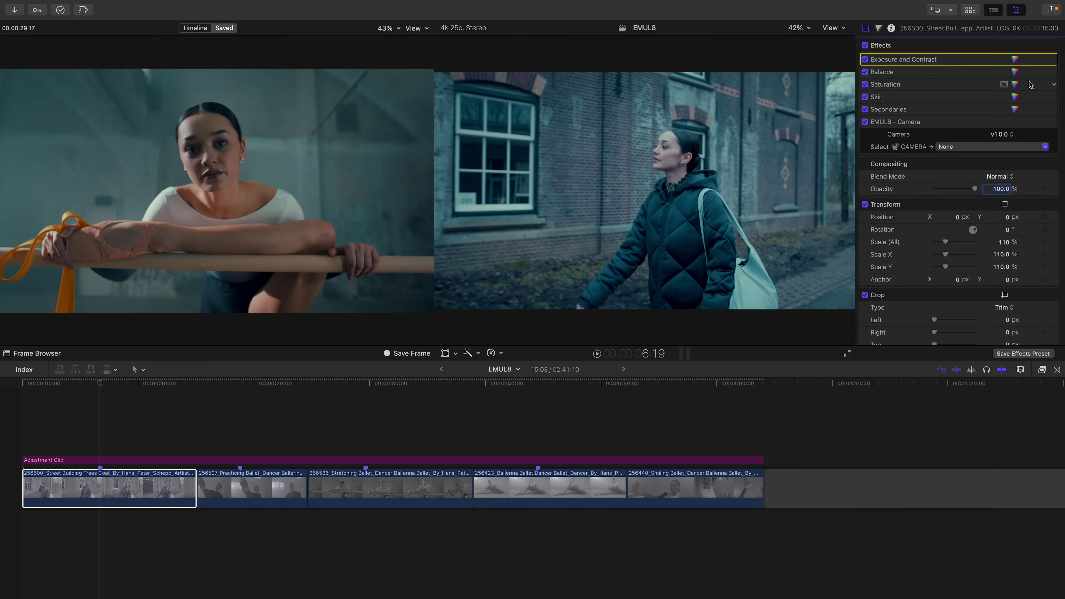
pyautogui.click(1015, 72)
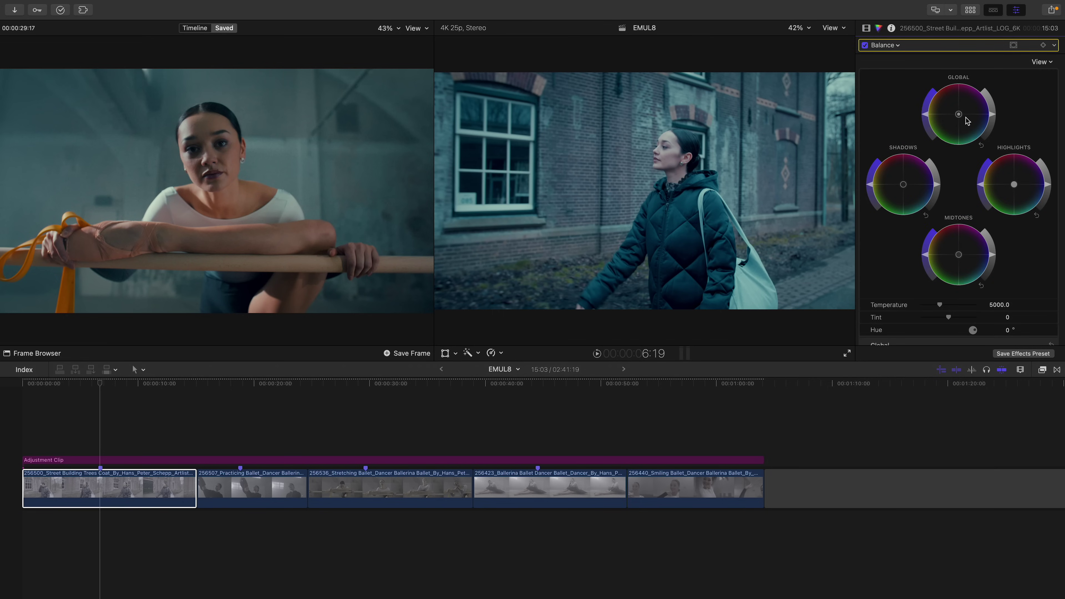
# Step: Show video scopes beside both the comparison and main viewers and resize the panes
pyautogui.click(427, 28)
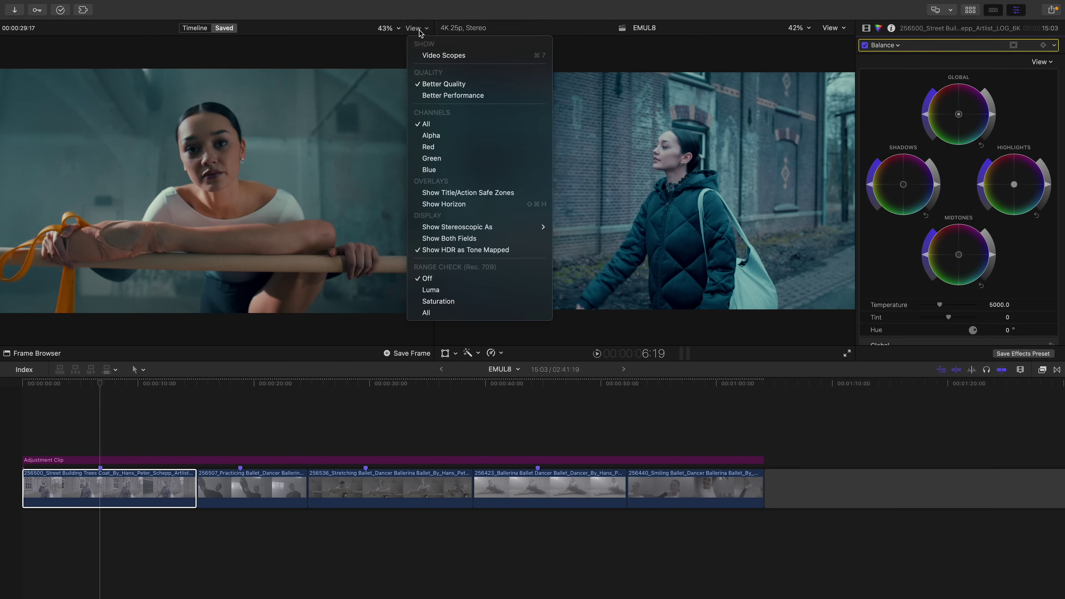
pyautogui.click(441, 56)
pyautogui.click(845, 29)
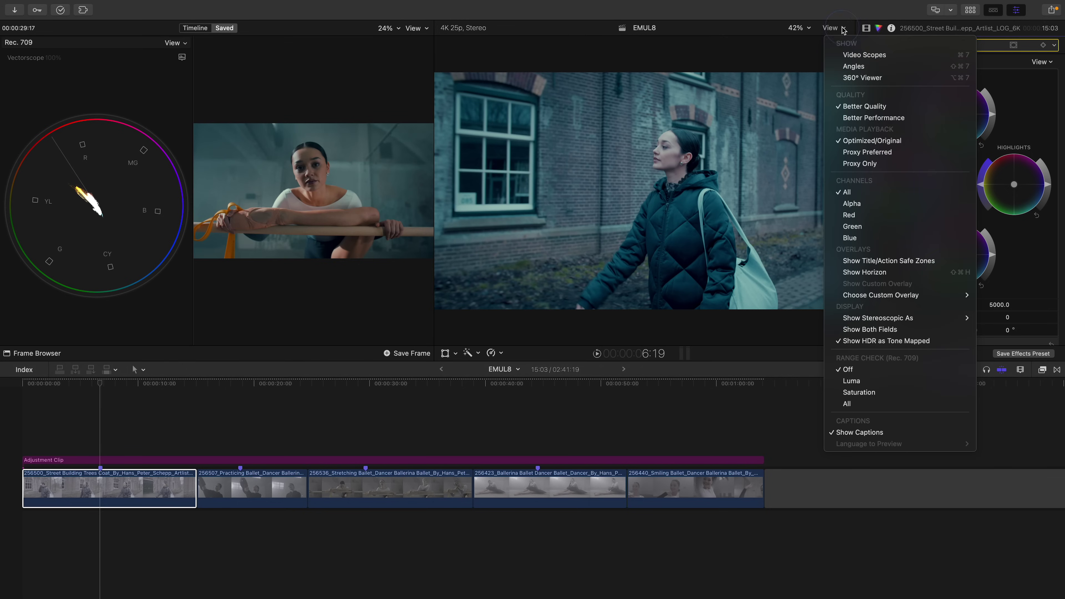
pyautogui.click(863, 55)
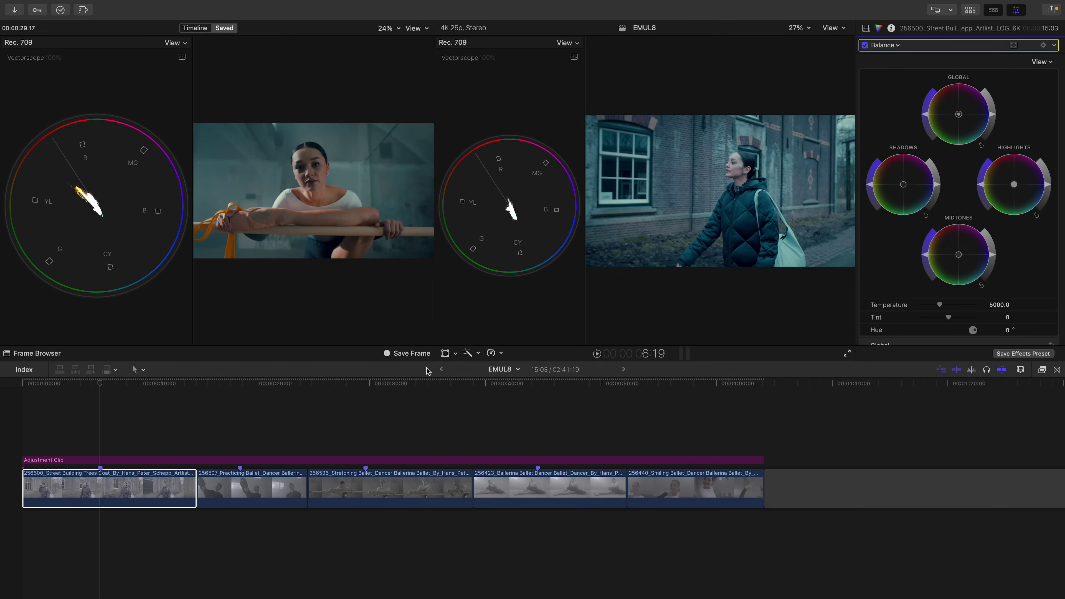
pyautogui.moveTo(434, 349); pyautogui.dragTo(419, 350)
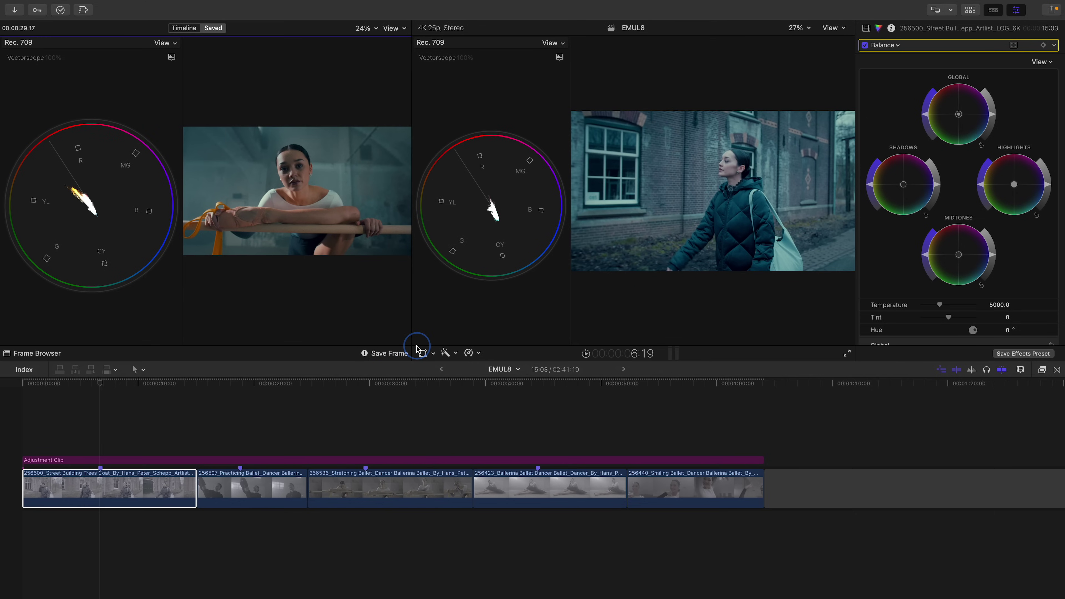
pyautogui.moveTo(183, 345); pyautogui.dragTo(171, 340)
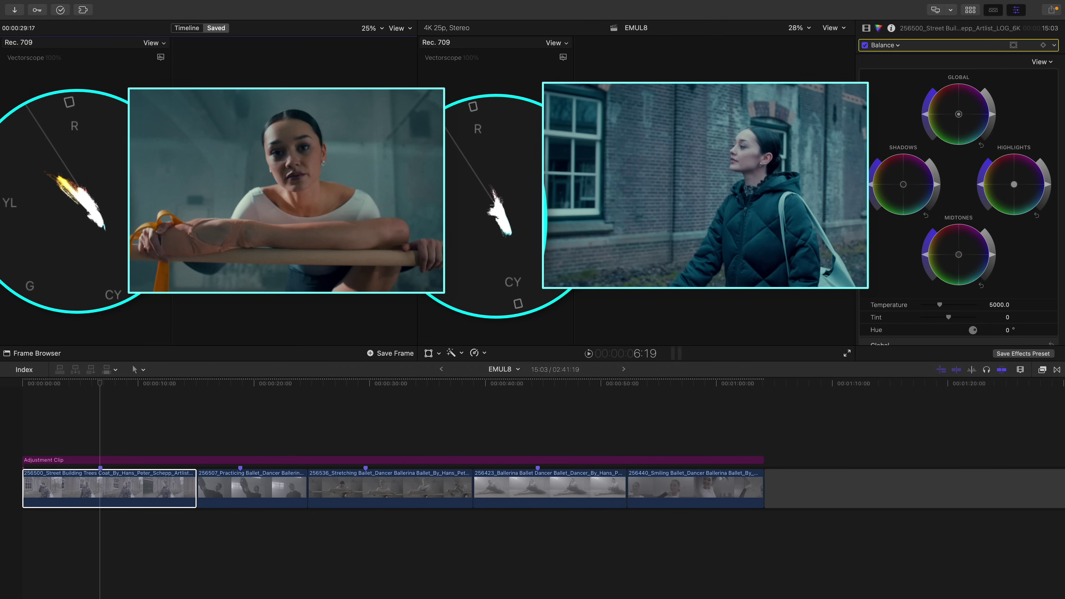
# Step: Nudge the street clip's Global colour balance slightly toward warm
pyautogui.click(959, 115)
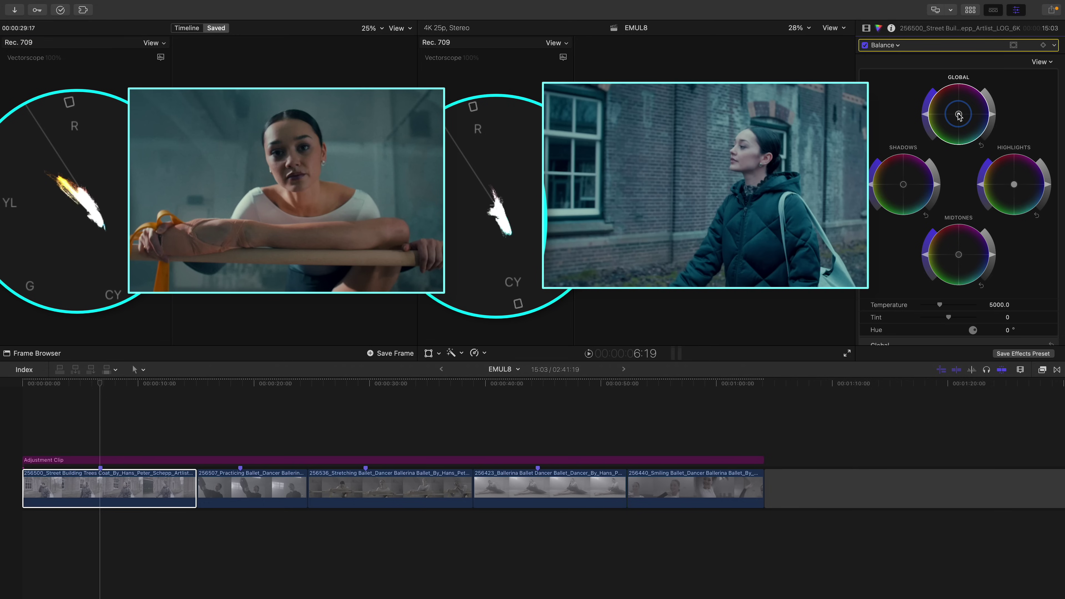
pyautogui.moveTo(959, 115); pyautogui.dragTo(952, 111)
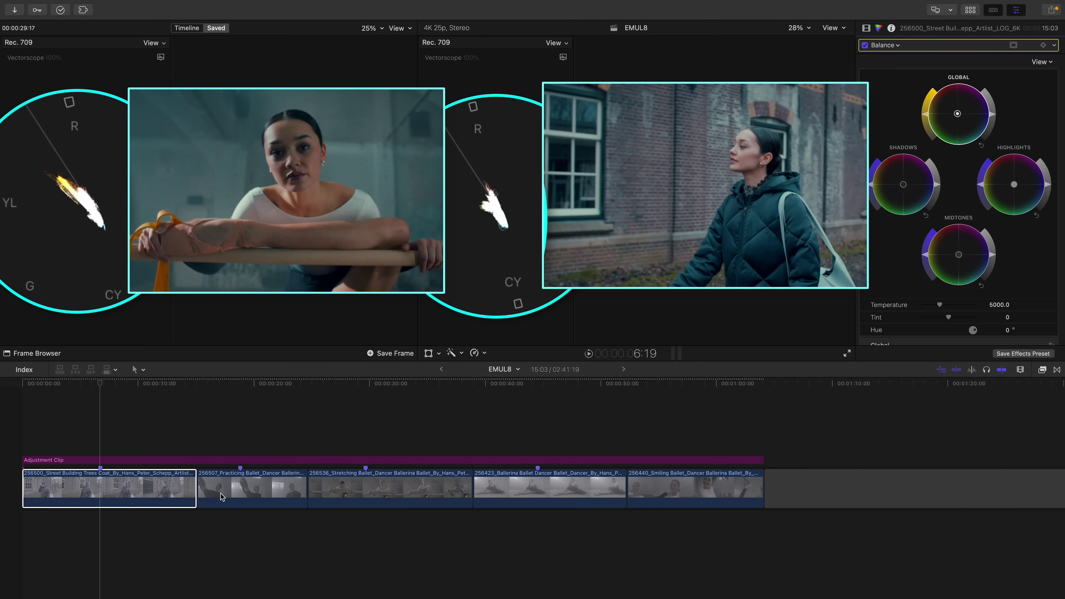
pyautogui.click(233, 493)
# Step: Darken the practicing ballet clip's shadows and shift its Global balance toward warm
pyautogui.click(240, 383)
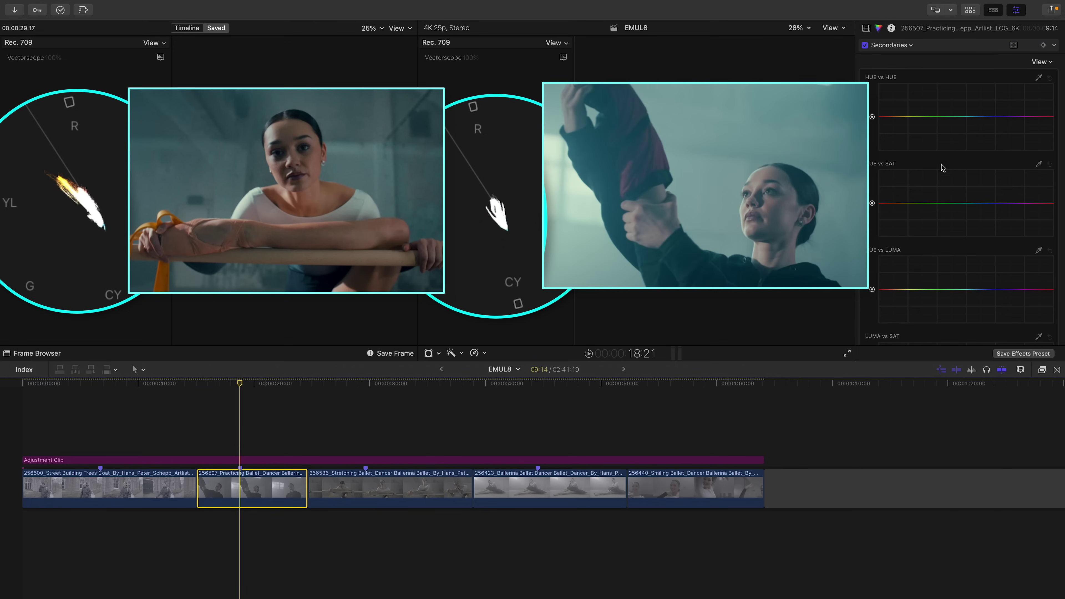
pyautogui.click(868, 29)
pyautogui.click(1018, 61)
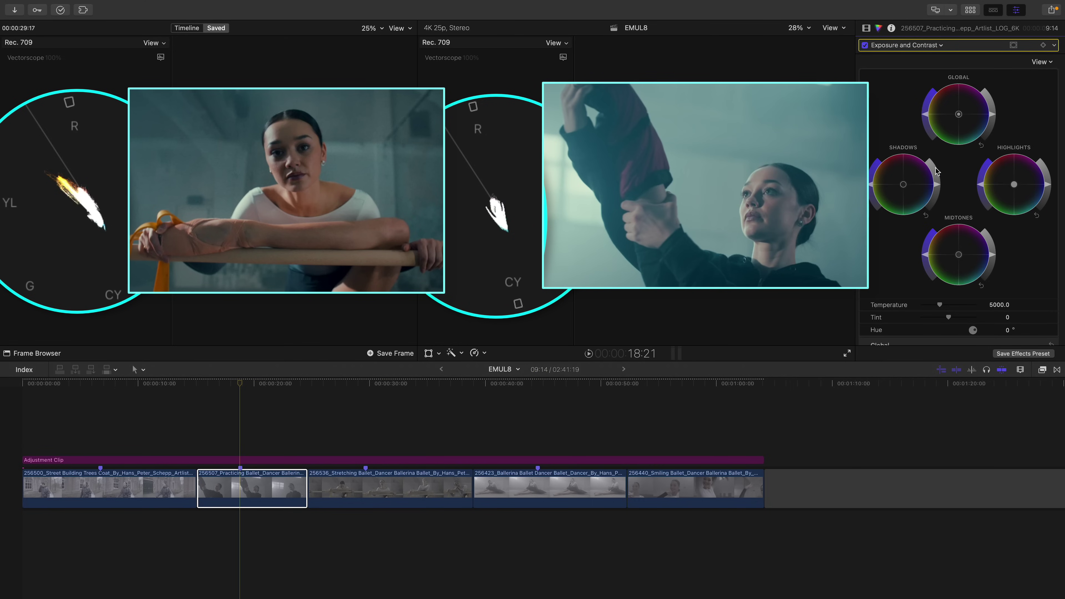
pyautogui.moveTo(937, 186); pyautogui.dragTo(937, 189)
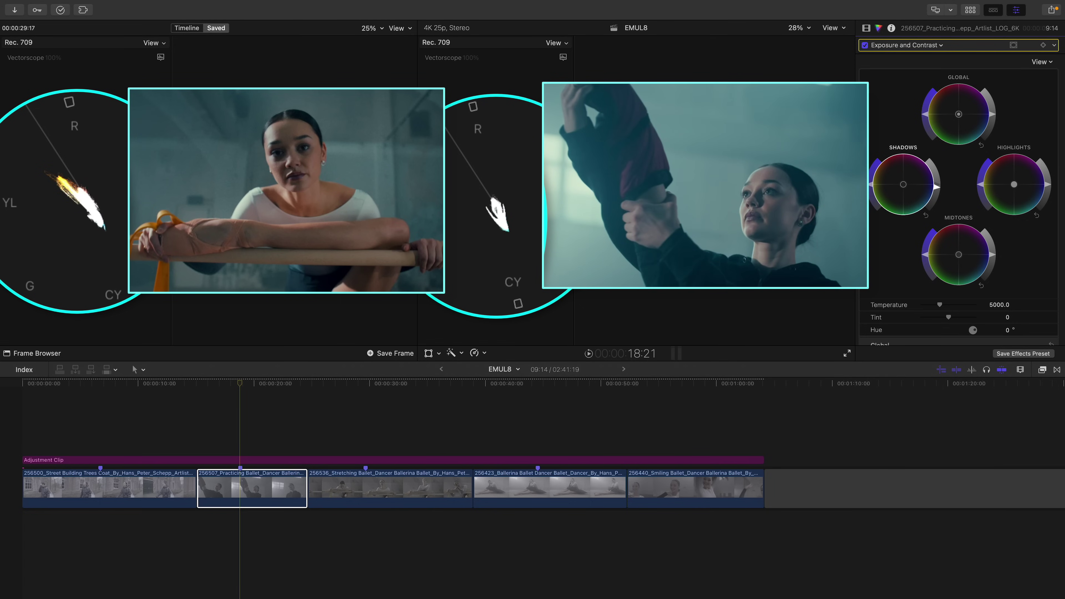
pyautogui.click(867, 28)
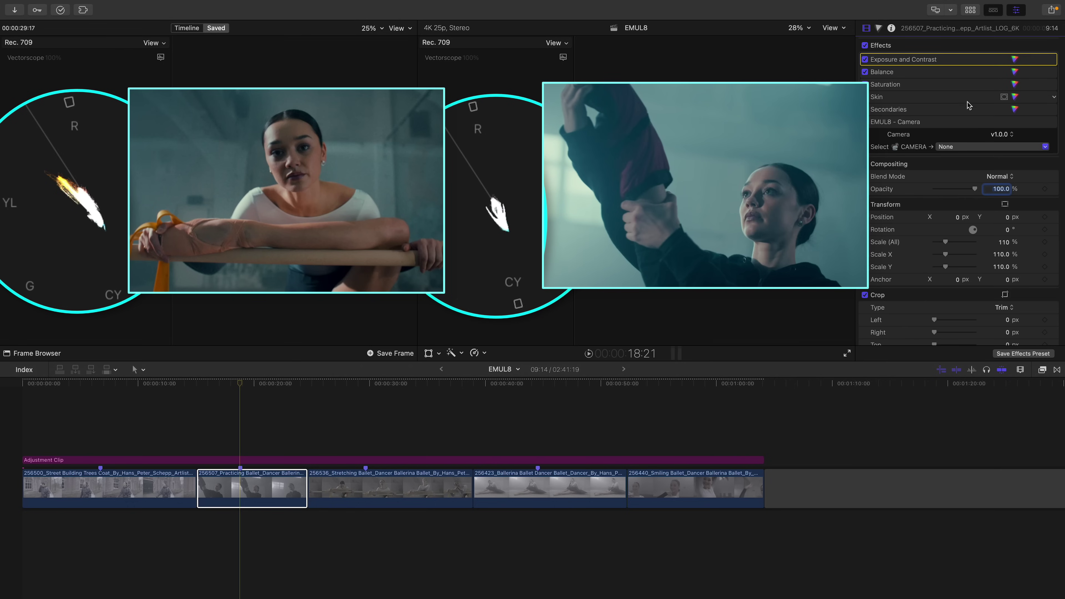
pyautogui.click(1015, 72)
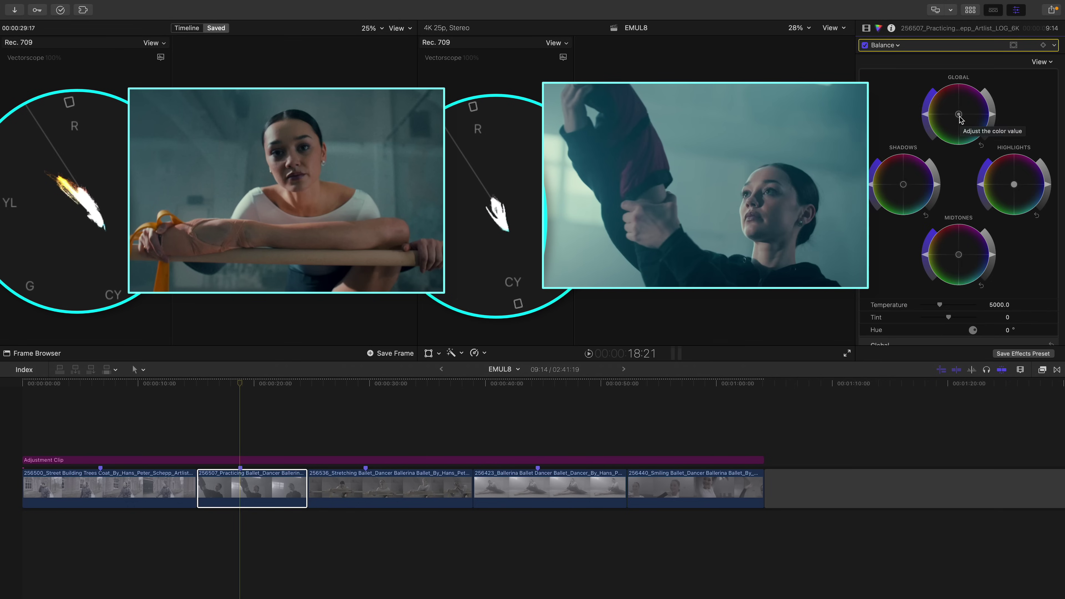
pyautogui.moveTo(960, 117); pyautogui.dragTo(957, 114)
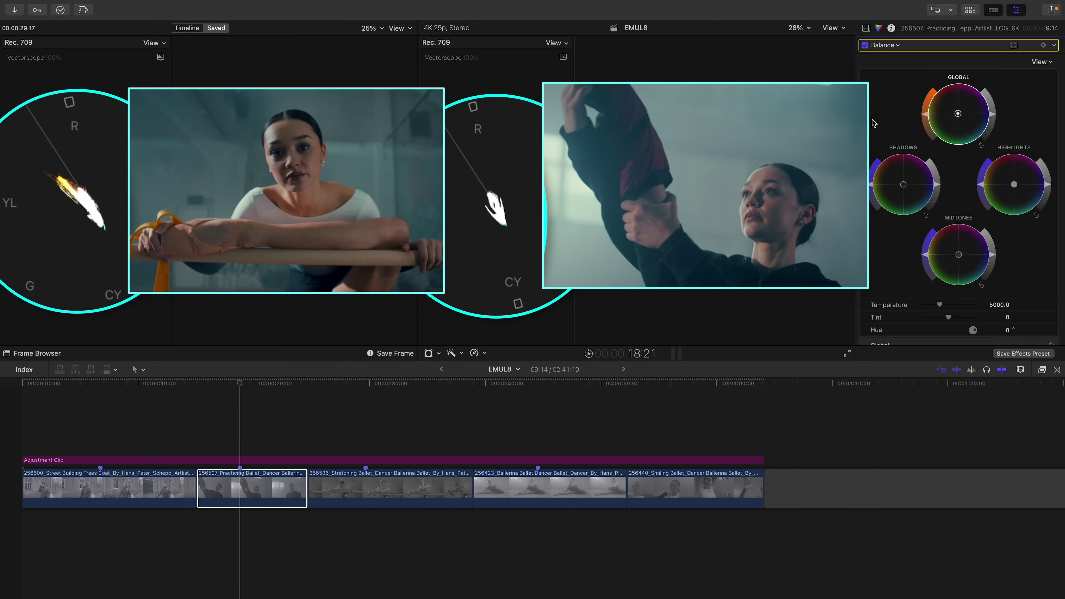
# Step: Adjust the clip's midtones exposure and tint its shadows toward yellow-green
pyautogui.click(867, 29)
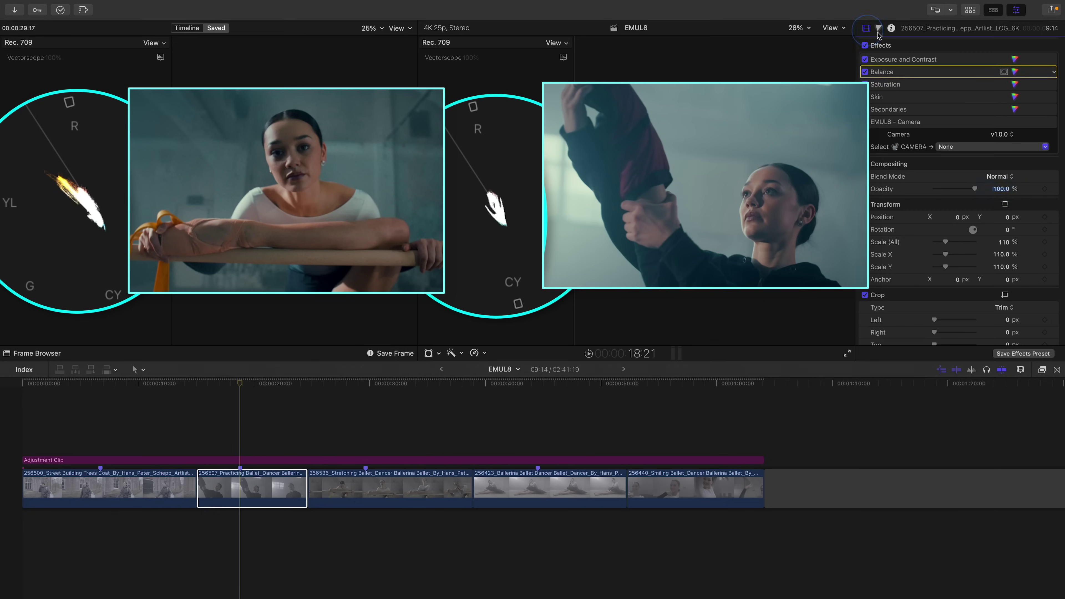
pyautogui.click(1016, 62)
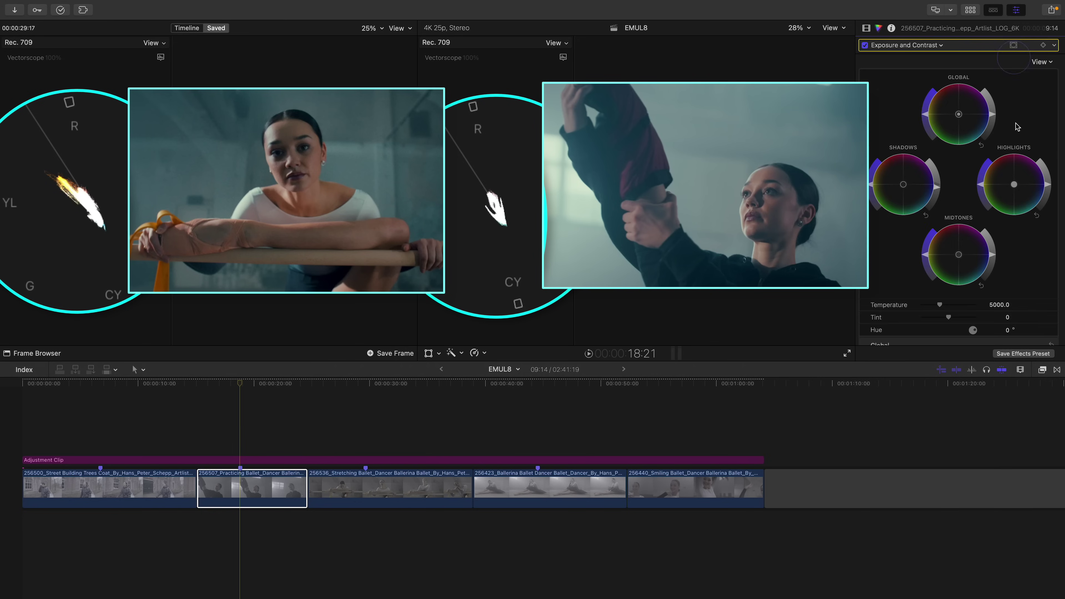
pyautogui.click(993, 260)
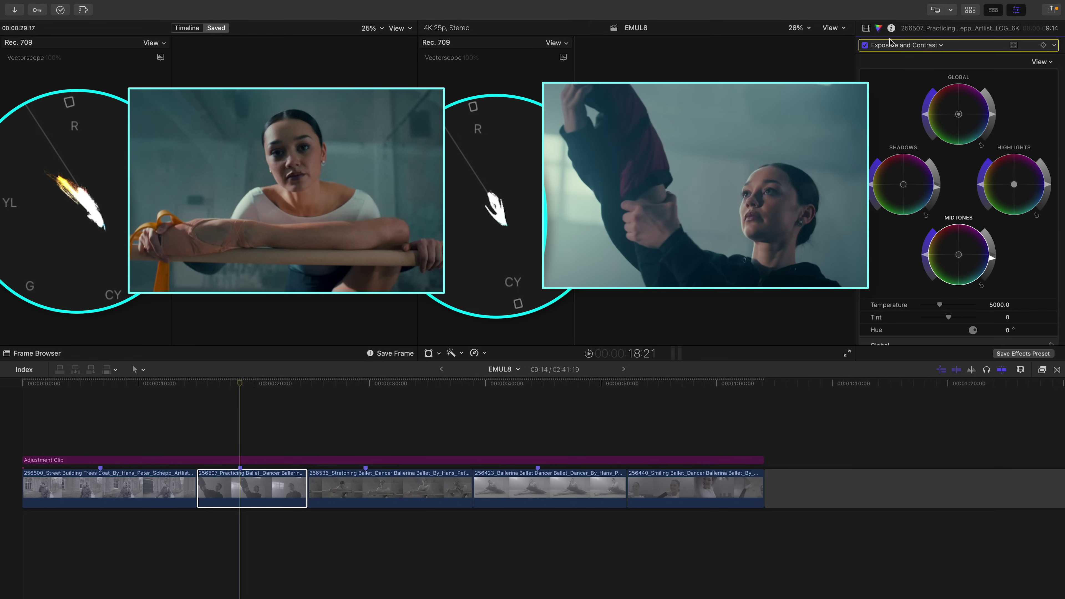
pyautogui.click(866, 28)
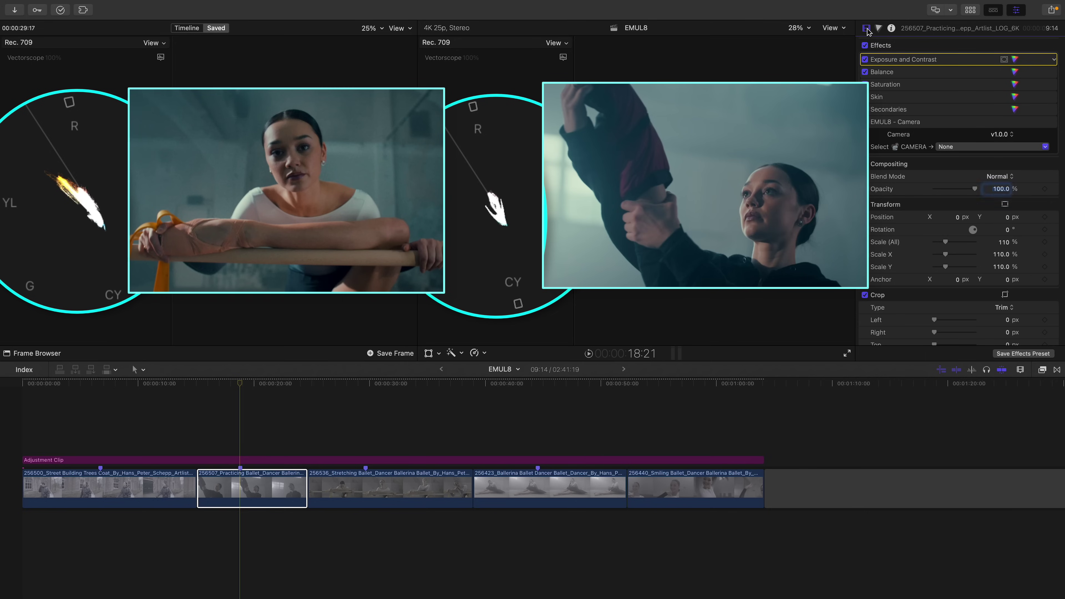
pyautogui.click(274, 489)
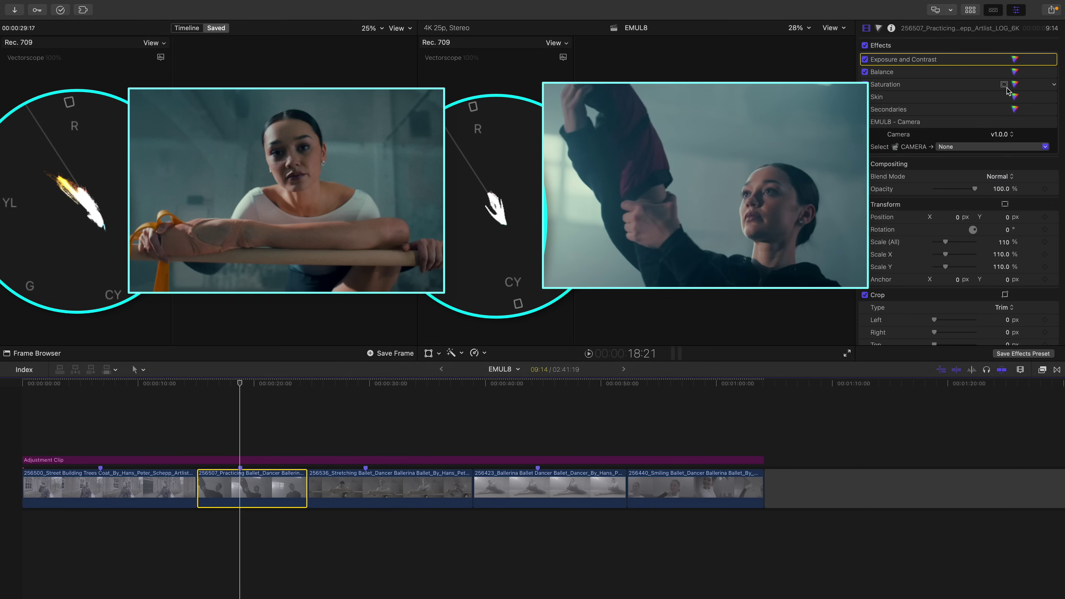
pyautogui.click(878, 28)
pyautogui.moveTo(903, 185); pyautogui.dragTo(902, 188)
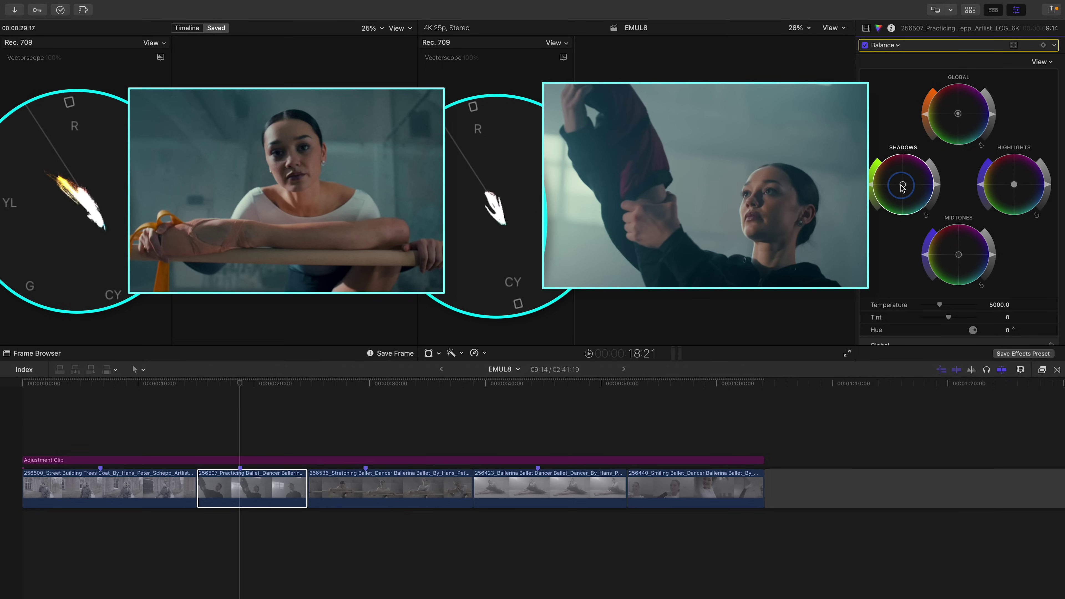
pyautogui.moveTo(903, 189); pyautogui.dragTo(903, 188)
# Step: Darken the seated ballerina clip's Global exposure in Exposure and Contrast and nudge its shadows
pyautogui.click(544, 492)
pyautogui.click(546, 381)
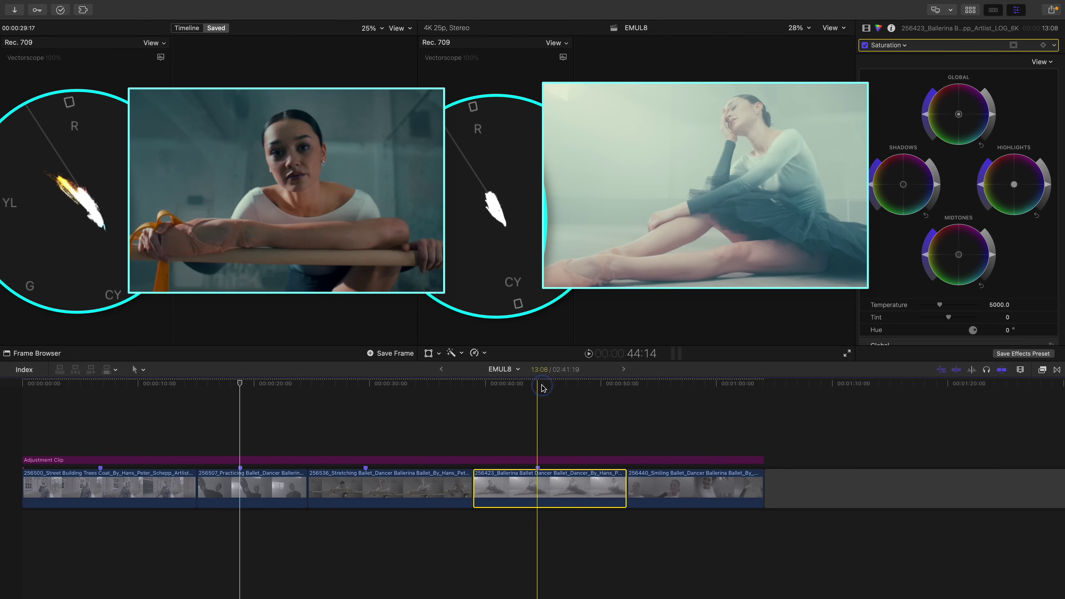
pyautogui.click(866, 29)
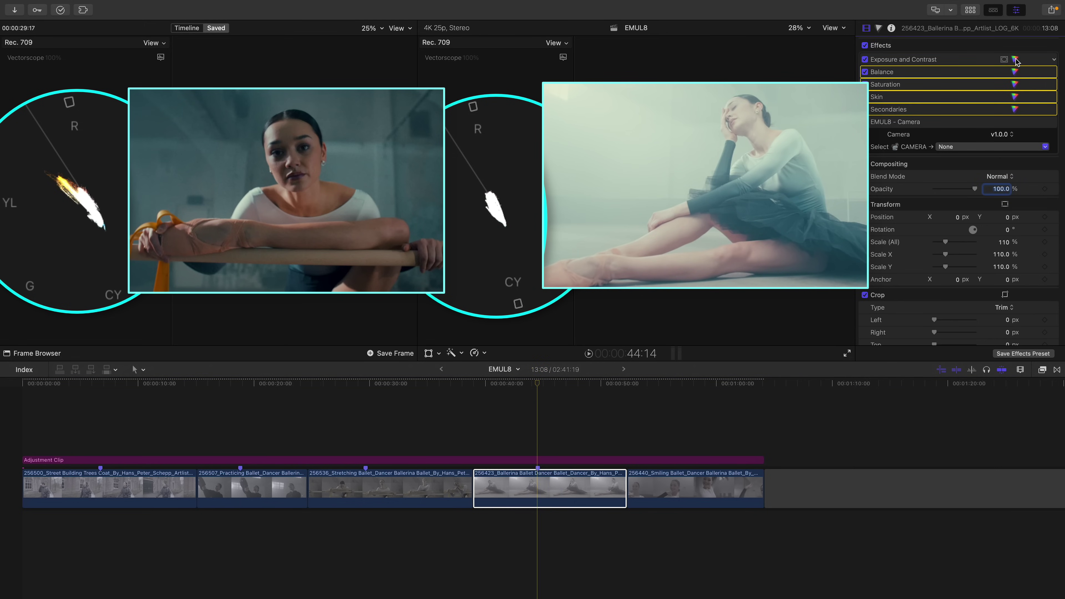
pyautogui.click(1015, 60)
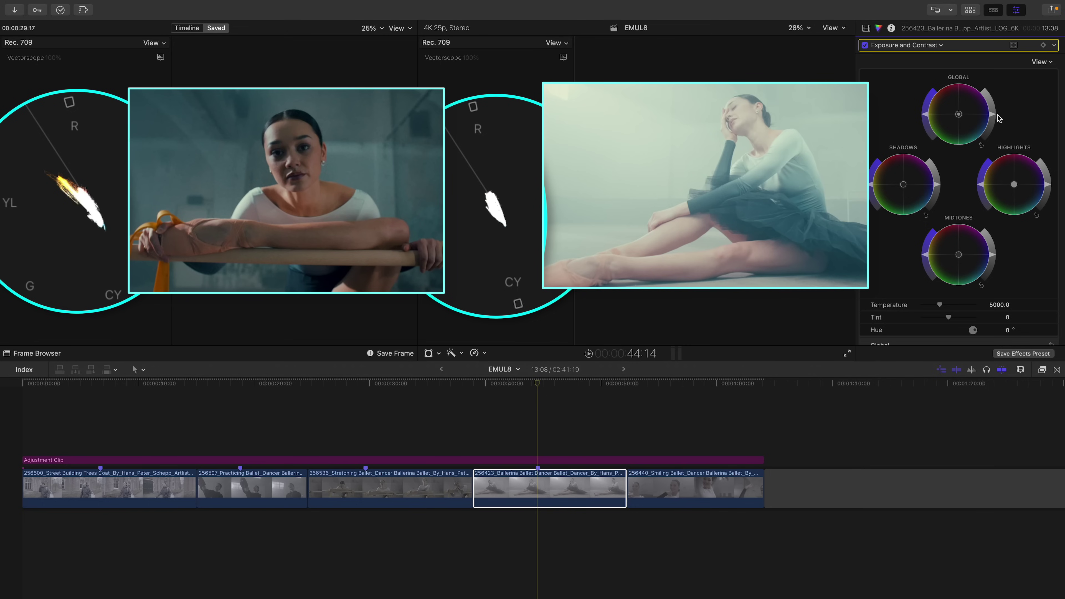
pyautogui.moveTo(993, 119); pyautogui.dragTo(991, 128)
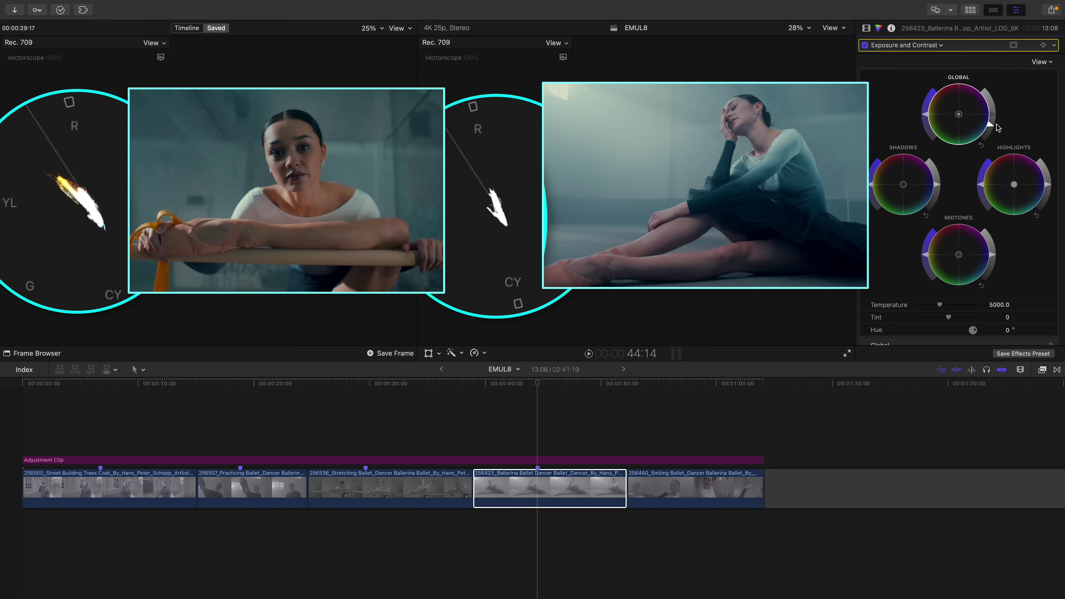
pyautogui.doubleClick(991, 127)
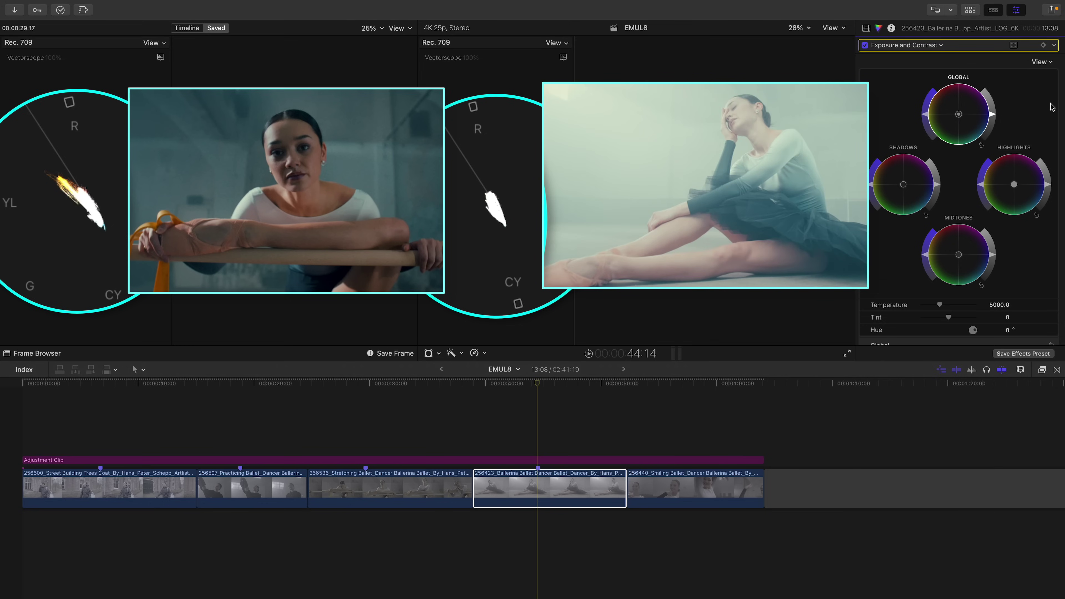
pyautogui.moveTo(993, 112); pyautogui.dragTo(989, 126)
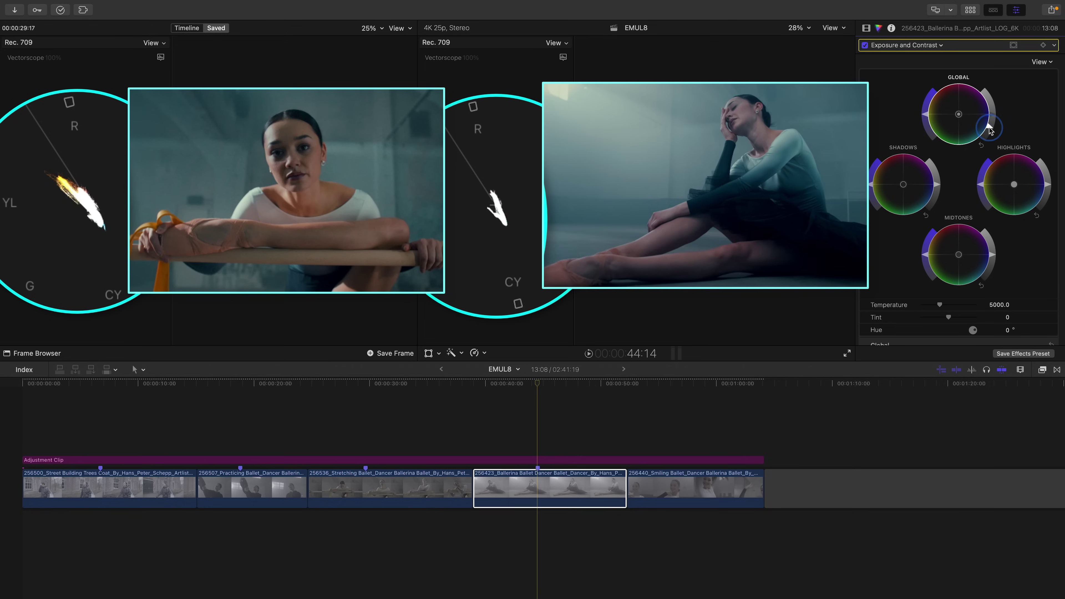
pyautogui.moveTo(990, 128); pyautogui.dragTo(989, 126)
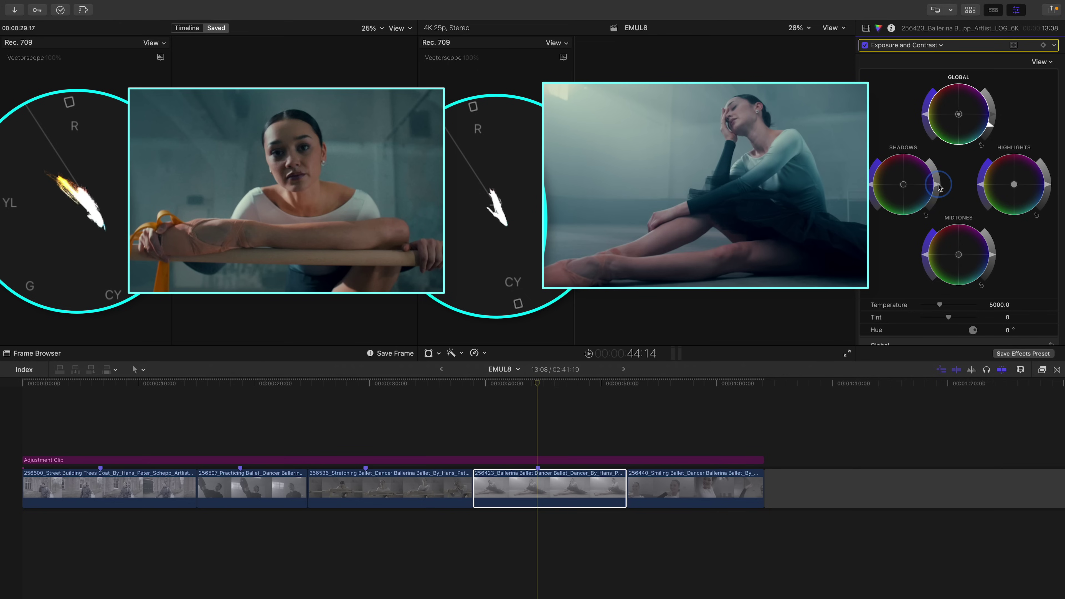
pyautogui.moveTo(939, 187); pyautogui.dragTo(938, 186)
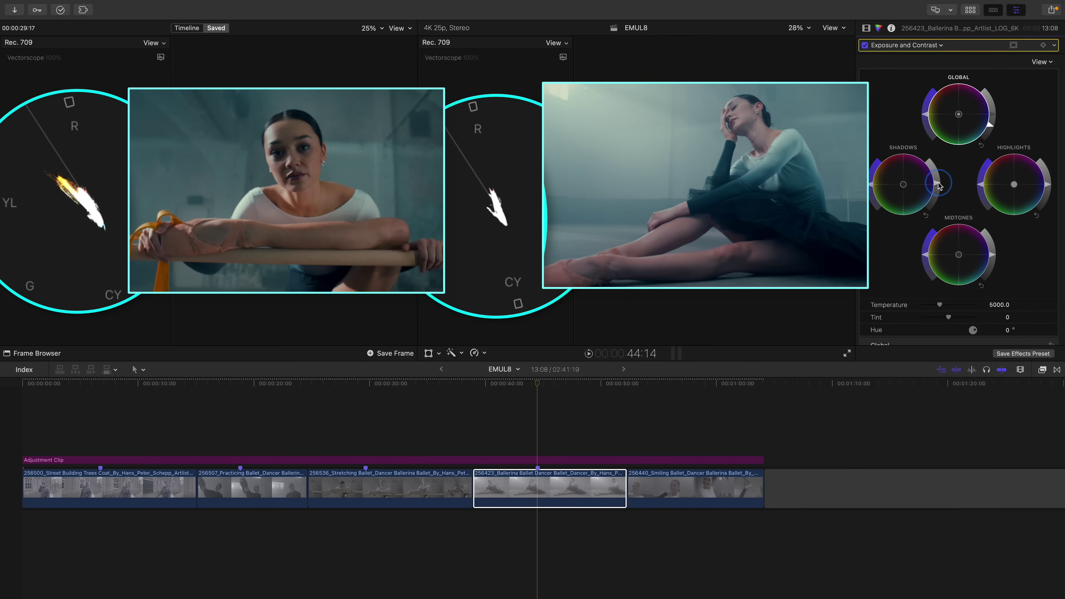
pyautogui.click(992, 261)
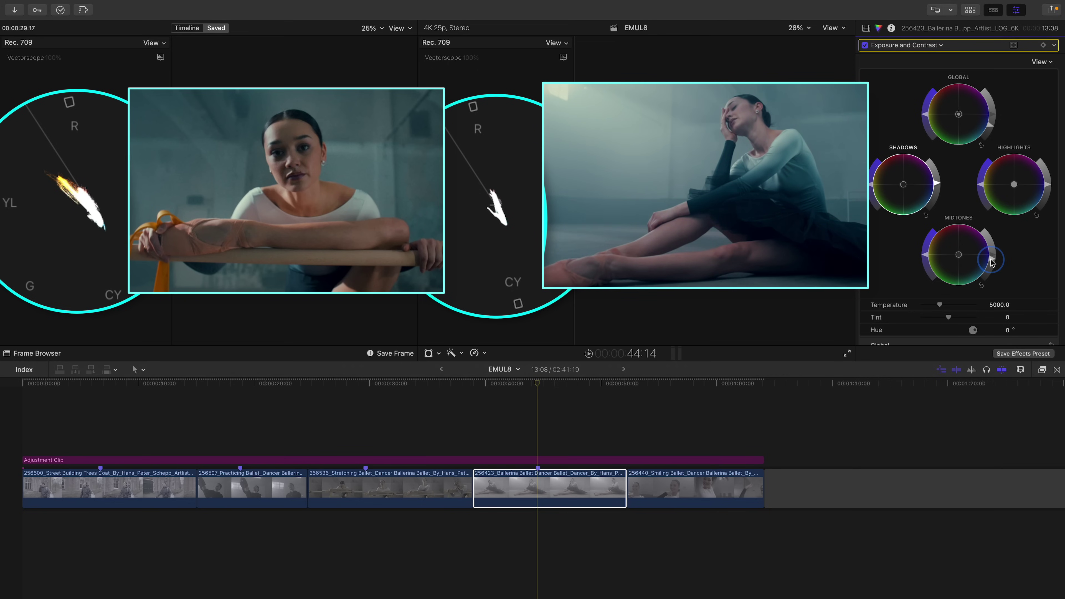
# Step: Switch both the right and left video scopes to Waveform Luma
pyautogui.click(563, 57)
pyautogui.click(600, 67)
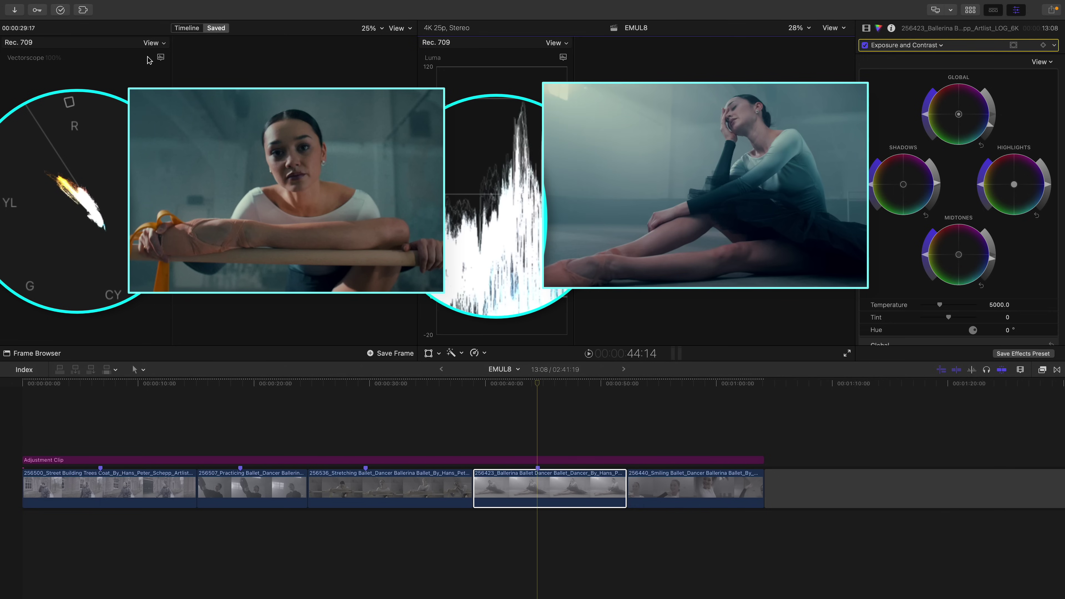
pyautogui.click(161, 57)
pyautogui.click(203, 84)
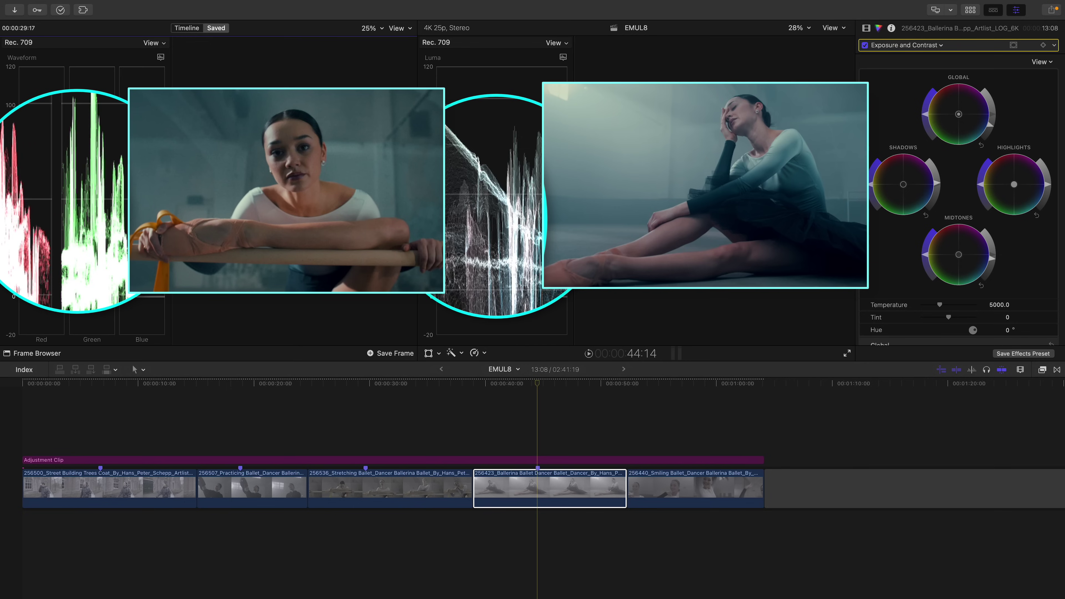
pyautogui.click(160, 57)
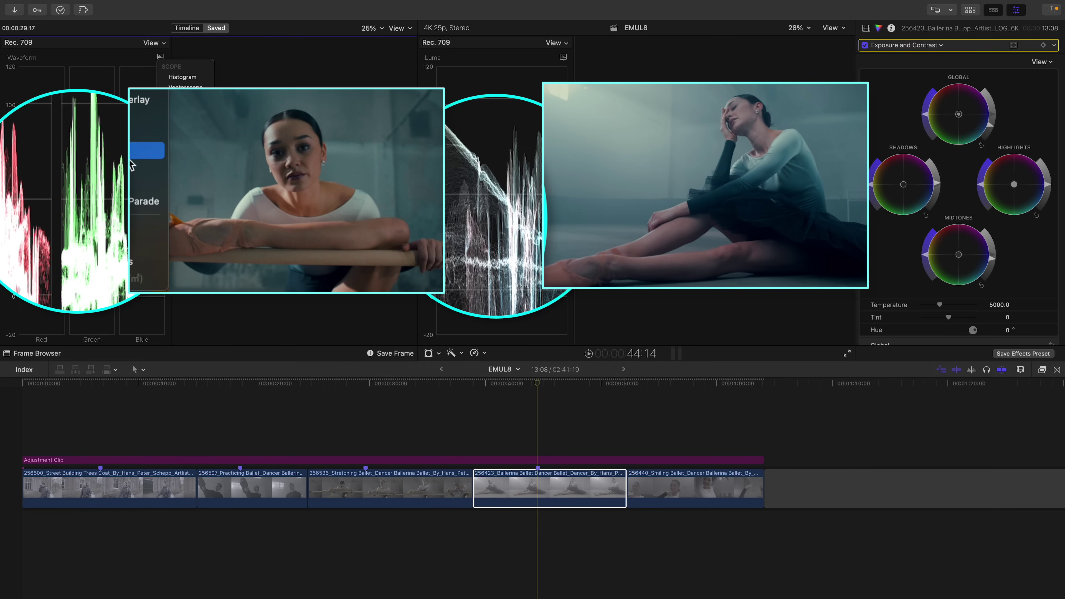
pyautogui.click(131, 178)
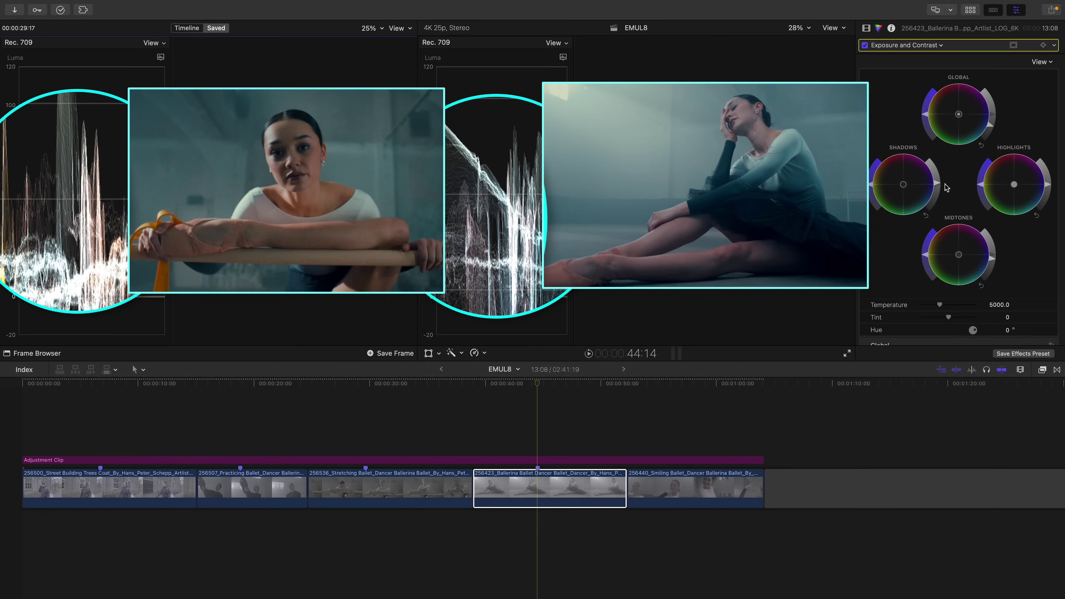
pyautogui.click(866, 28)
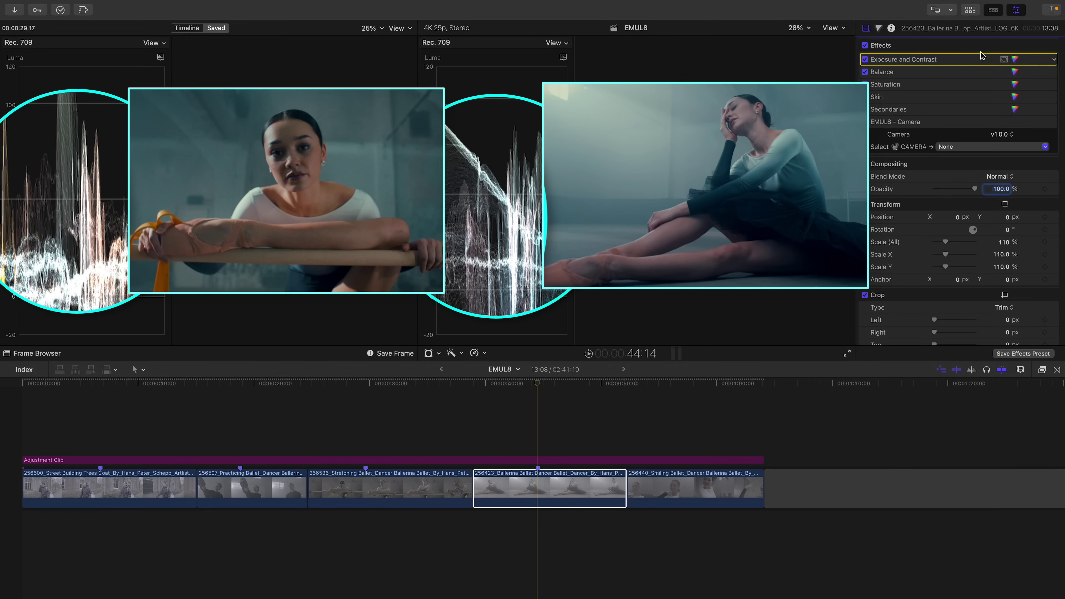
# Step: Open the Balance colour wheels and set both scopes back to Vectorscope
pyautogui.click(1015, 73)
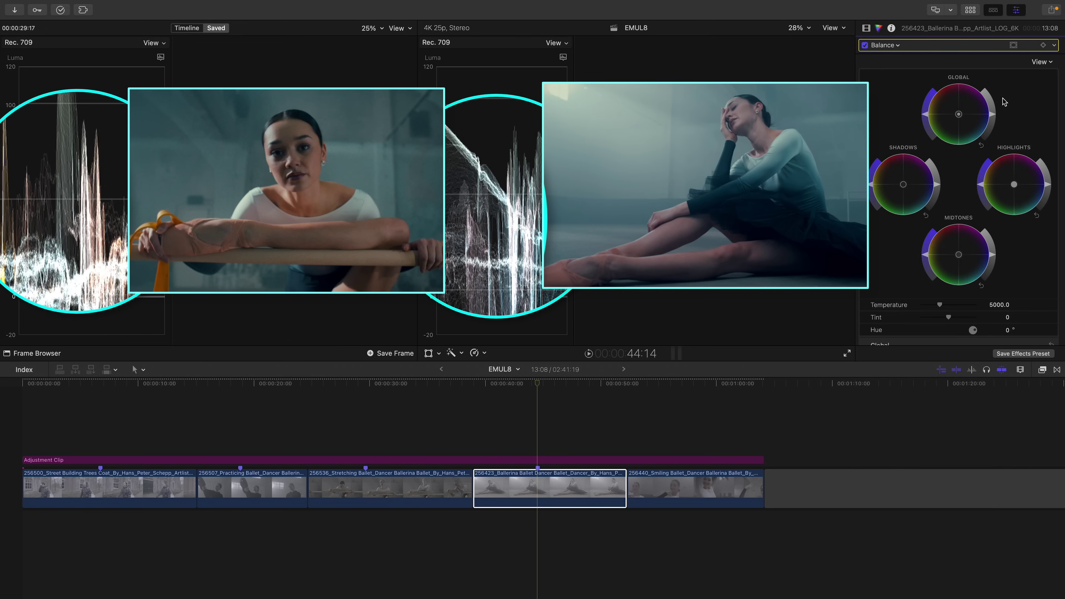
pyautogui.click(563, 57)
pyautogui.click(589, 87)
pyautogui.click(161, 57)
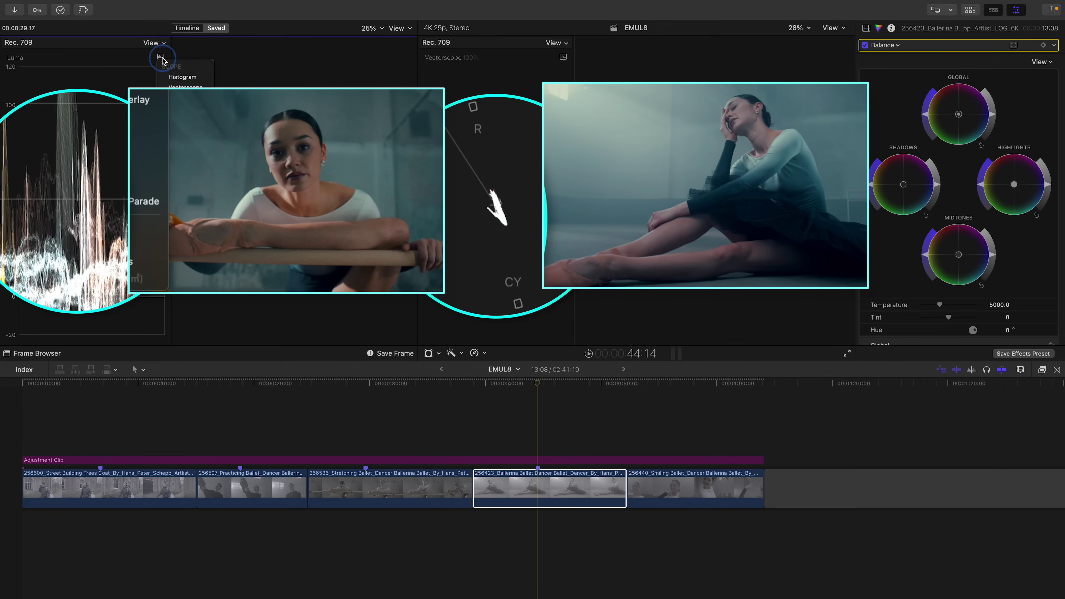
pyautogui.click(185, 87)
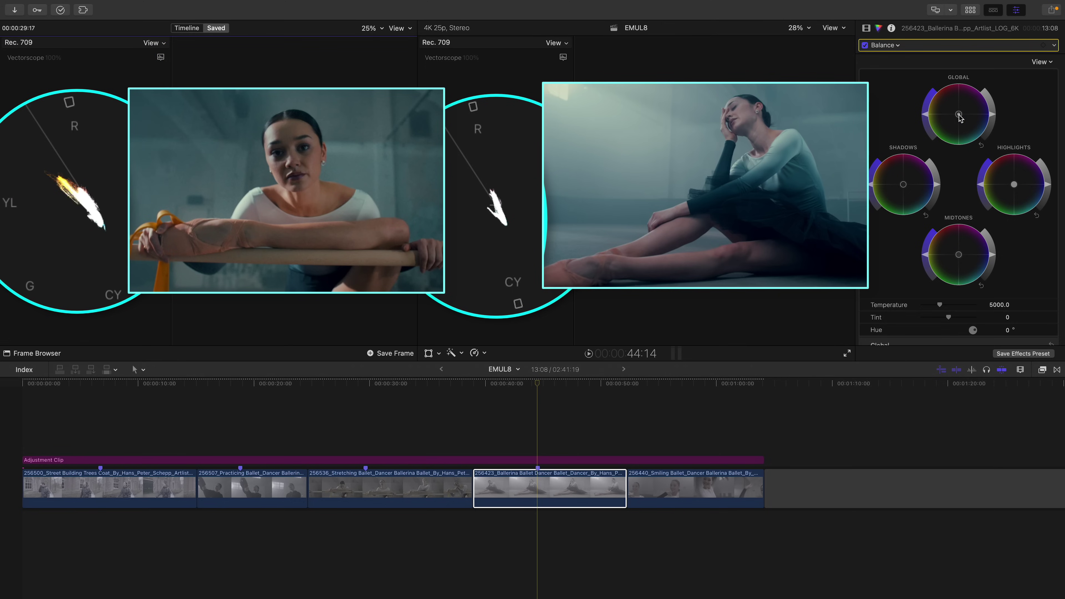
# Step: Drag the Global balance puck toward blue, then warmer orange, refining the overall colour
pyautogui.moveTo(960, 117); pyautogui.dragTo(958, 119)
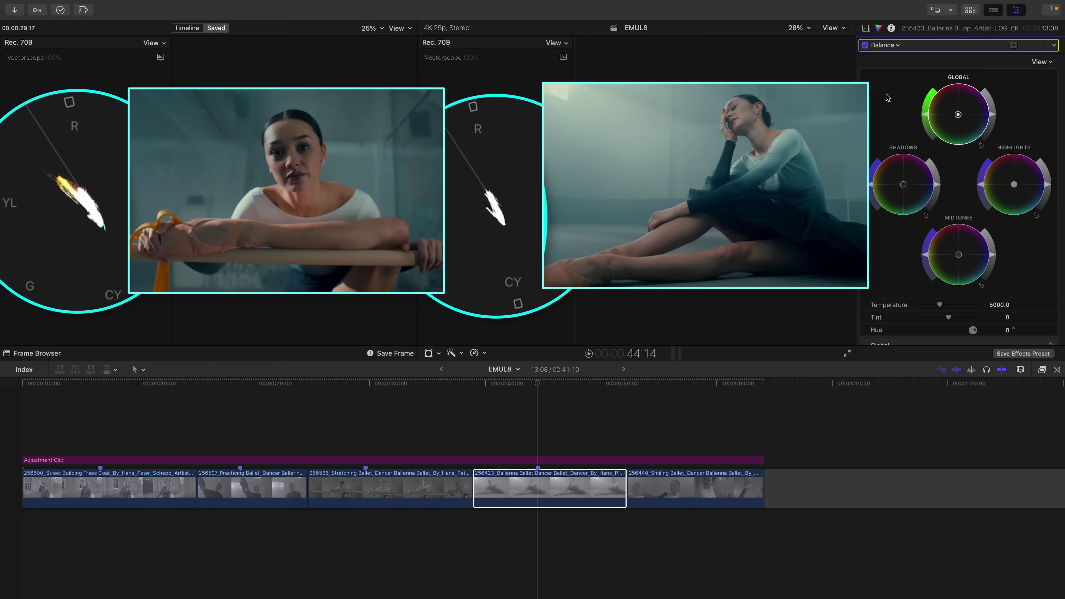
pyautogui.moveTo(958, 114); pyautogui.dragTo(959, 114)
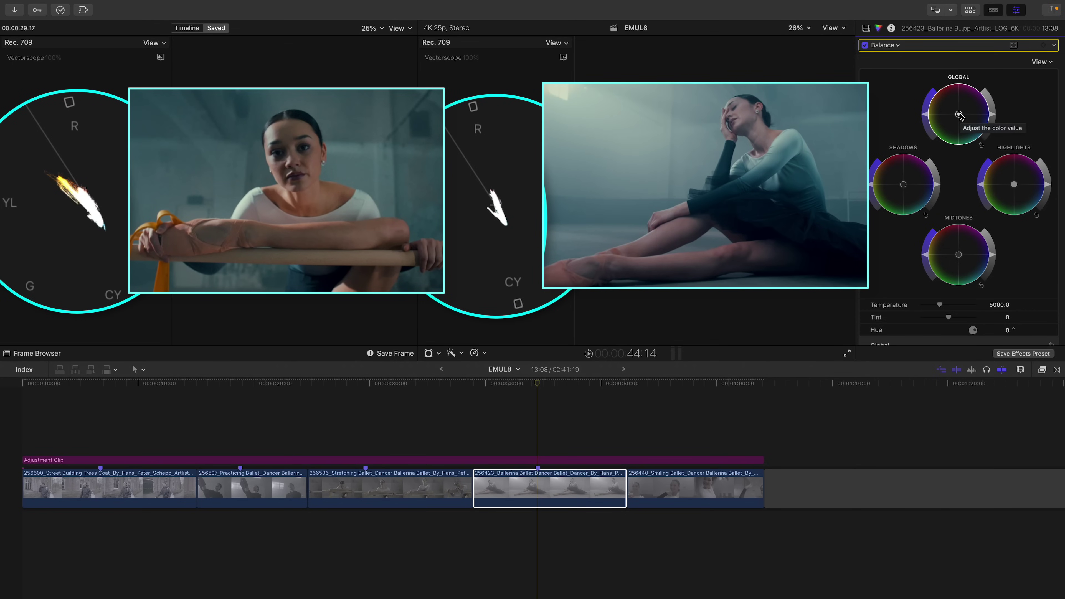
pyautogui.moveTo(960, 116)
pyautogui.mouseDown()
pyautogui.moveTo(949, 109)
pyautogui.moveTo(968, 120)
pyautogui.moveTo(944, 111)
pyautogui.mouseUp()
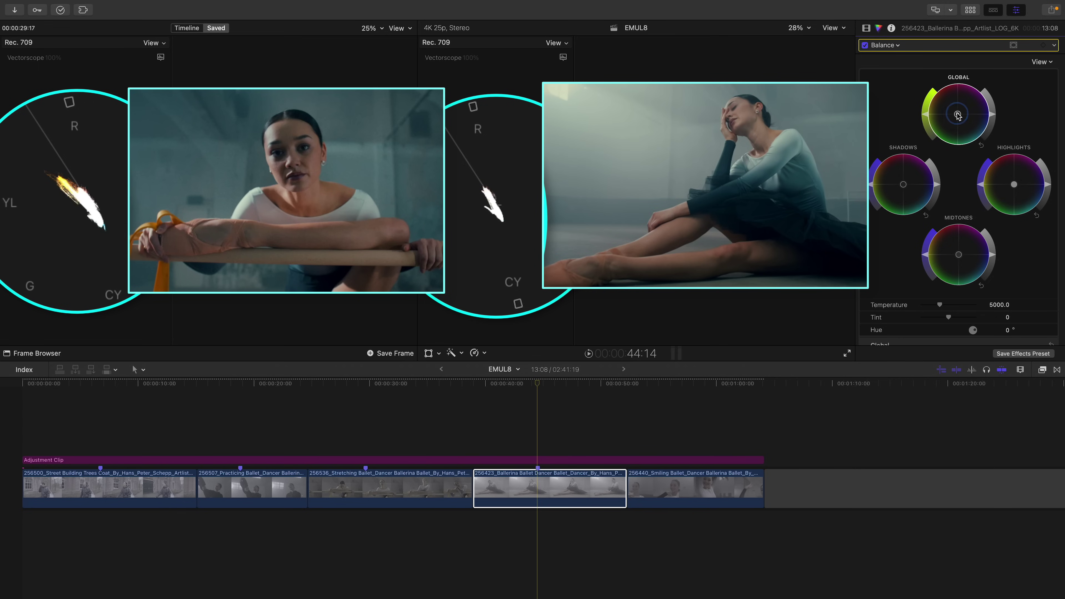
pyautogui.moveTo(958, 114); pyautogui.dragTo(961, 122)
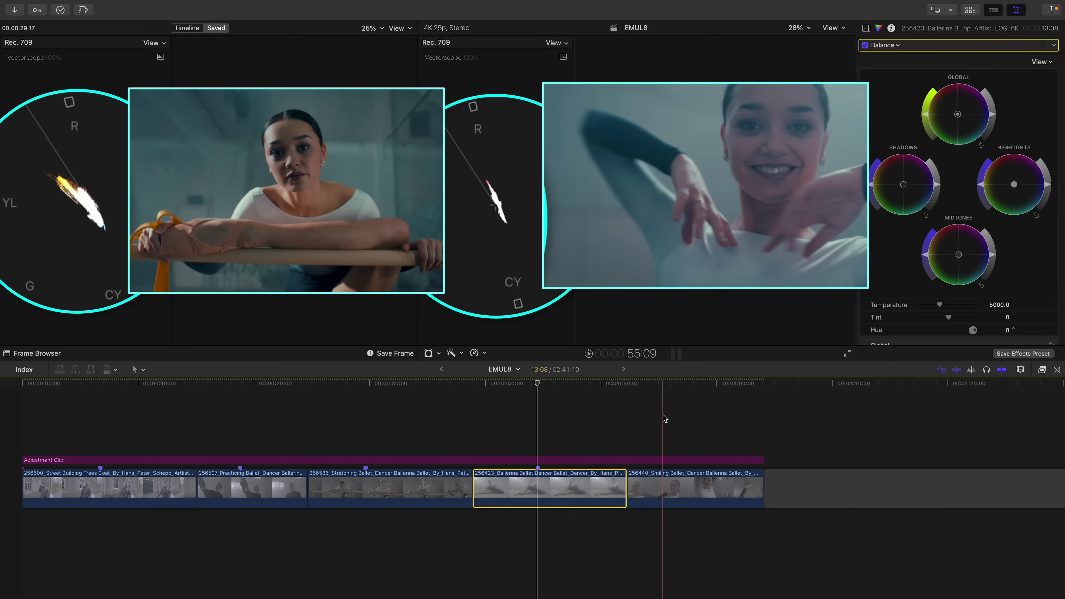
# Step: On the smiling dancer clip at frame 56:23, lower the Exposure and Contrast Shadows slider slightly
pyautogui.press('c')
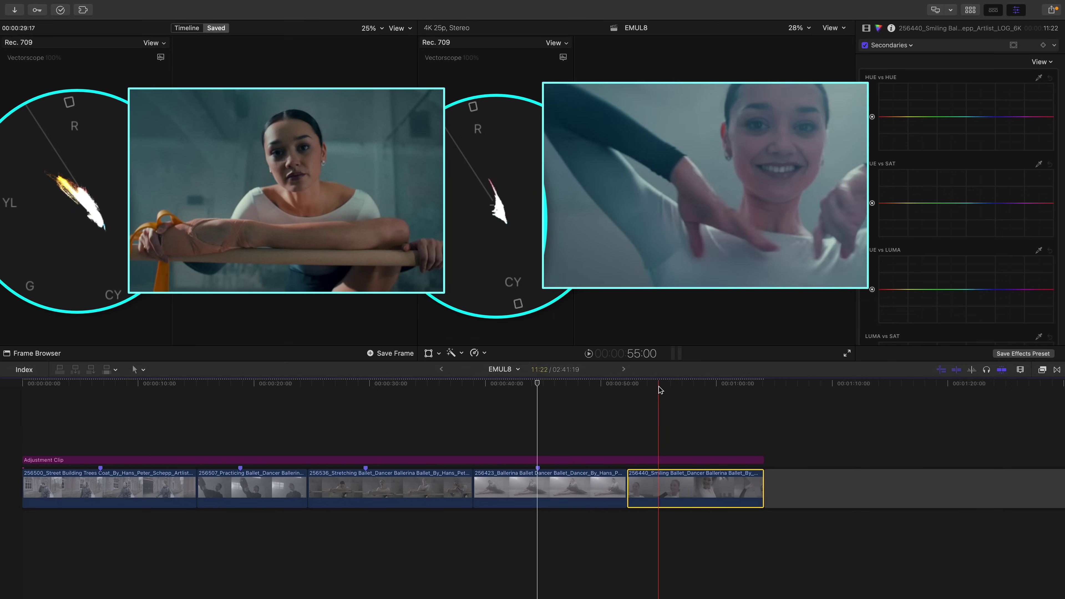
pyautogui.click(659, 389)
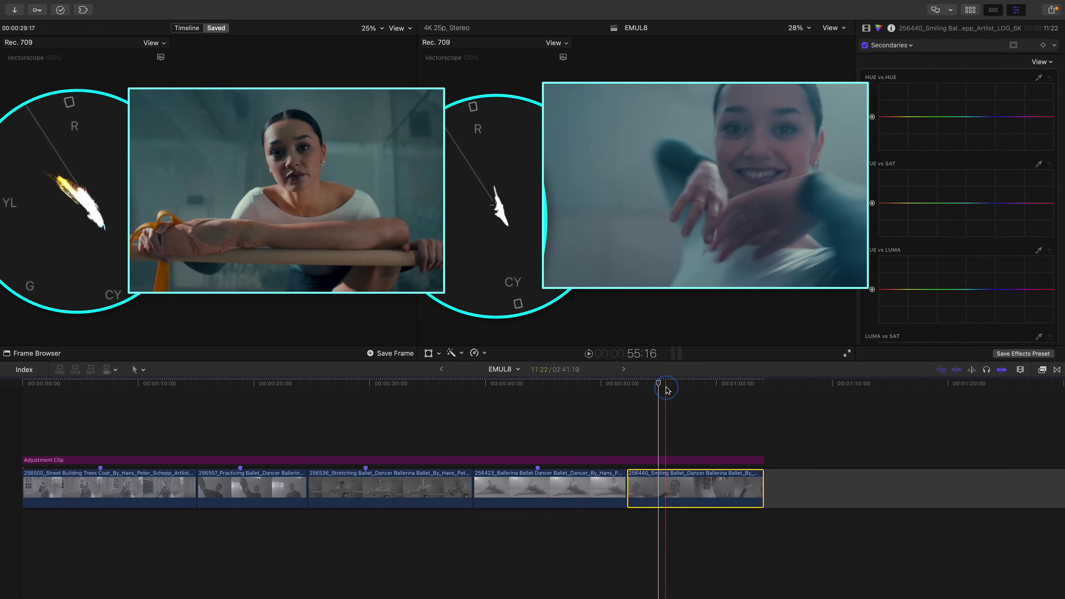
pyautogui.click(666, 390)
pyautogui.press('super+6')
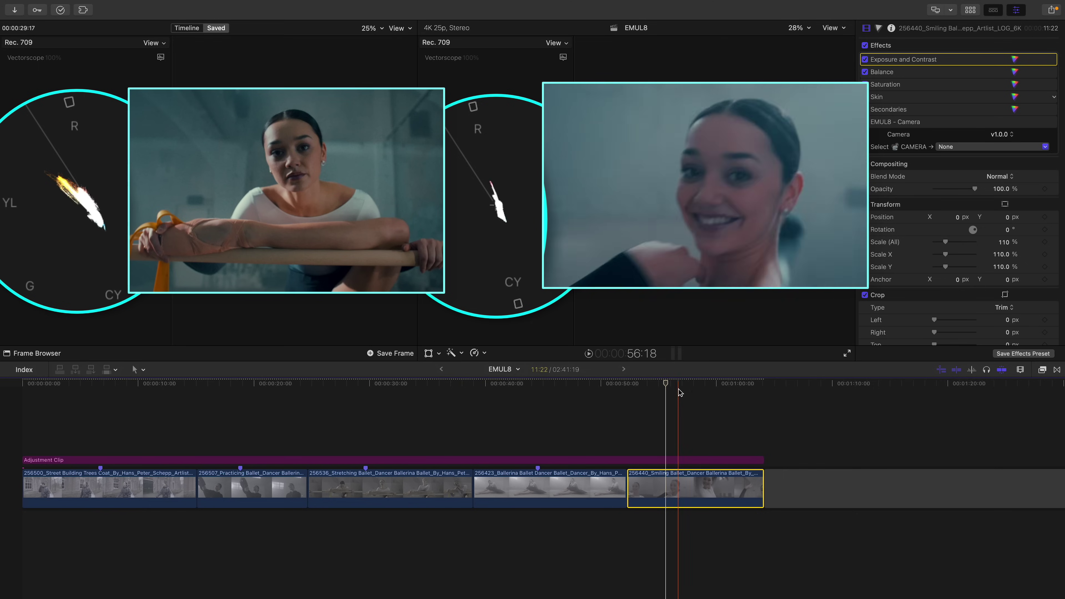
pyautogui.click(680, 392)
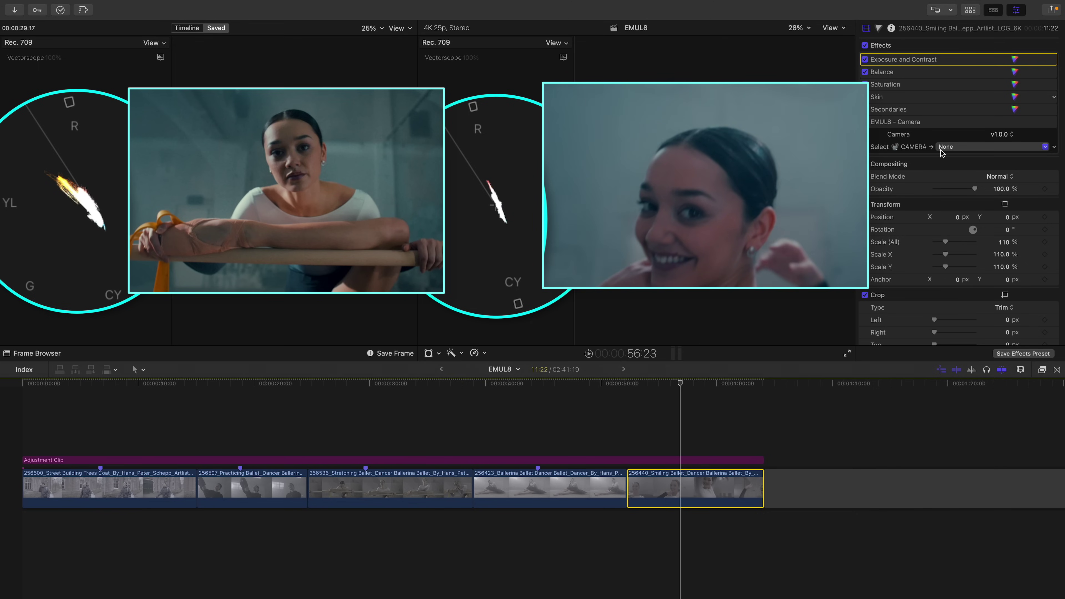
pyautogui.click(1015, 60)
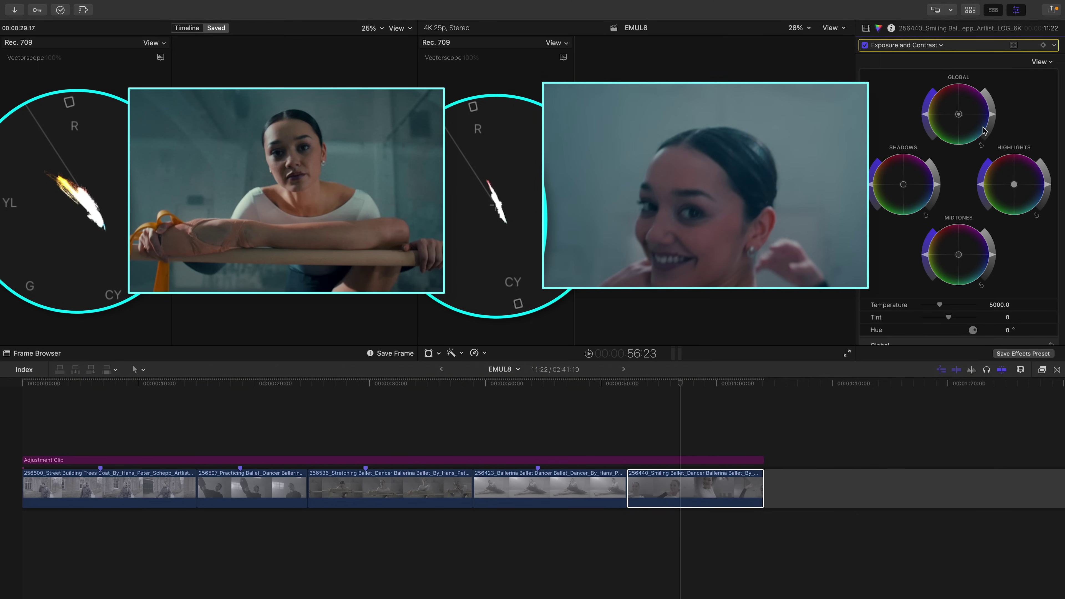
pyautogui.click(993, 114)
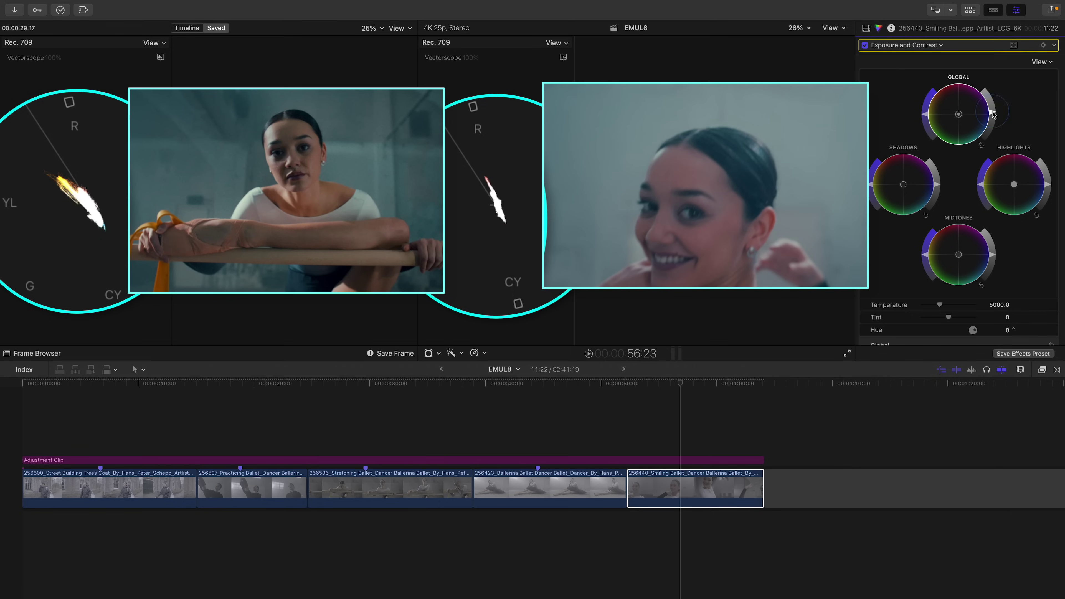
pyautogui.click(936, 186)
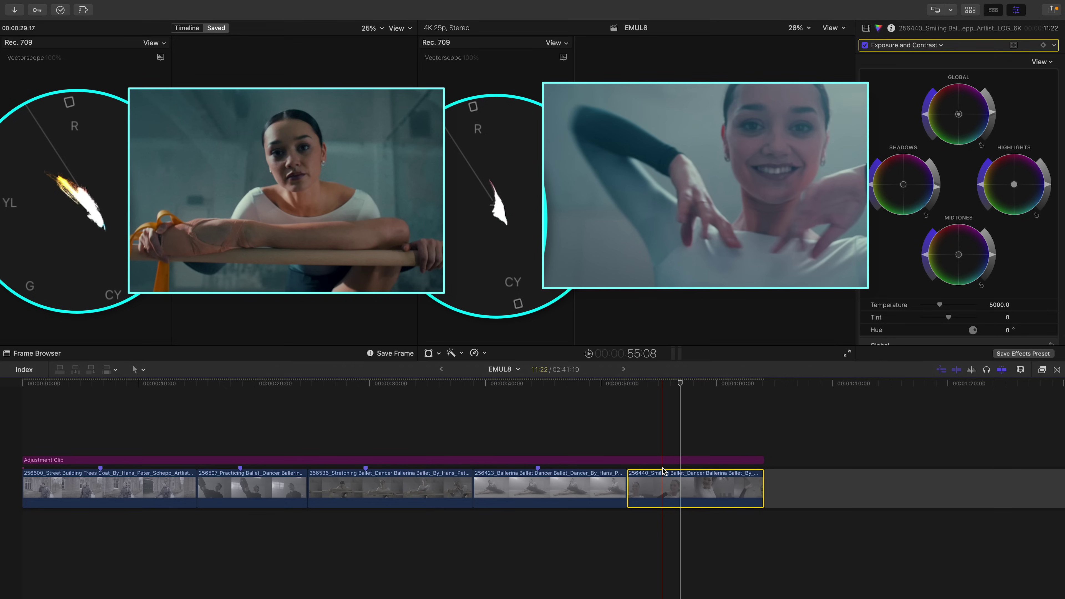
pyautogui.click(866, 28)
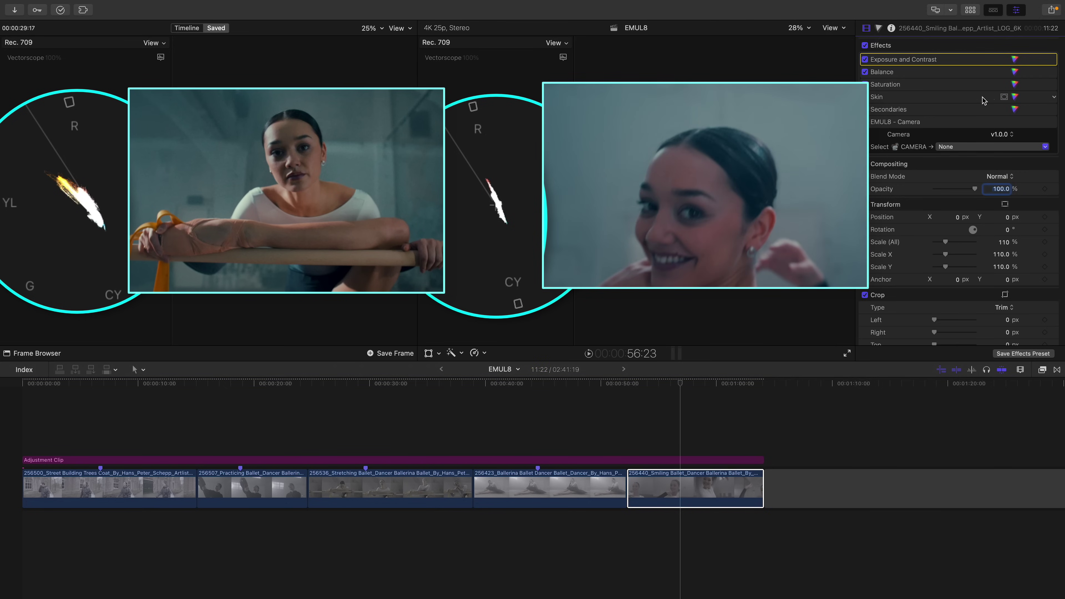
# Step: Nudge the smiling clip's Global balance toward cyan-green and warm its Midtones slightly toward yellow
pyautogui.click(1015, 72)
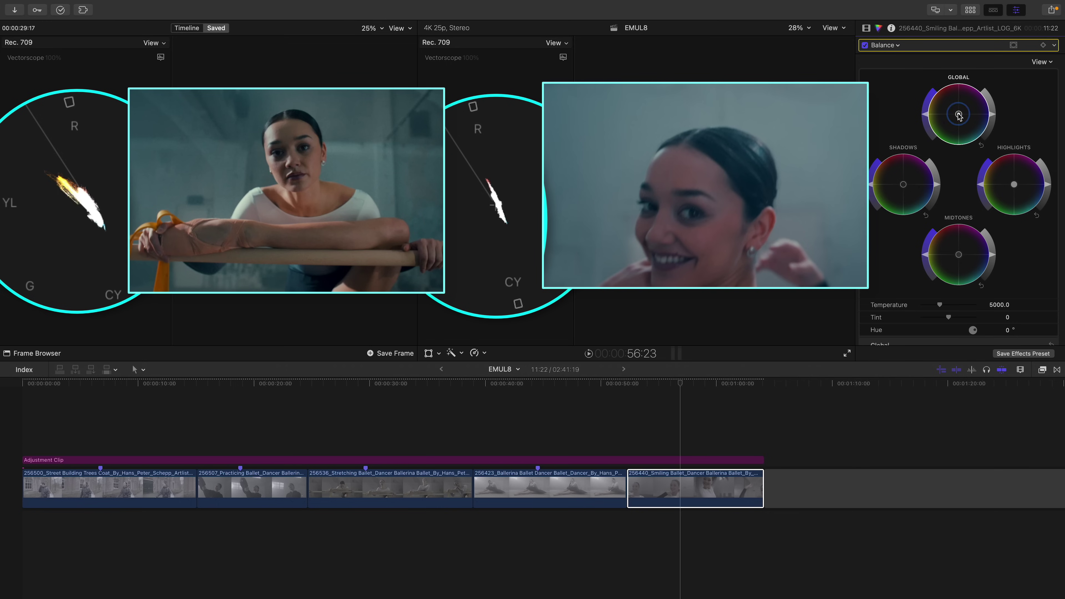
pyautogui.moveTo(959, 116); pyautogui.dragTo(959, 115)
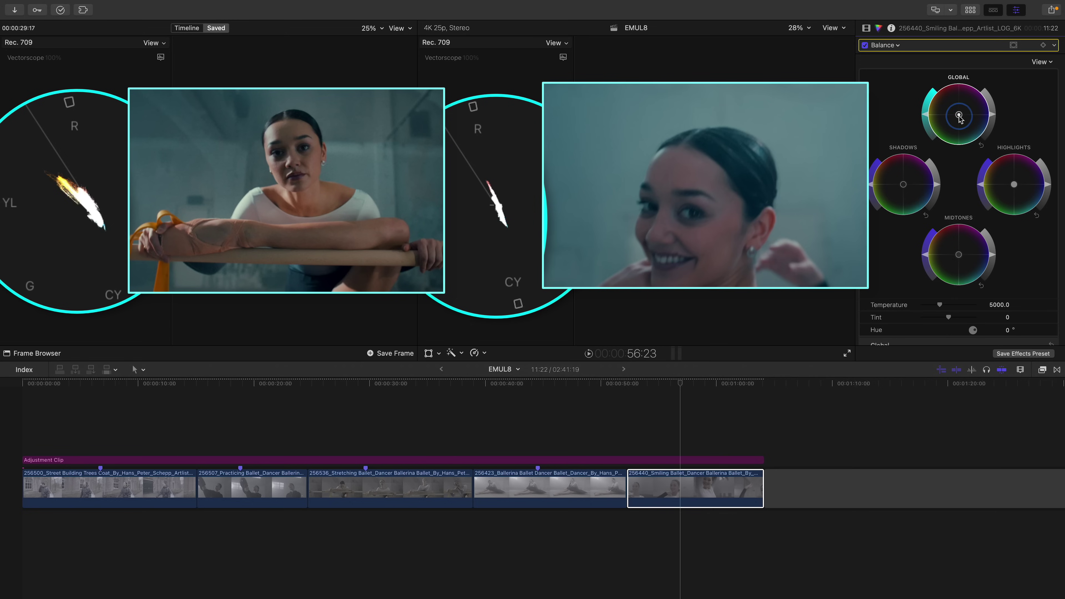
pyautogui.moveTo(961, 119); pyautogui.dragTo(960, 118)
pyautogui.click(648, 476)
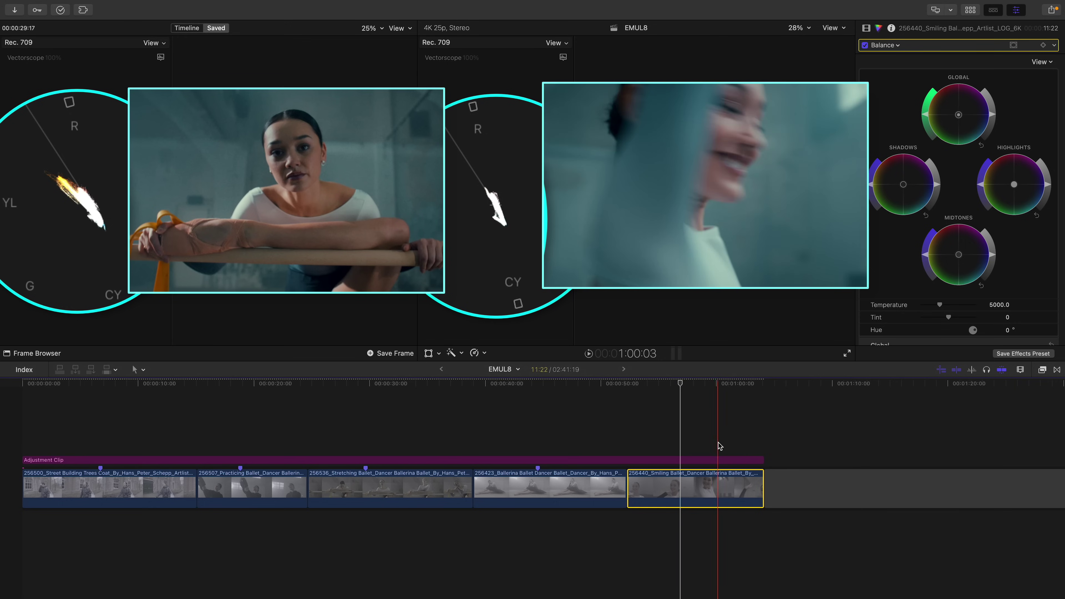
pyautogui.click(645, 385)
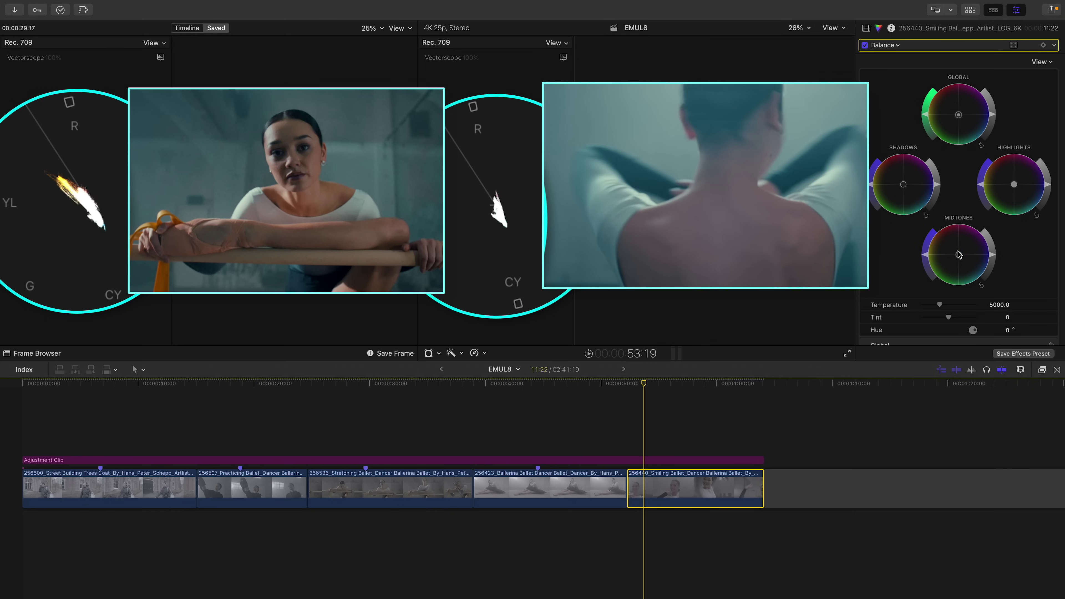
pyautogui.moveTo(961, 258); pyautogui.dragTo(953, 252)
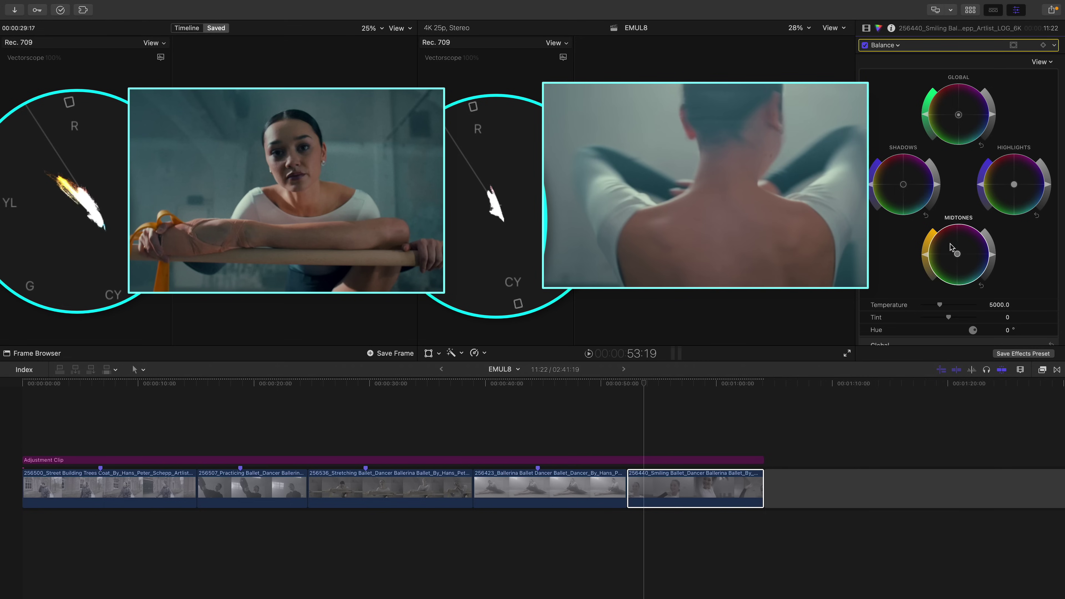
pyautogui.moveTo(960, 256); pyautogui.dragTo(960, 259)
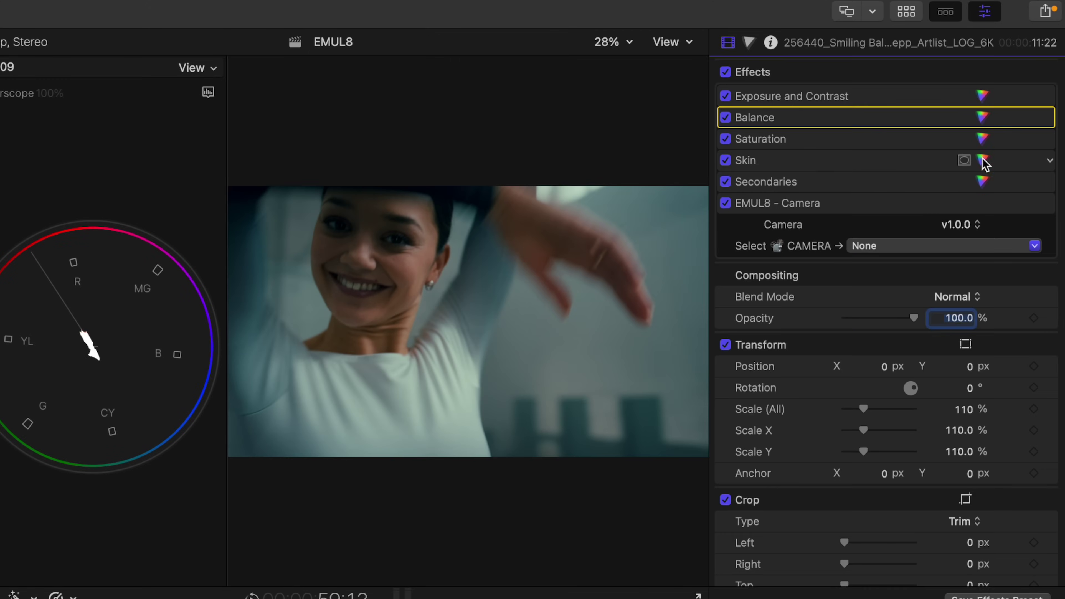
# Step: Sample the dancer's face with the Skin HUE vs SAT eyedropper and pull that hue's saturation down
pyautogui.click(980, 159)
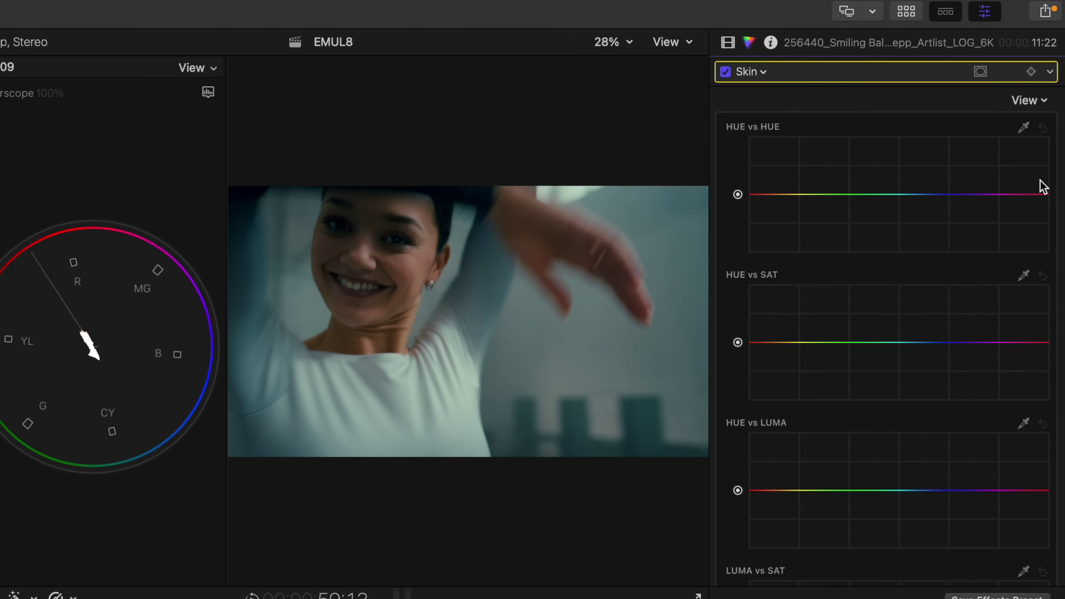
pyautogui.click(1023, 275)
pyautogui.click(409, 275)
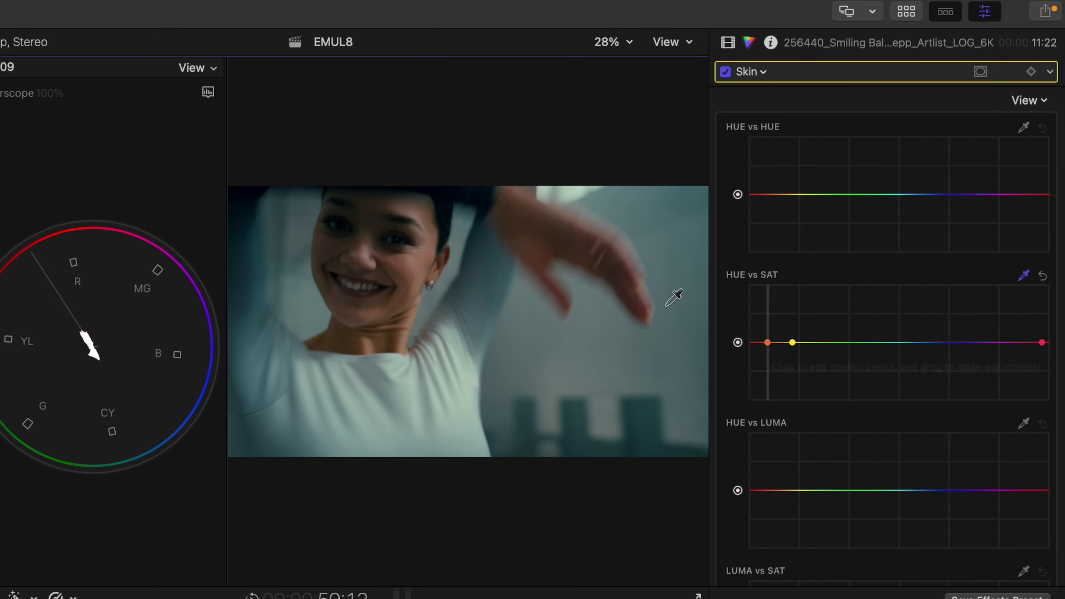
pyautogui.moveTo(769, 342); pyautogui.dragTo(768, 348)
pyautogui.press('space')
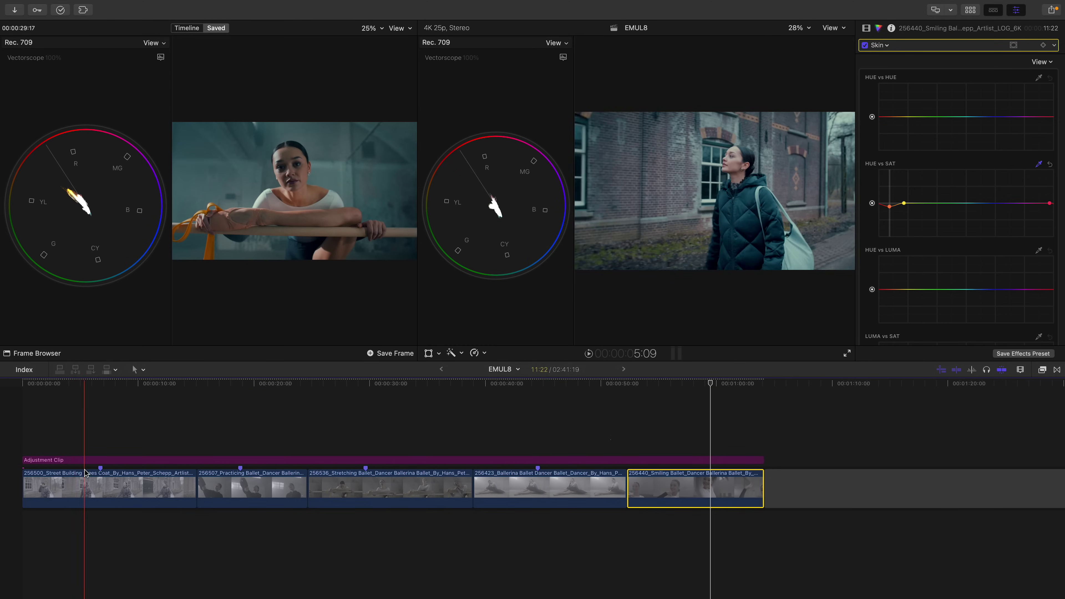
pyautogui.click(97, 481)
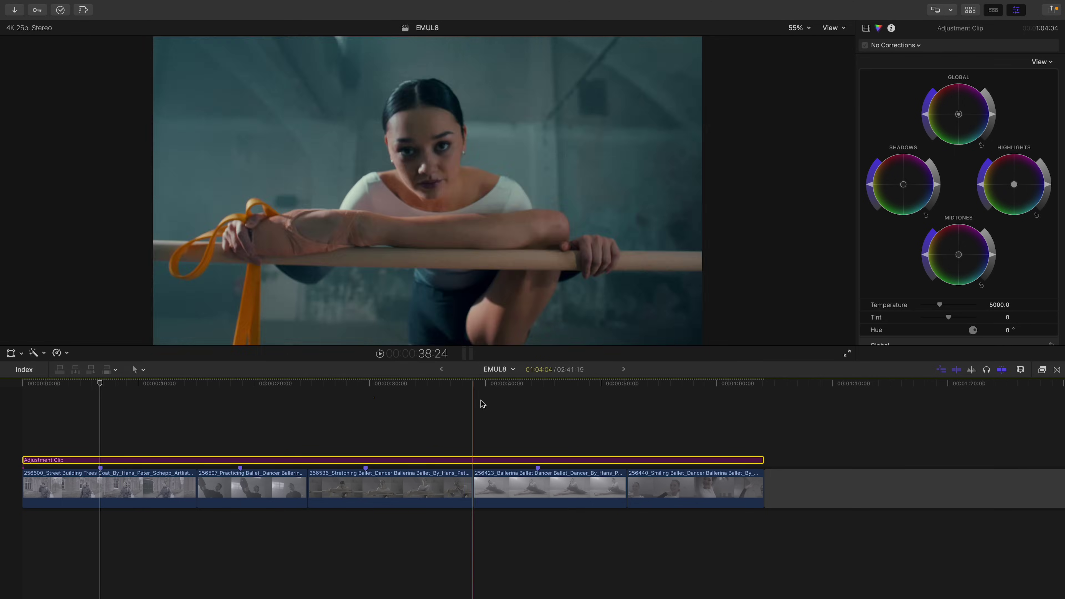
# Step: Turn the adjustment clip into an audition holding 'Adjustment Clip - copy 1'
pyautogui.click(539, 384)
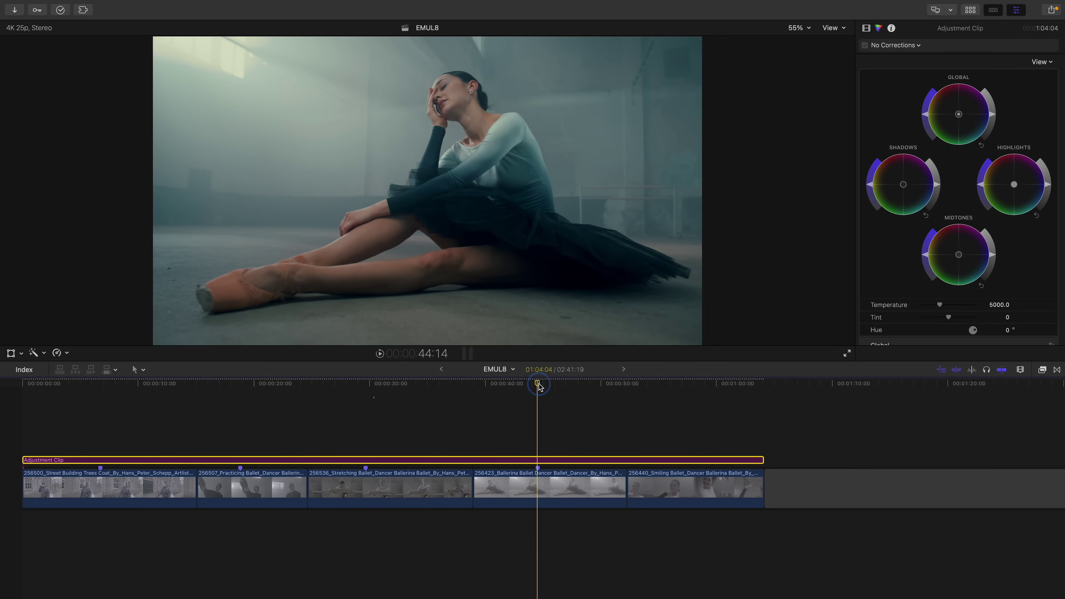
pyautogui.click(867, 28)
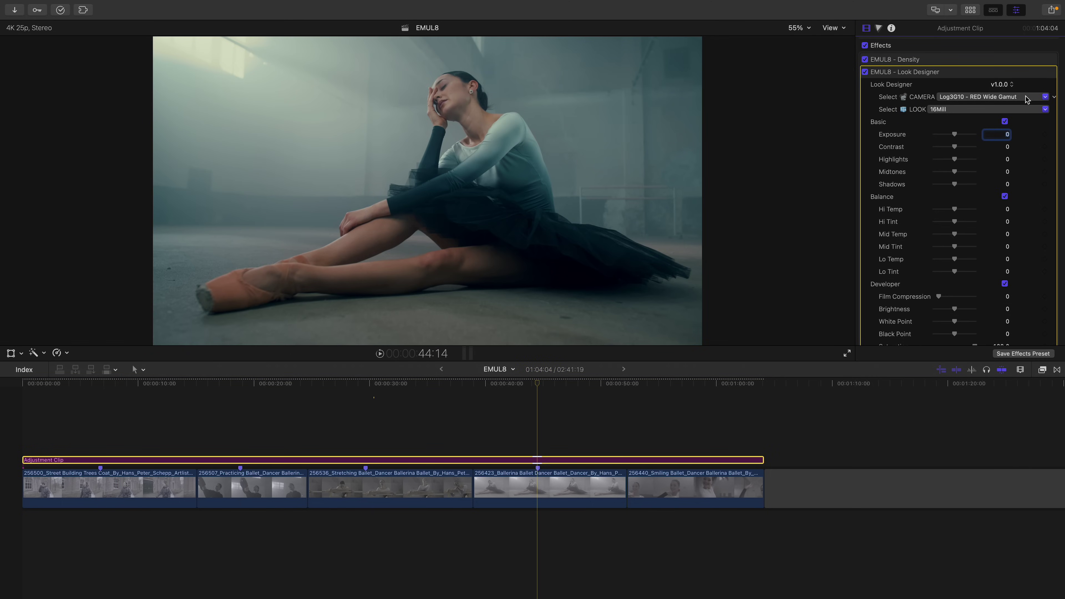
pyautogui.hotkey('alt', 'y')
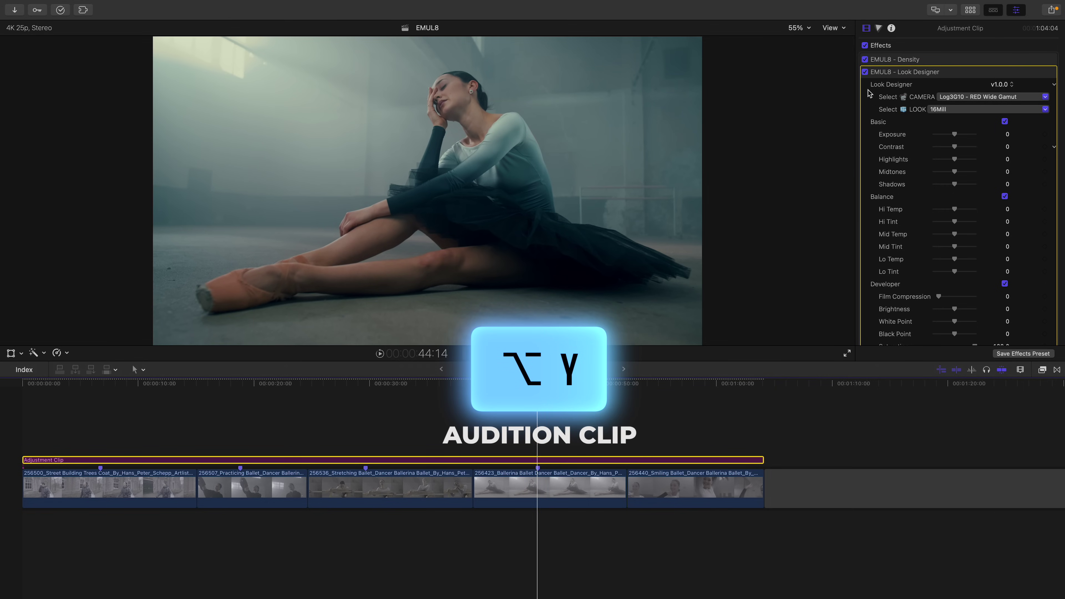
pyautogui.click(1042, 370)
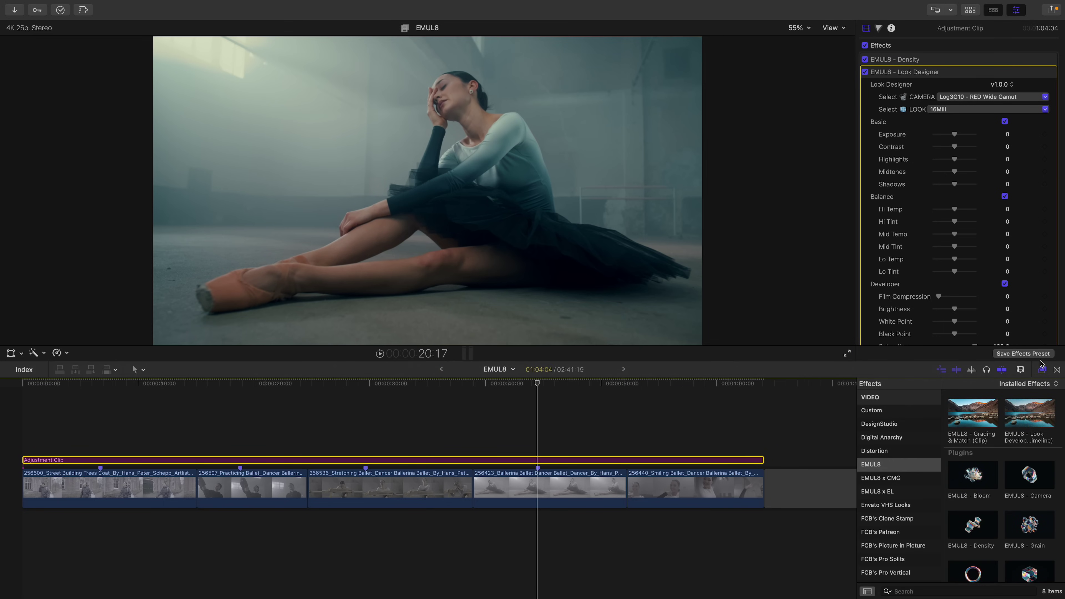
pyautogui.click(1042, 369)
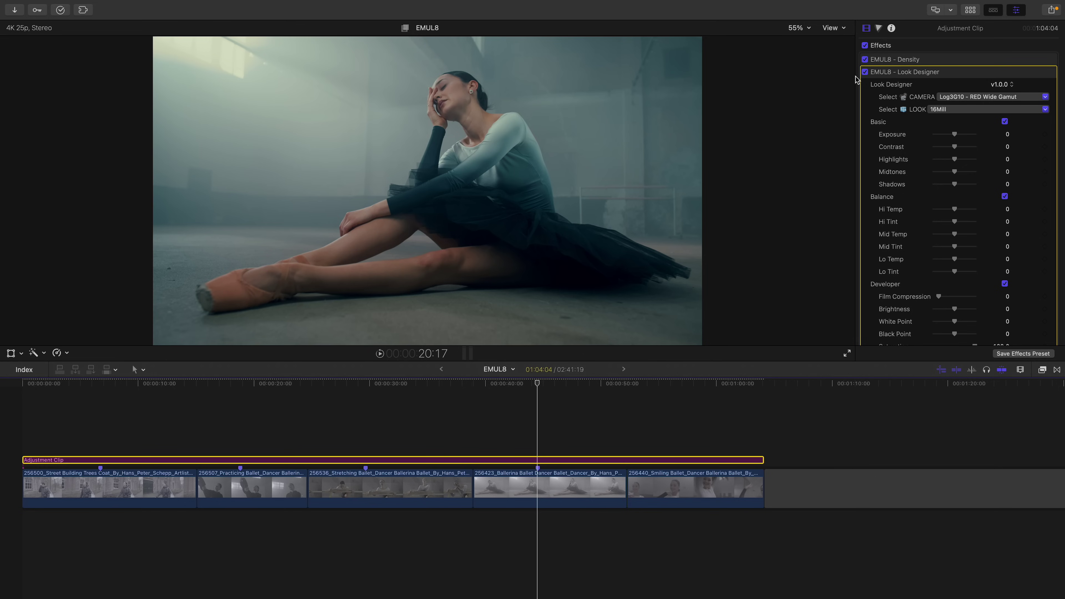
pyautogui.press('super+x')
pyautogui.press('super+v')
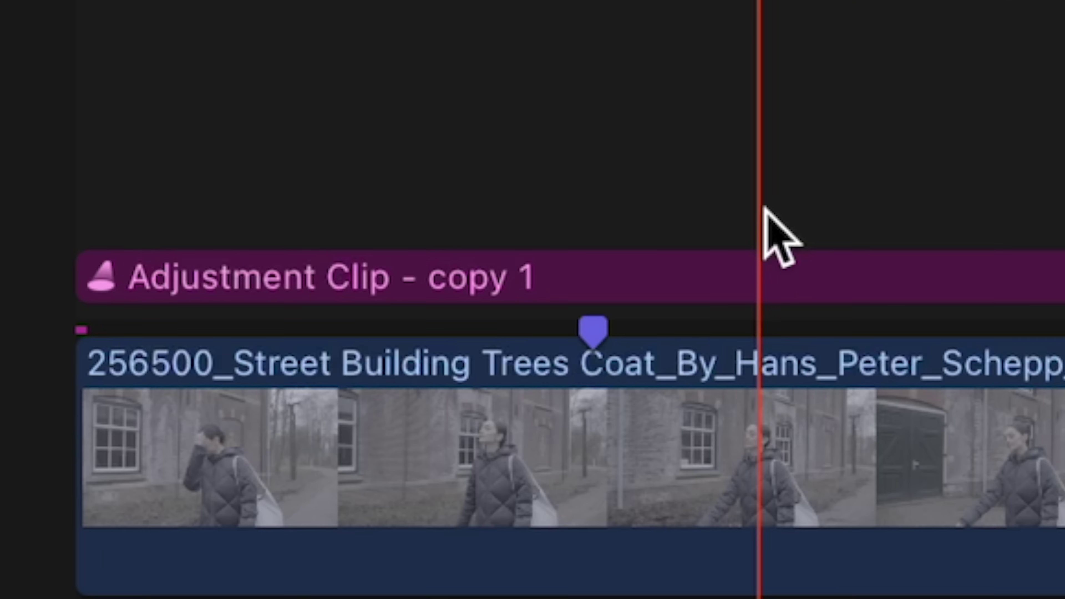
# Step: Give the audition copy of the adjustment clip the Centuria film look
pyautogui.click(139, 277)
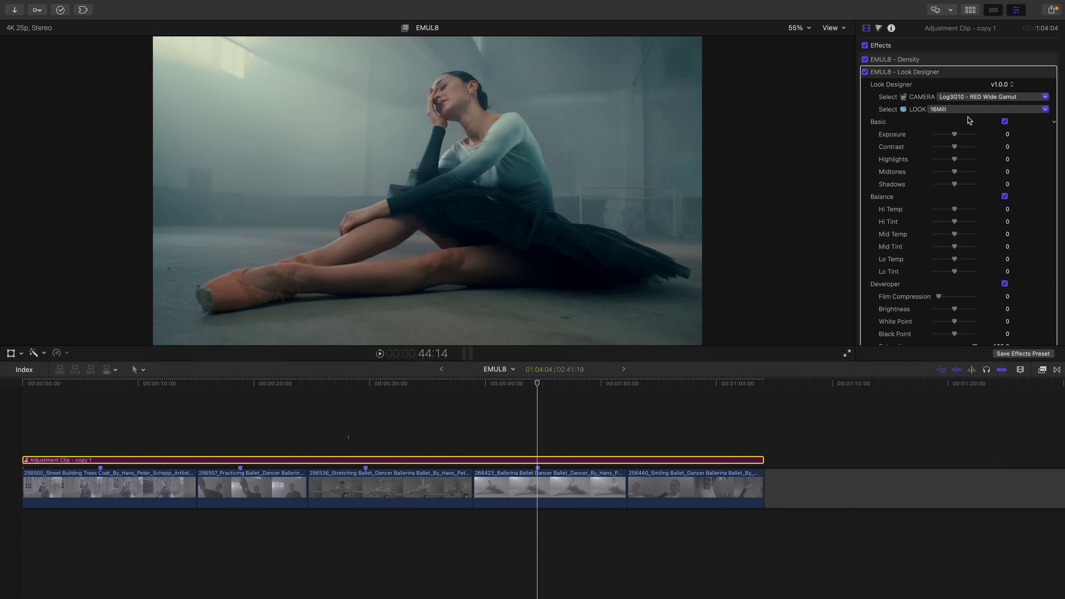
pyautogui.click(964, 110)
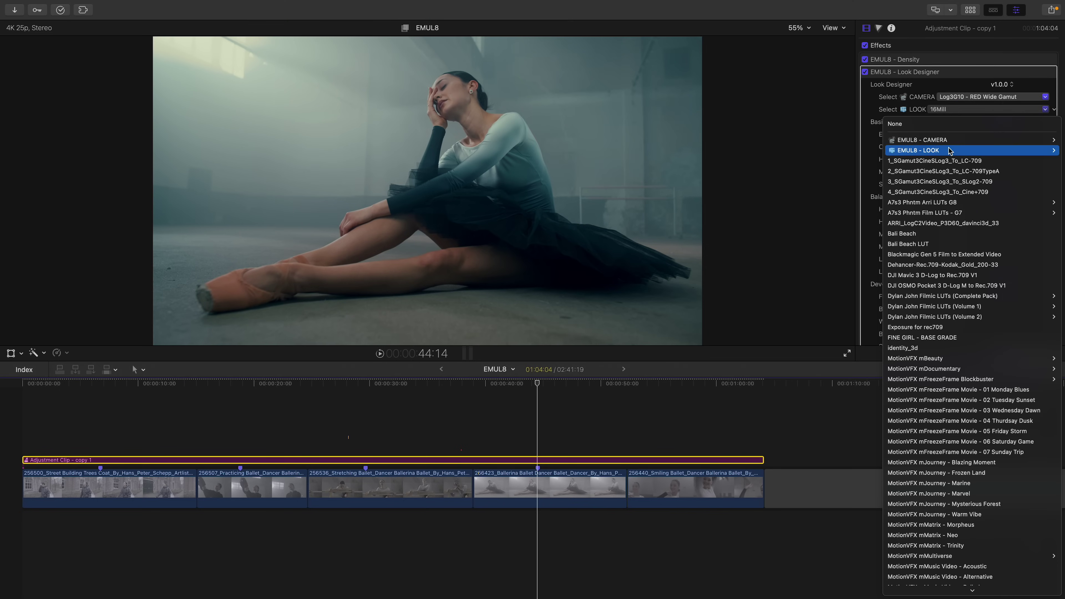
pyautogui.moveTo(918, 151)
pyautogui.moveTo(839, 151)
pyautogui.click(906, 161)
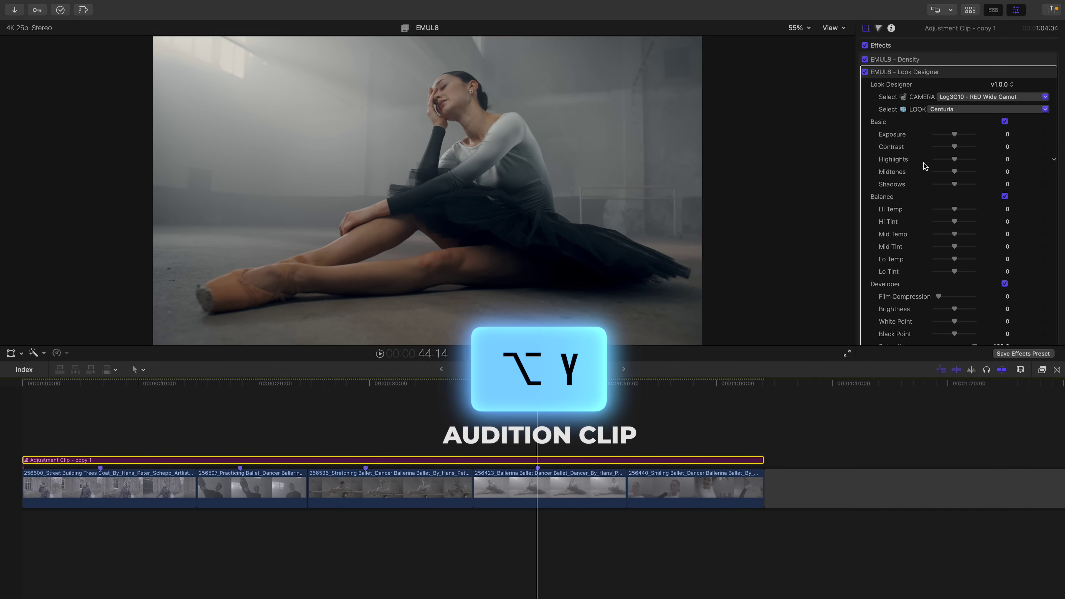
# Step: Add another audition copy and apply the CMG 2016, then Vision Cooled look
pyautogui.hotkey('alt', 'y')
pyautogui.click(990, 109)
pyautogui.moveTo(918, 150)
pyautogui.moveTo(839, 151)
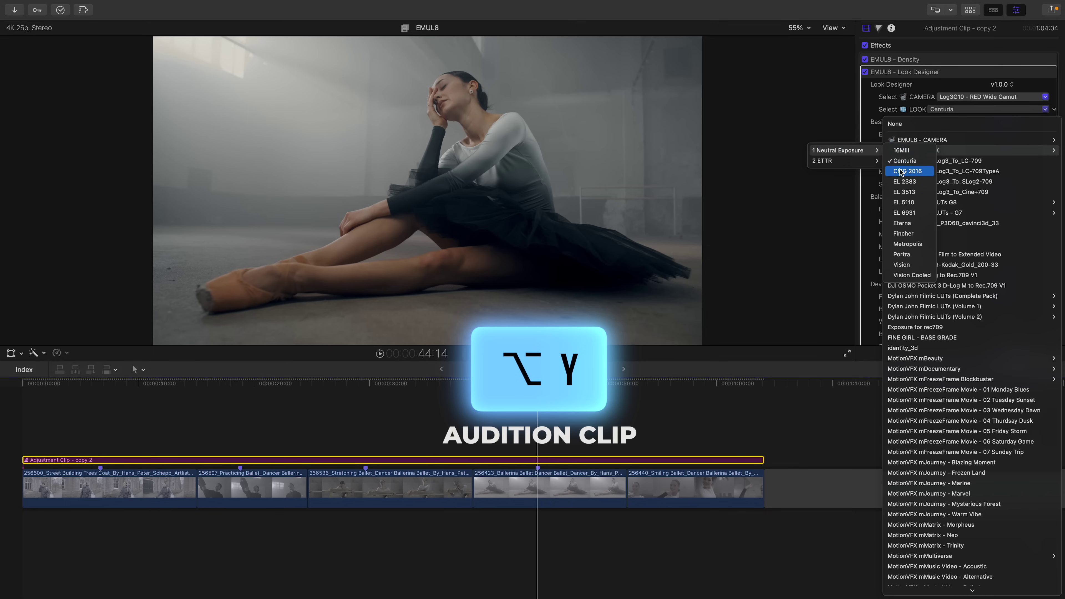
pyautogui.click(901, 172)
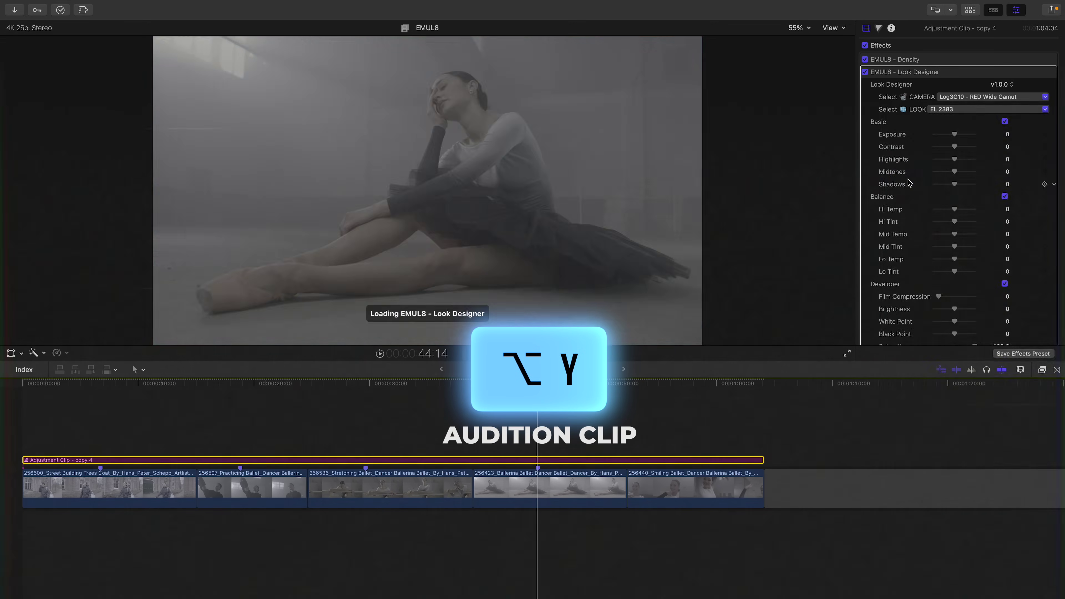
pyautogui.click(911, 275)
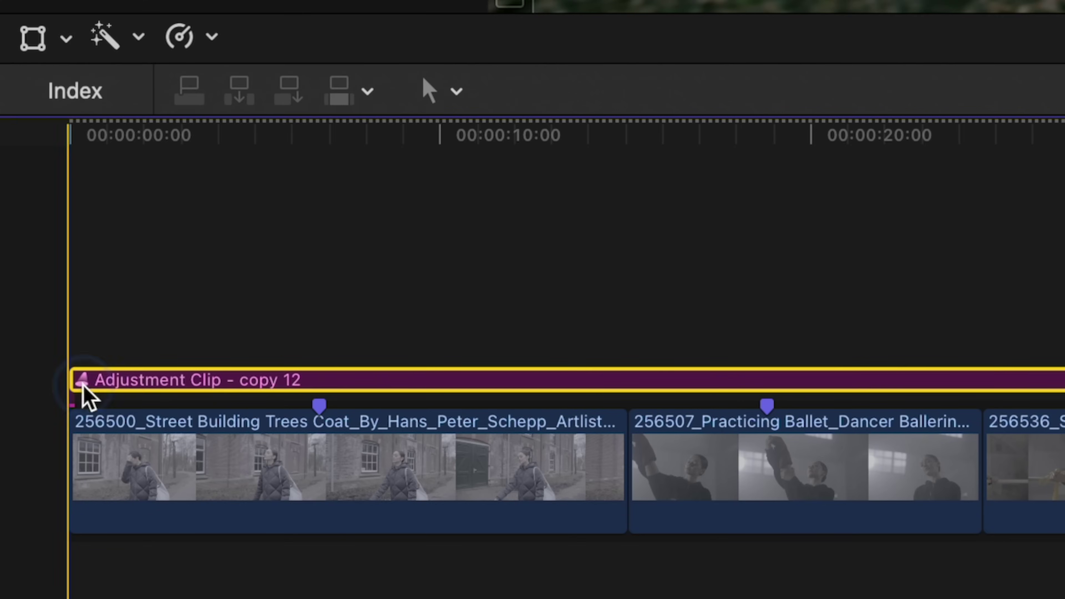
# Step: Preview audition picks, accept one, then cycle back to the original 16Mill adjustment clip
pyautogui.click(83, 384)
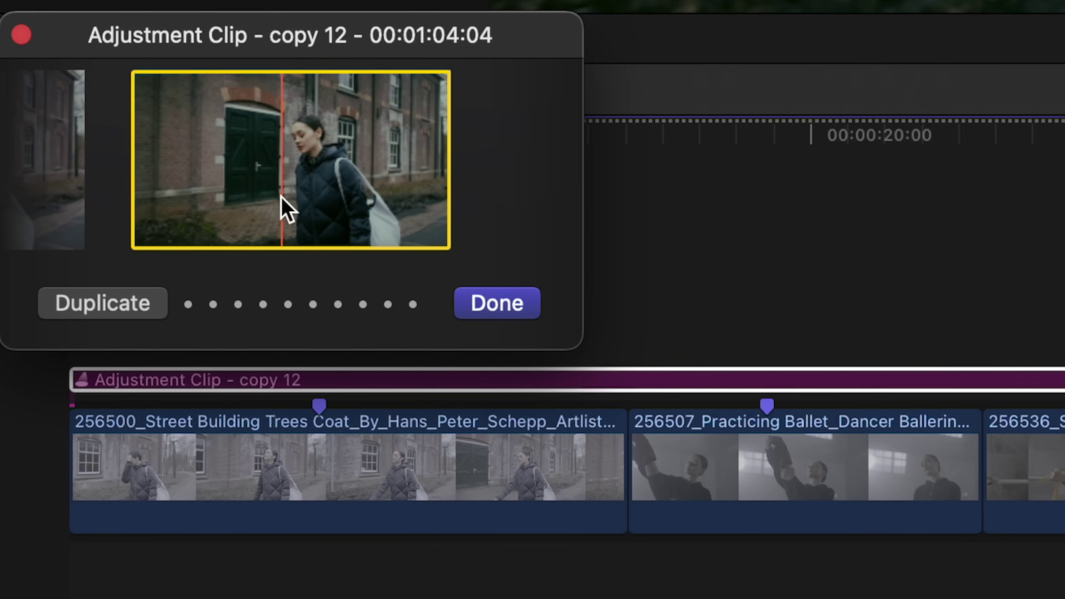
pyautogui.press('Left')
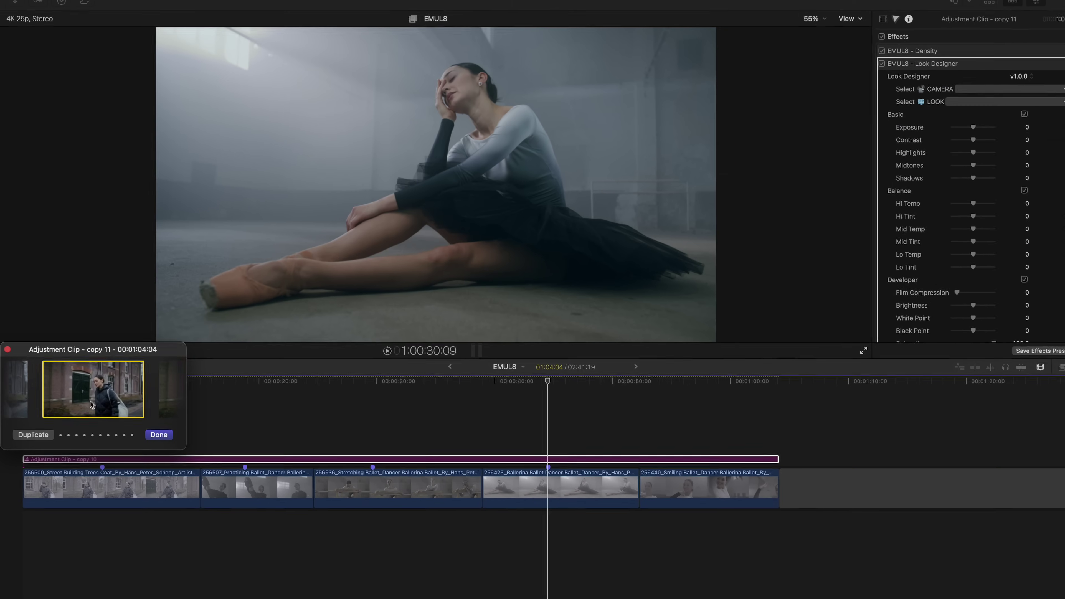
pyautogui.press('Left')
pyautogui.press('Left')
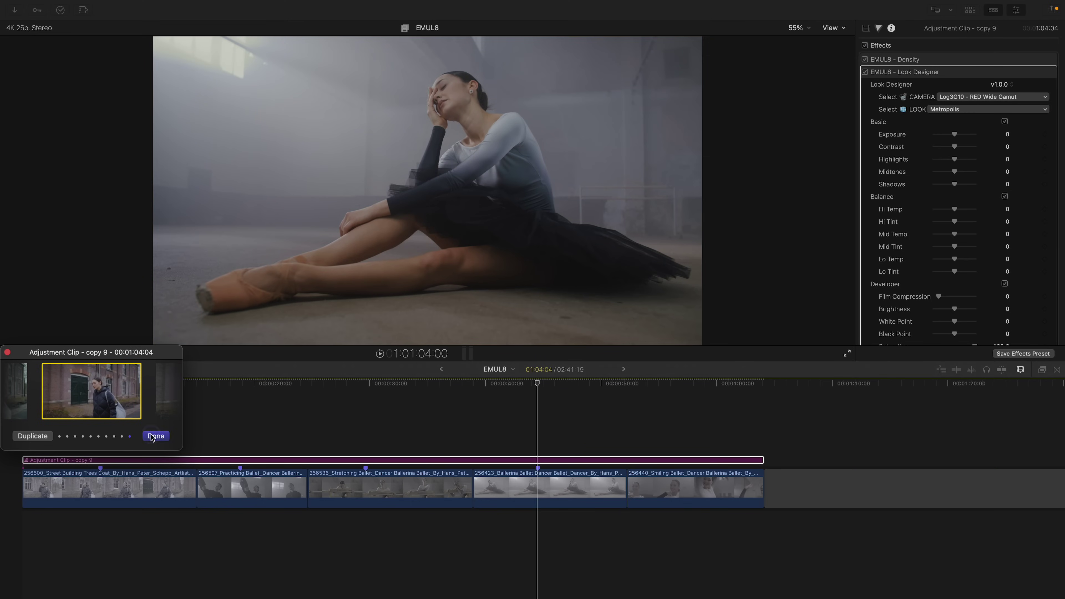
pyautogui.click(152, 437)
pyautogui.hotkey('ctrl', 'alt', 'Right')
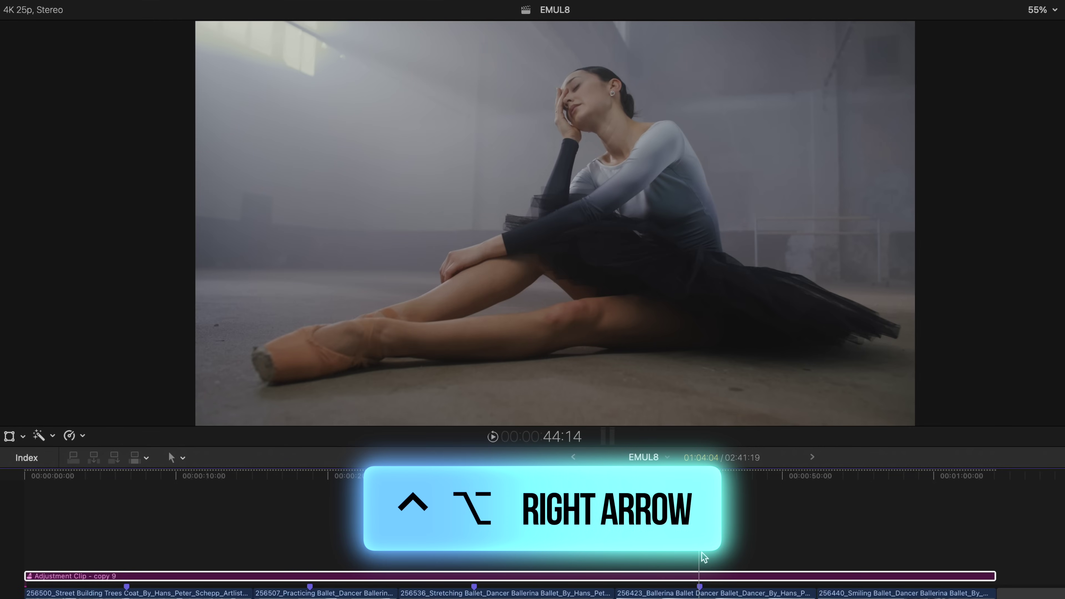
pyautogui.hotkey('ctrl', 'alt', 'Right')
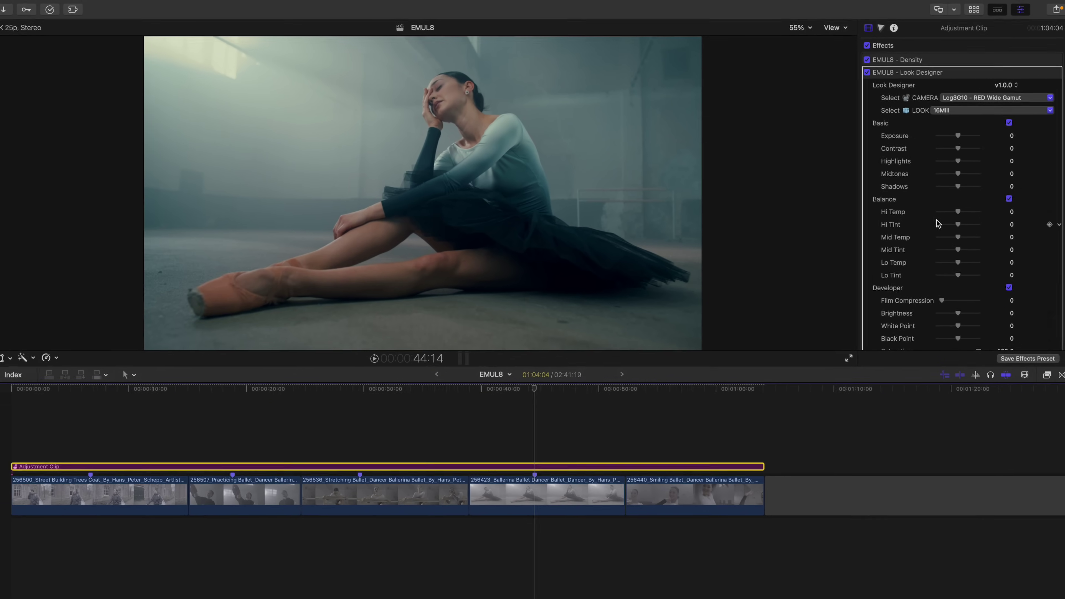
pyautogui.click(1042, 59)
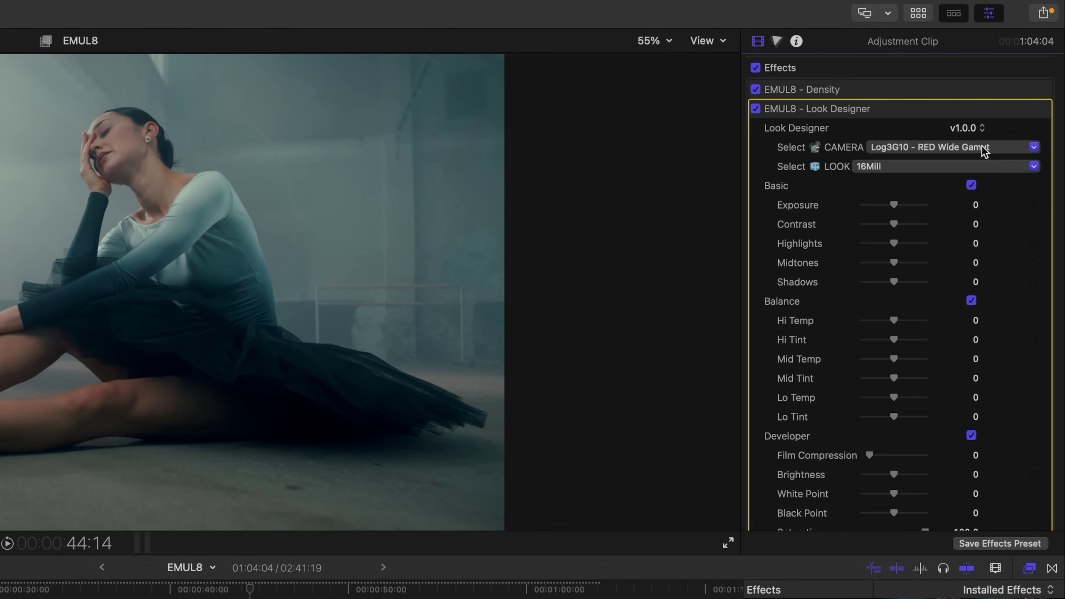
pyautogui.scroll(-3, 906, 354)
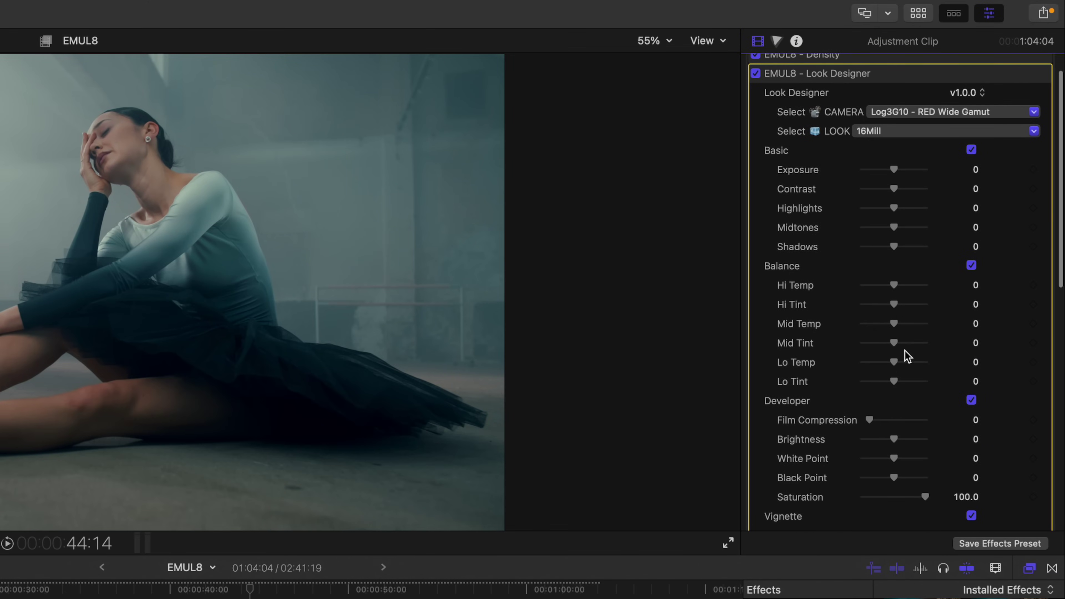
pyautogui.moveTo(894, 169); pyautogui.dragTo(896, 193)
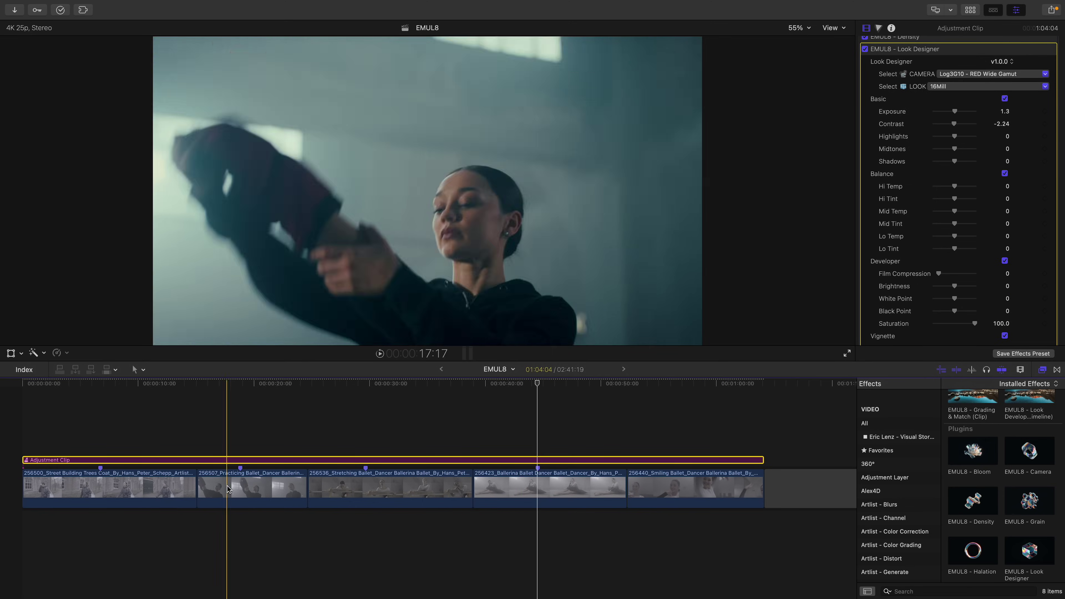
pyautogui.scroll(2, 968, 211)
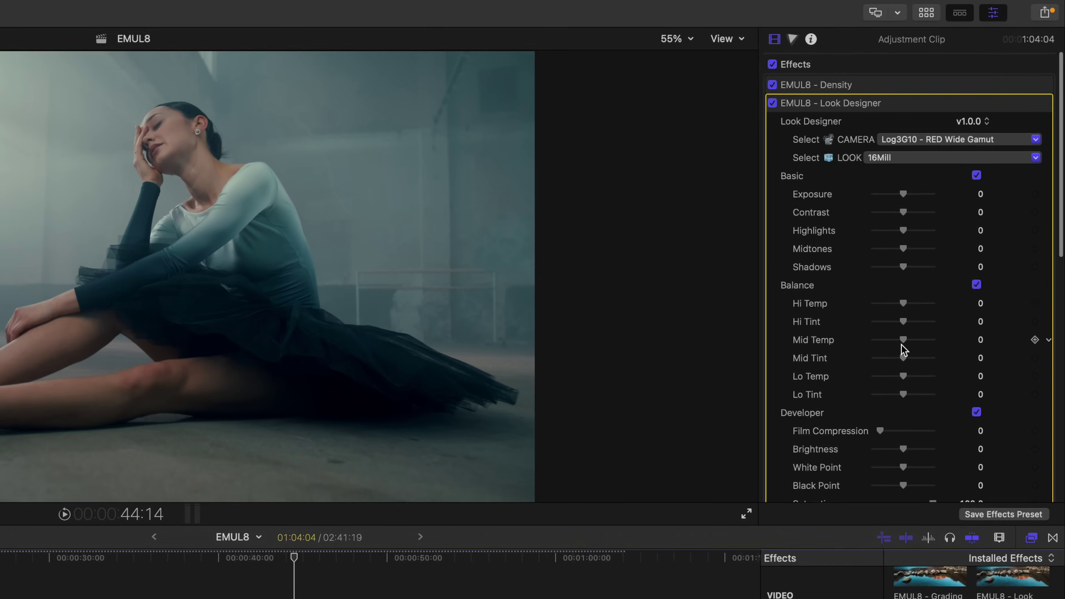
pyautogui.scroll(-2, 952, 252)
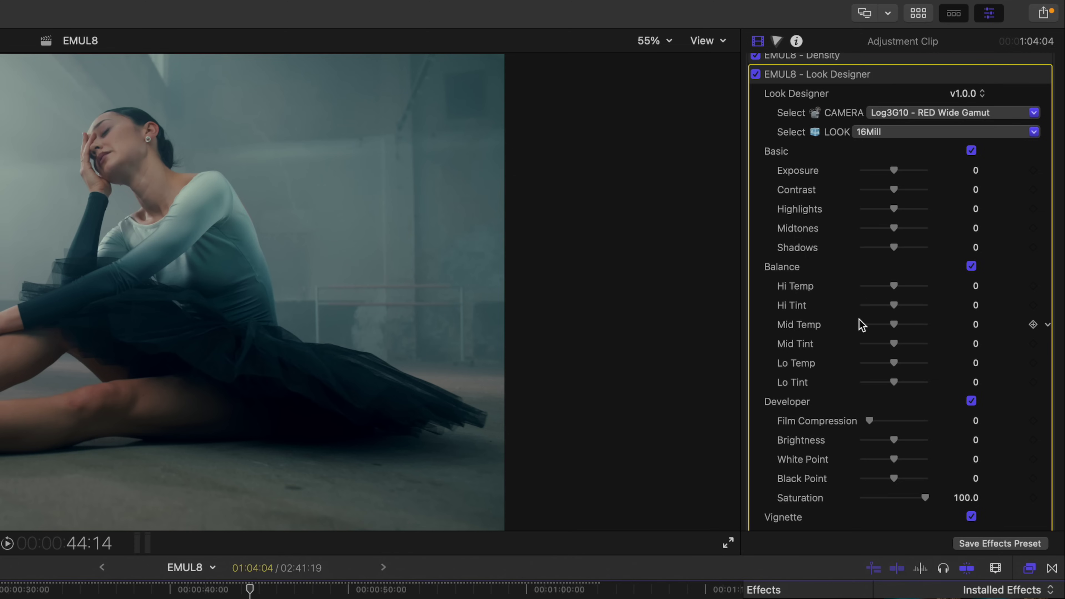
pyautogui.scroll(-2, 861, 324)
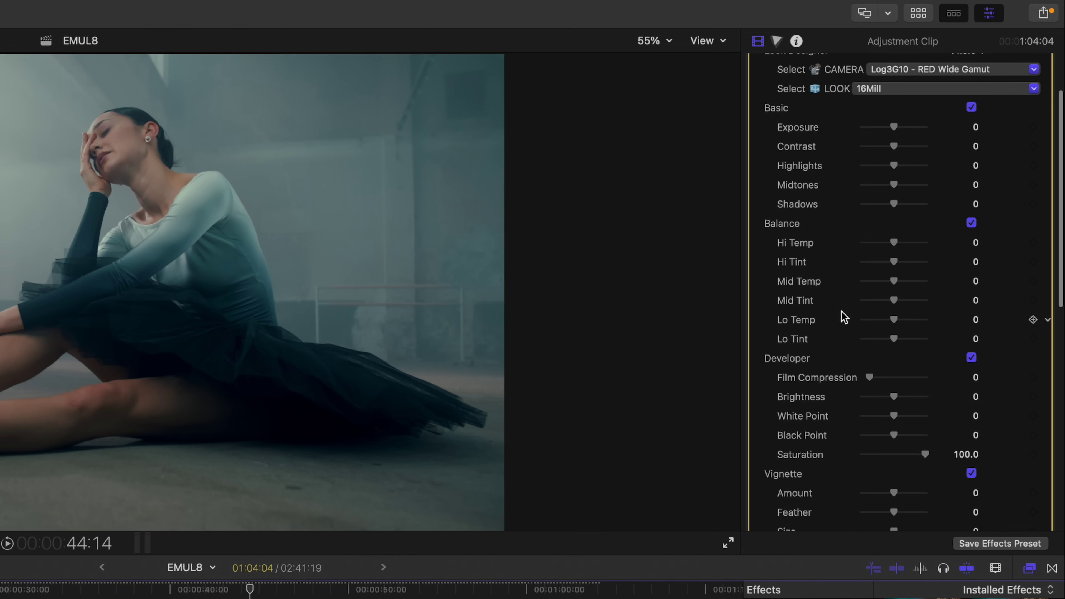
pyautogui.scroll(-3, 842, 310)
pyautogui.scroll(-1, 843, 285)
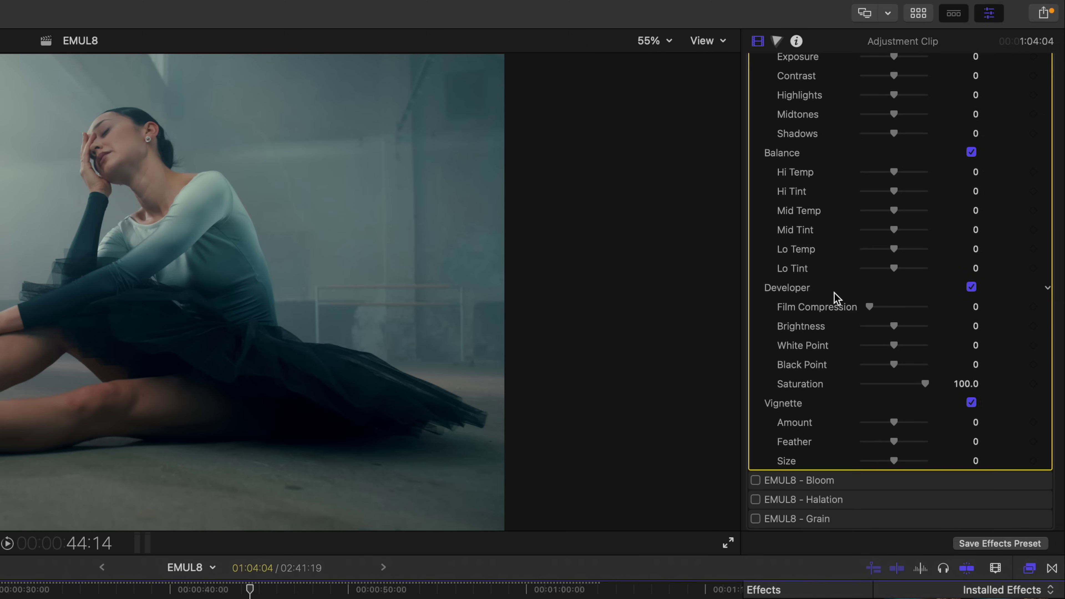
pyautogui.scroll(-4, 837, 298)
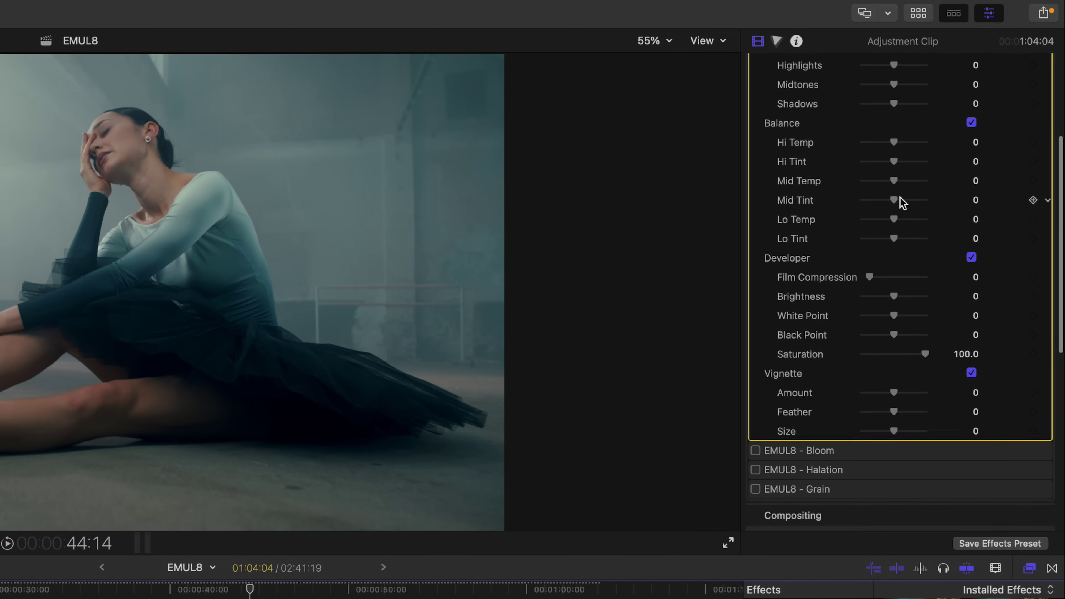
pyautogui.scroll(-1, 864, 263)
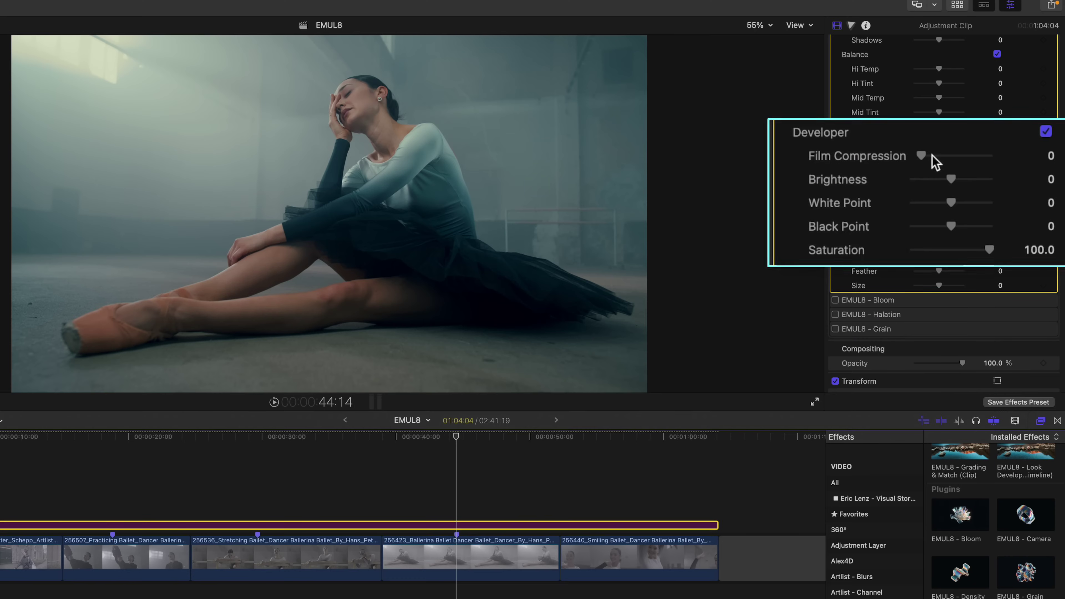
# Step: In Look Designer's Developer section, drag Film Compression to 93.3, Brightness 29.48, White Point 42.88
pyautogui.moveTo(934, 161); pyautogui.dragTo(990, 156)
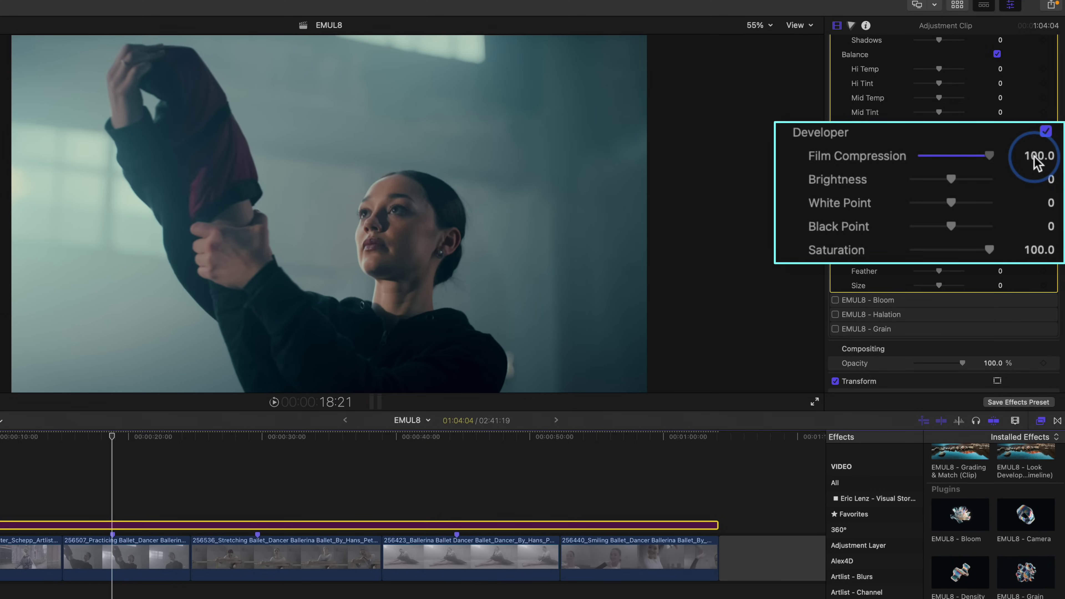
pyautogui.moveTo(989, 156); pyautogui.dragTo(959, 157)
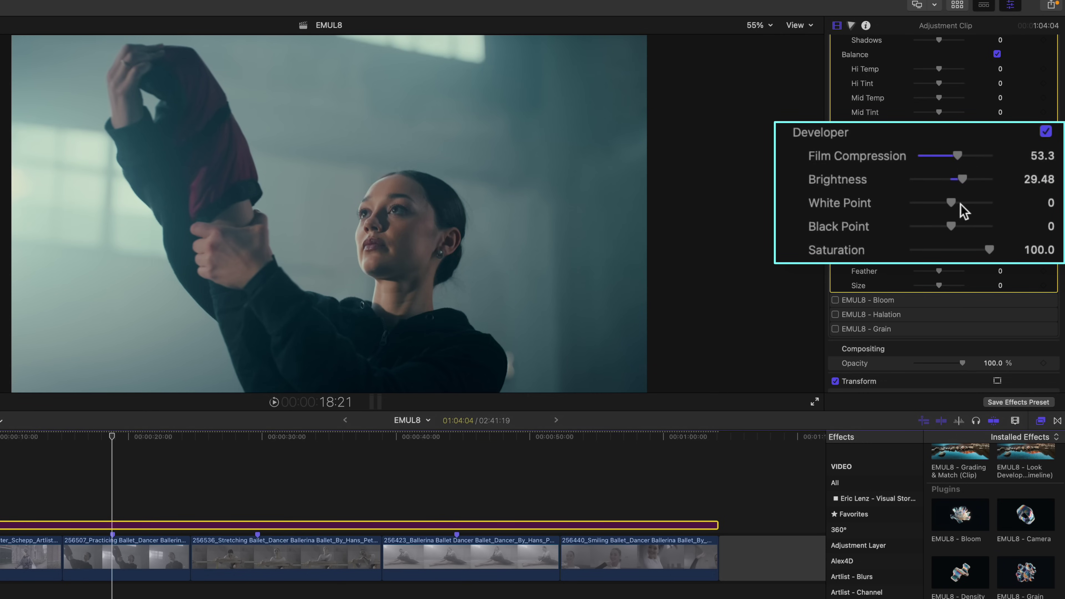
pyautogui.moveTo(952, 203)
pyautogui.mouseDown()
pyautogui.moveTo(981, 202)
pyautogui.moveTo(968, 203)
pyautogui.mouseUp()
pyautogui.moveTo(959, 156); pyautogui.dragTo(987, 157)
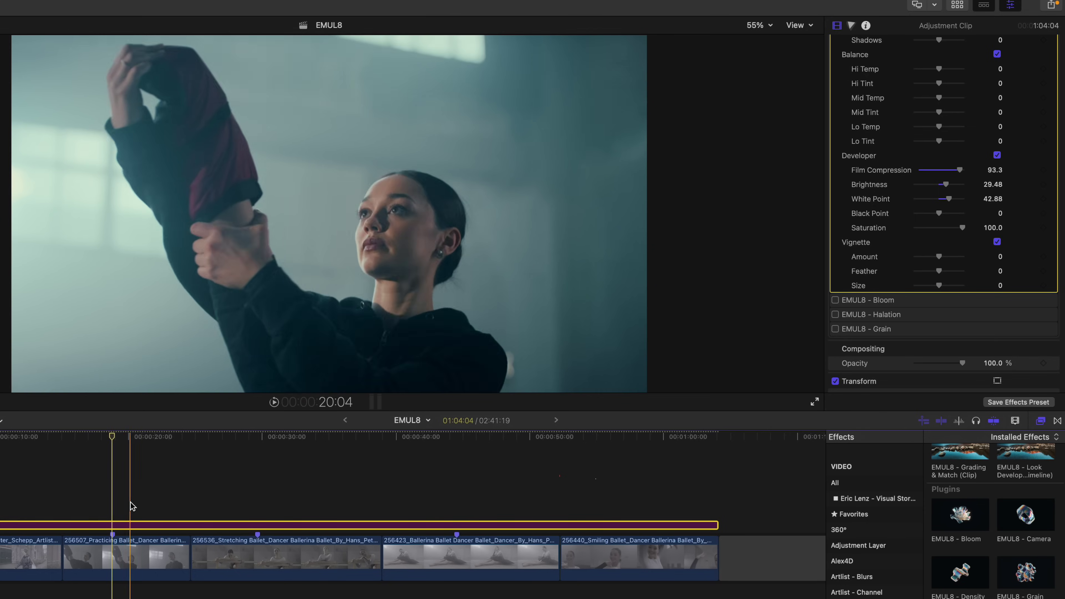
pyautogui.scroll(-2, 916, 249)
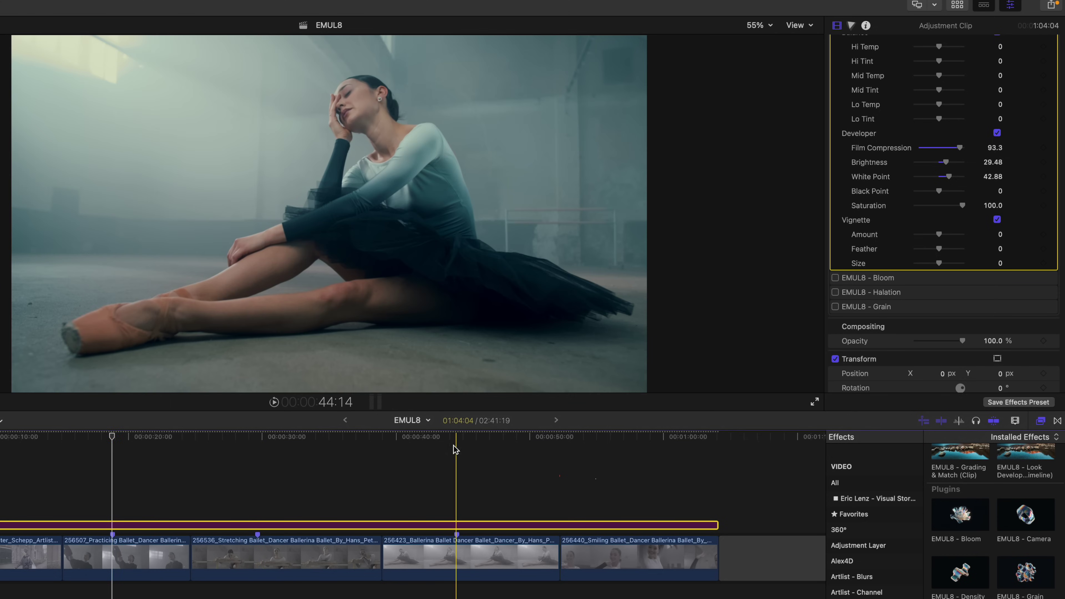
# Step: On the seated ballerina shot, compare the vignette on/off, then set Amount 65.82 and Feather -2.8
pyautogui.click(455, 448)
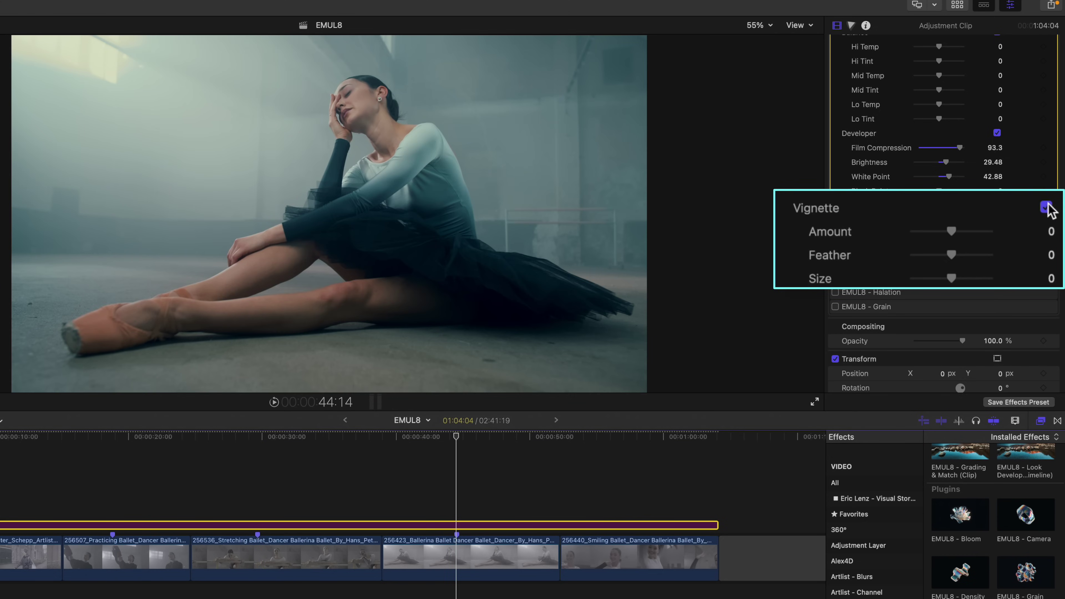
pyautogui.click(1045, 207)
pyautogui.click(1045, 208)
pyautogui.click(1046, 207)
pyautogui.click(1046, 208)
pyautogui.moveTo(952, 231); pyautogui.dragTo(996, 234)
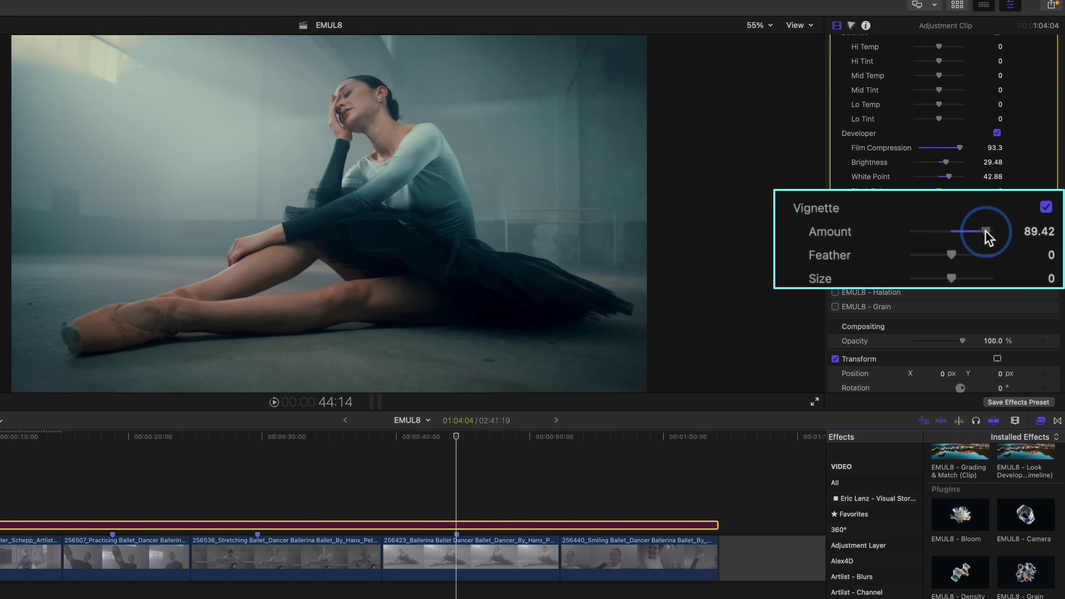
pyautogui.moveTo(975, 230); pyautogui.dragTo(935, 262)
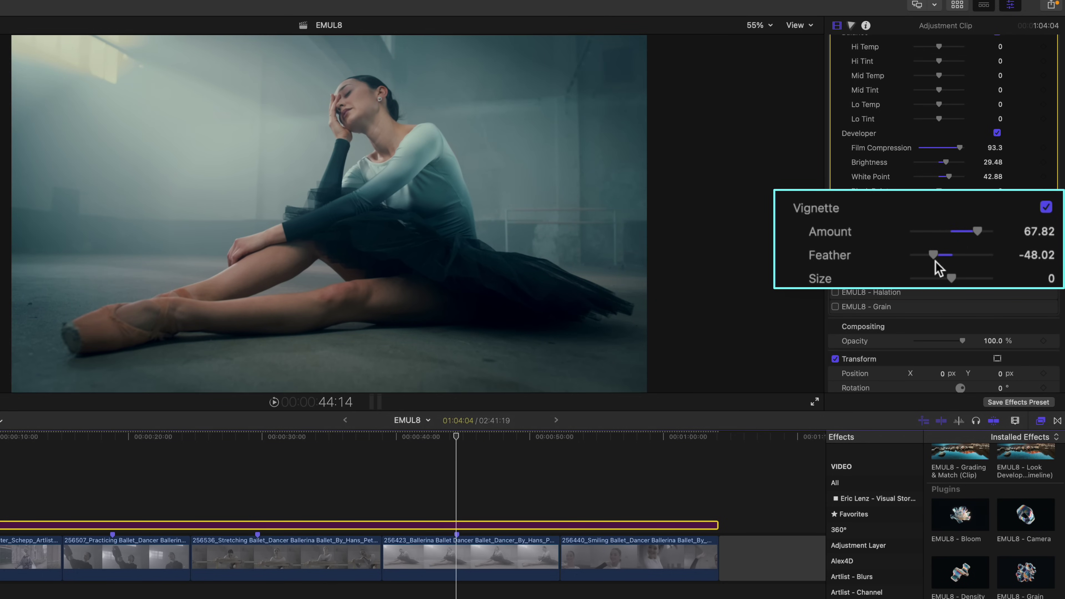
pyautogui.moveTo(983, 230)
pyautogui.mouseDown()
pyautogui.moveTo(932, 255)
pyautogui.moveTo(960, 261)
pyautogui.moveTo(951, 257)
pyautogui.moveTo(975, 237)
pyautogui.mouseUp()
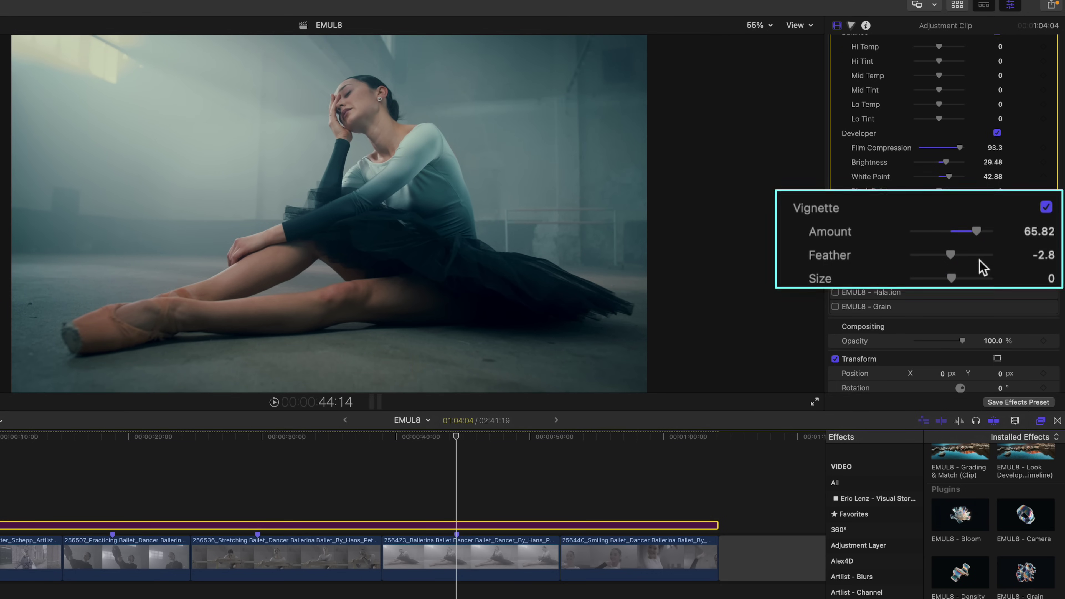
pyautogui.scroll(2, 1034, 471)
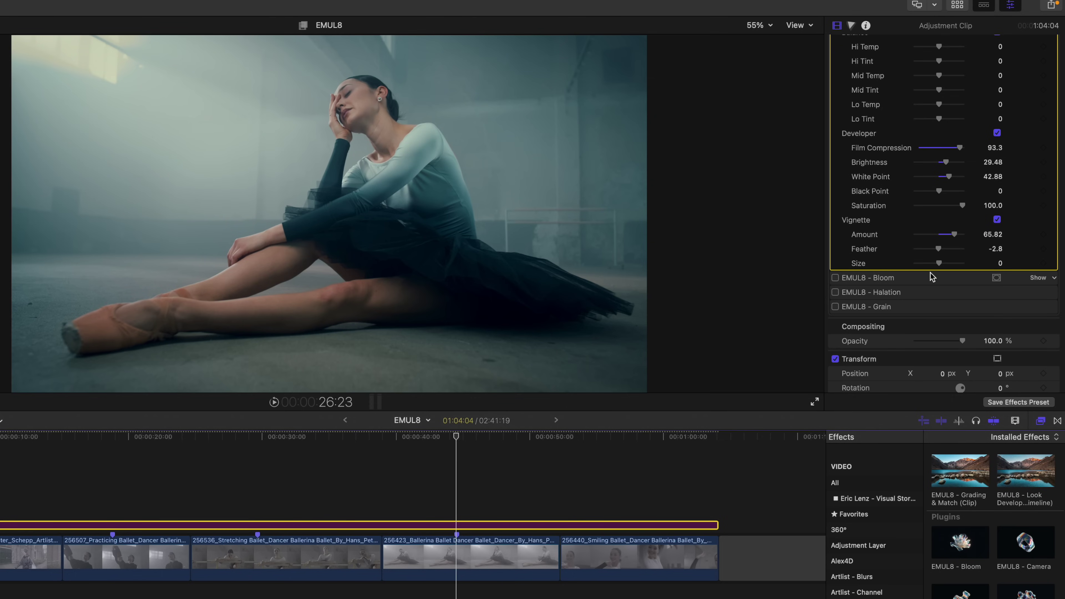
# Step: Turn on EMUL8 Bloom and show its settings, keeping Strength at 1/8, with the playhead near 18s
pyautogui.click(1039, 278)
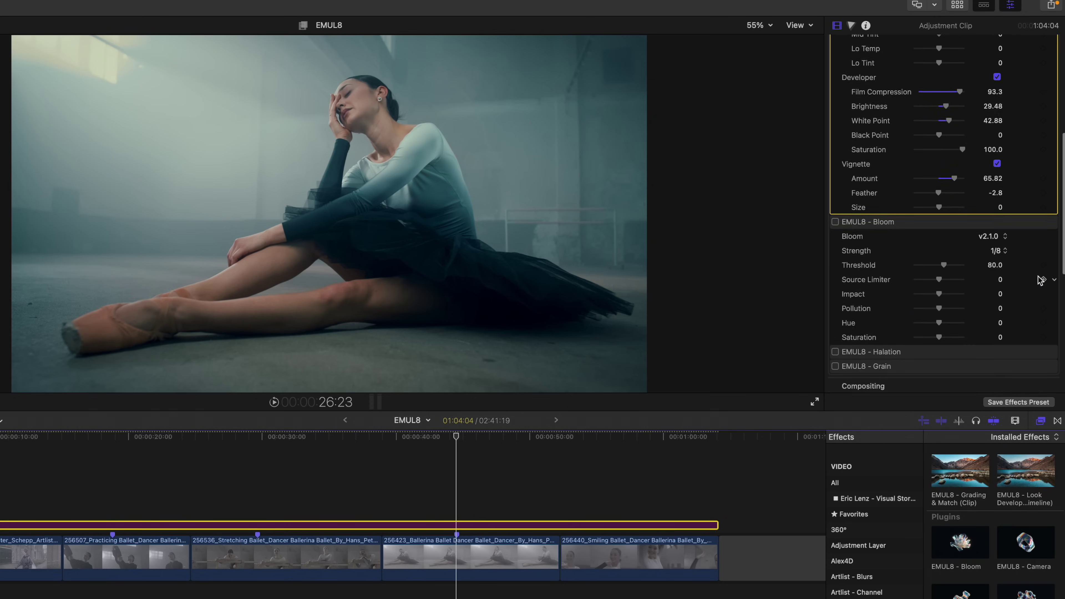
pyautogui.scroll(-3, 1040, 279)
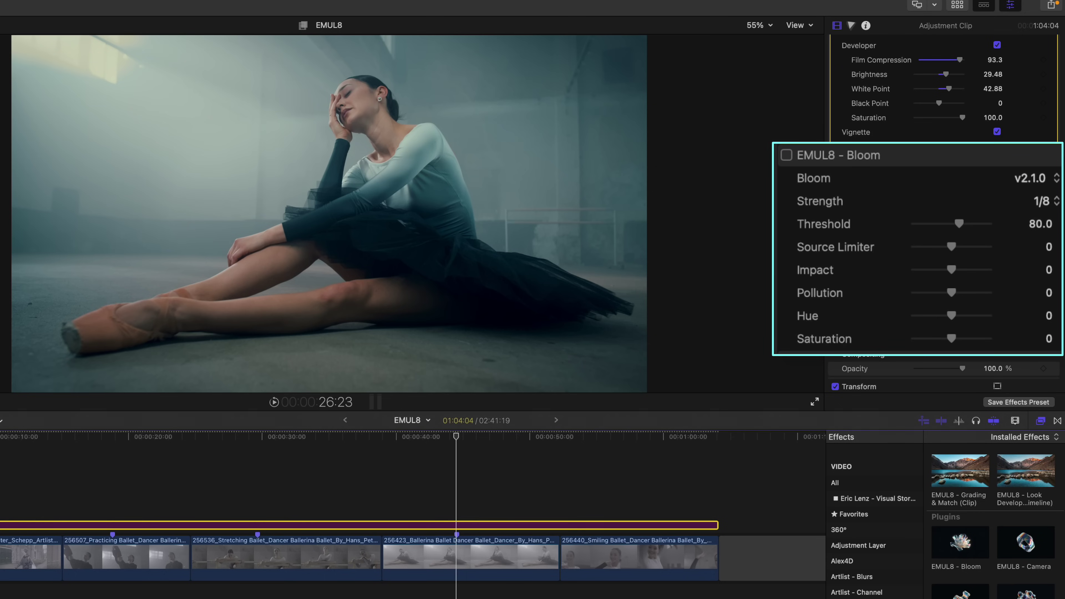
pyautogui.click(1056, 203)
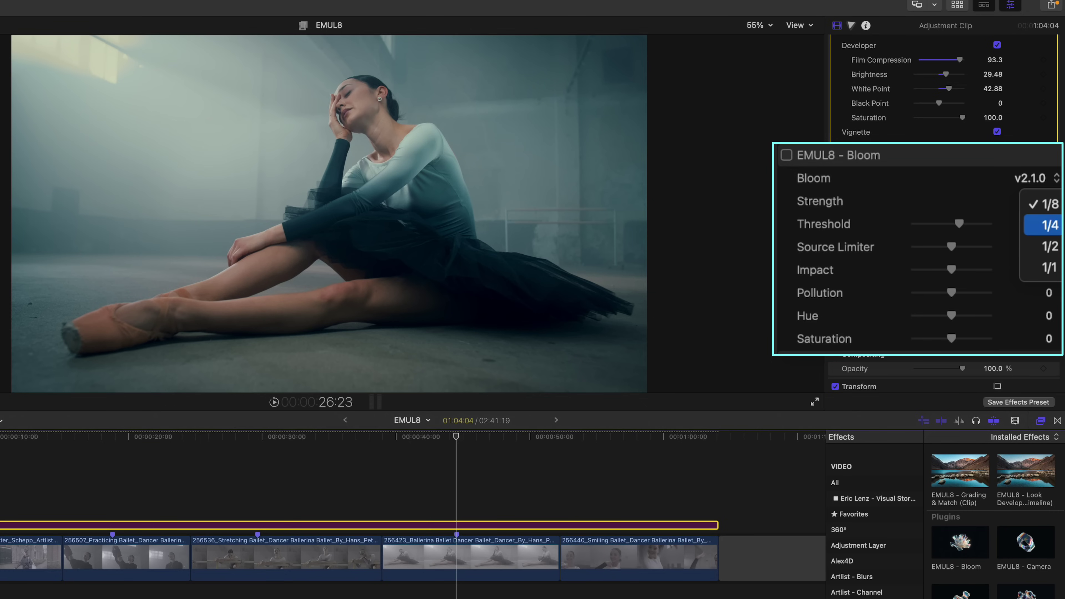
pyautogui.click(1056, 206)
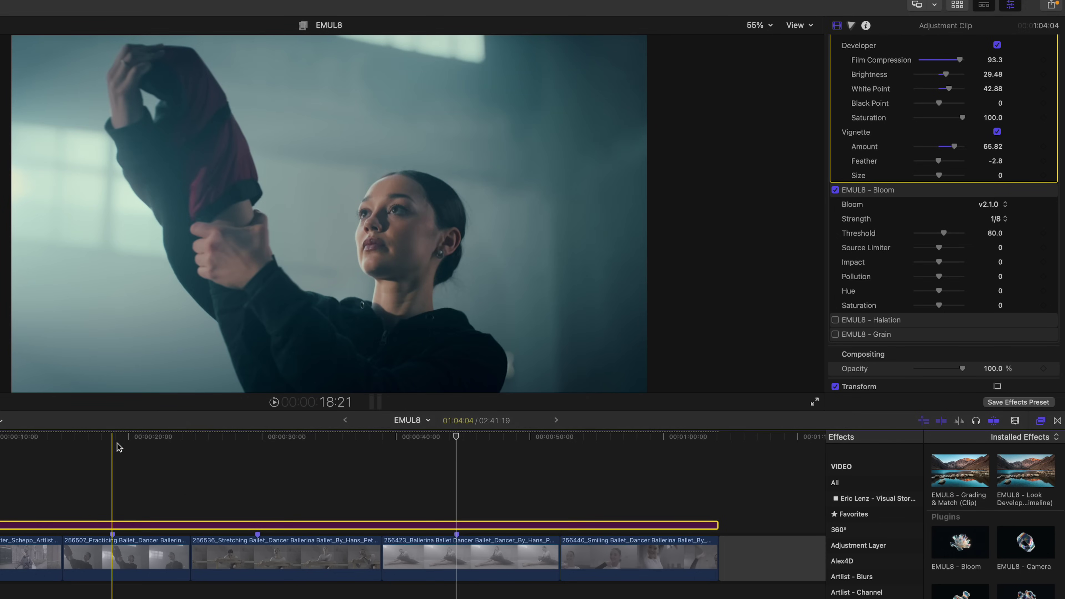
pyautogui.click(117, 445)
# Step: Change the EMUL8 Bloom Strength from 1/8 to 1/4
pyautogui.click(117, 524)
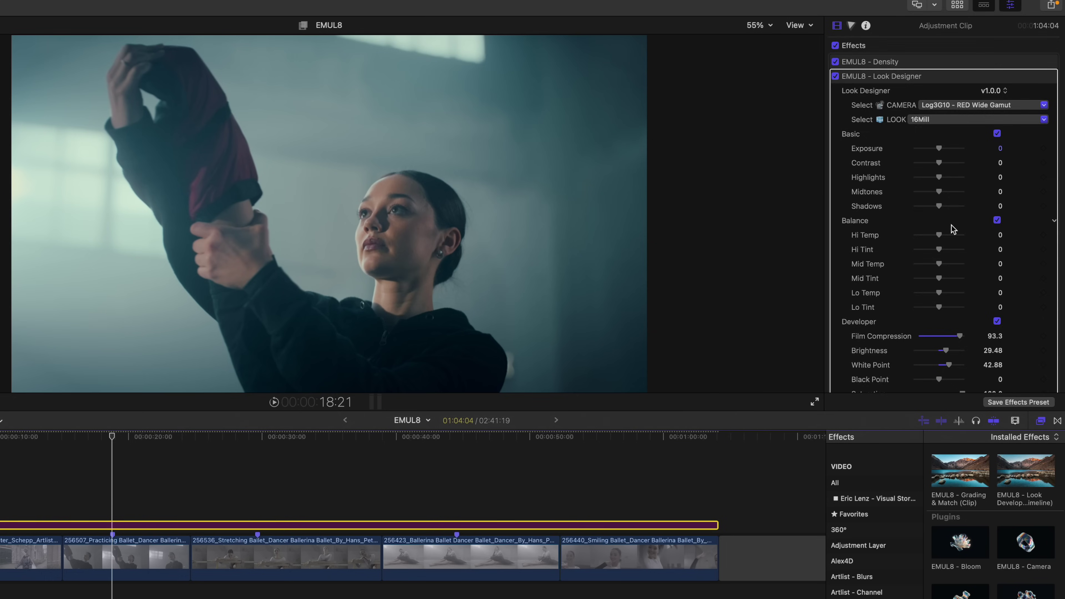
pyautogui.scroll(-10, 953, 229)
pyautogui.click(1003, 166)
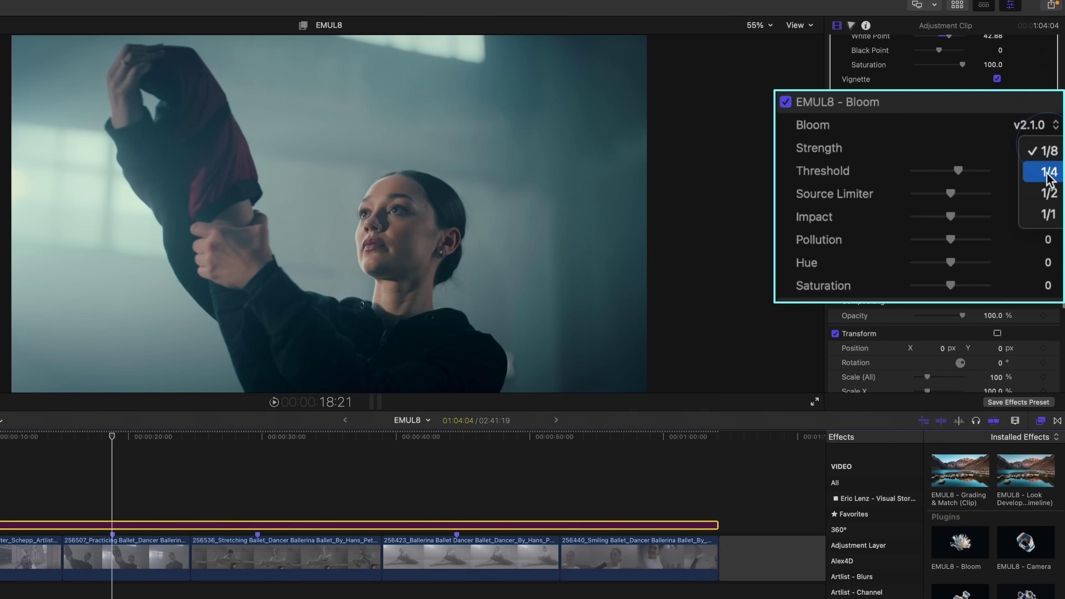
pyautogui.click(1048, 176)
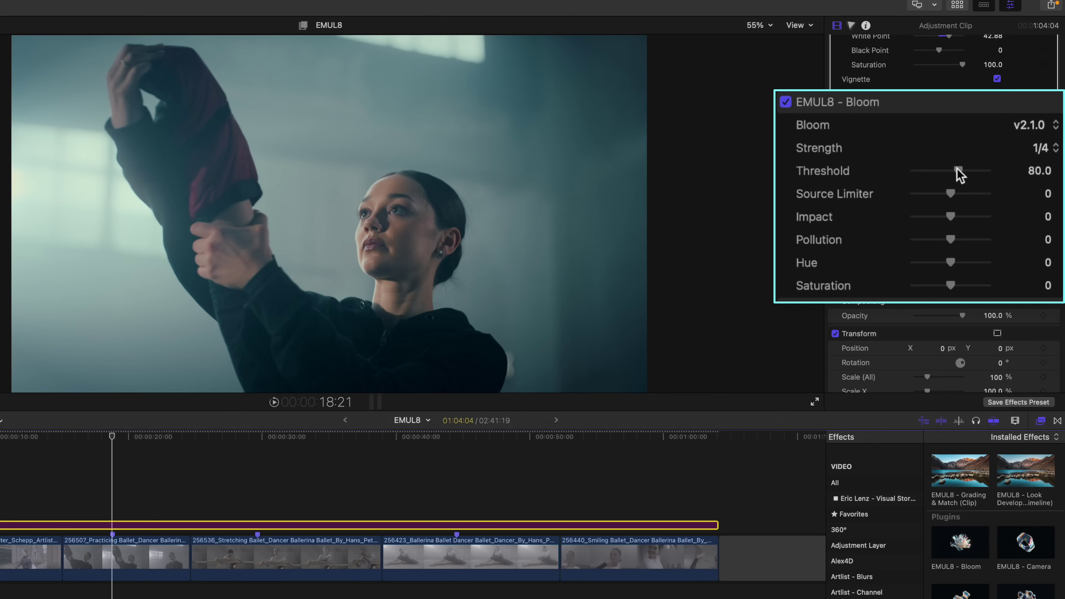
# Step: Tune Bloom Threshold to 75.75, Source Limiter to -1.85 and Impact to 16.79
pyautogui.moveTo(959, 174)
pyautogui.mouseDown()
pyautogui.moveTo(972, 172)
pyautogui.moveTo(938, 173)
pyautogui.moveTo(960, 178)
pyautogui.mouseUp()
pyautogui.moveTo(948, 194); pyautogui.dragTo(932, 203)
pyautogui.moveTo(958, 170)
pyautogui.mouseDown()
pyautogui.moveTo(975, 171)
pyautogui.moveTo(951, 174)
pyautogui.moveTo(963, 200)
pyautogui.moveTo(922, 199)
pyautogui.moveTo(952, 200)
pyautogui.moveTo(977, 176)
pyautogui.moveTo(958, 179)
pyautogui.mouseUp()
pyautogui.moveTo(961, 215)
pyautogui.mouseDown()
pyautogui.moveTo(986, 218)
pyautogui.moveTo(954, 224)
pyautogui.mouseUp()
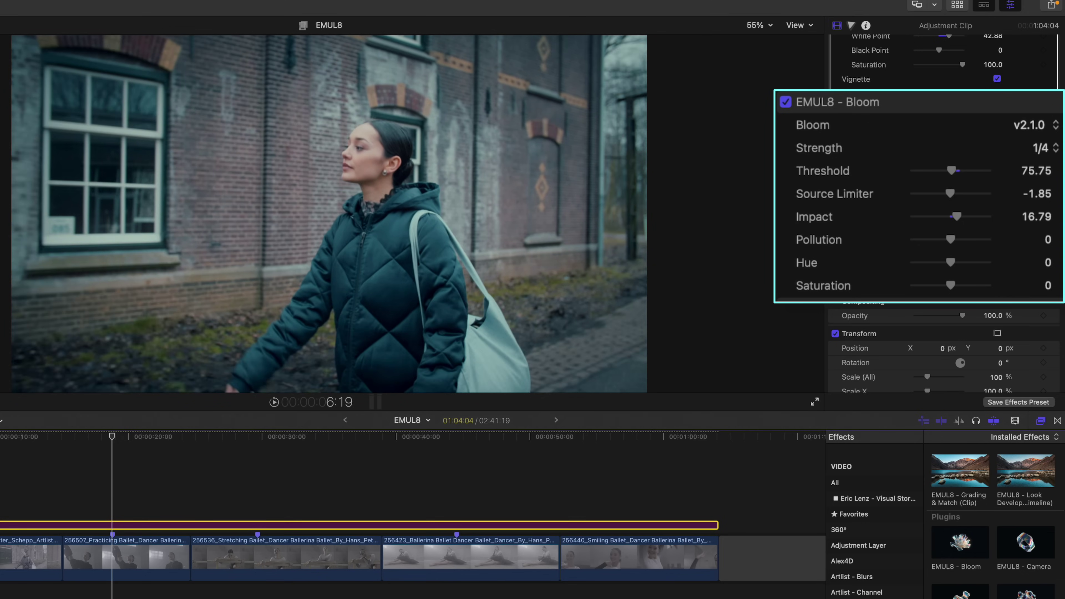
# Step: Compare the Bloom on and off, then adjust Pollution and shift Hue to 52.15
pyautogui.click(785, 103)
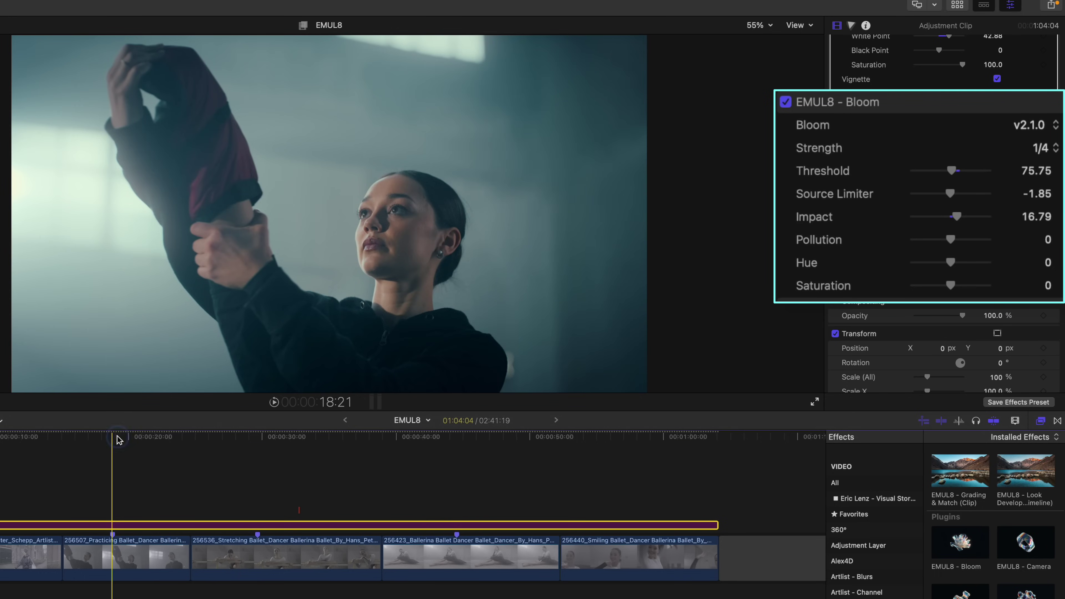
pyautogui.click(997, 221)
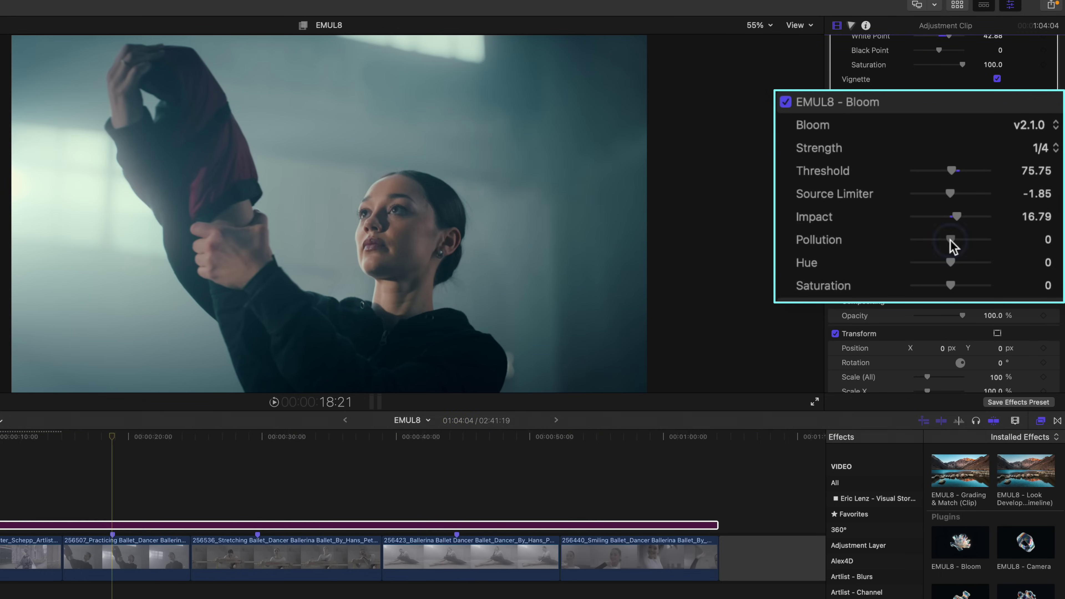
pyautogui.moveTo(983, 243); pyautogui.dragTo(949, 250)
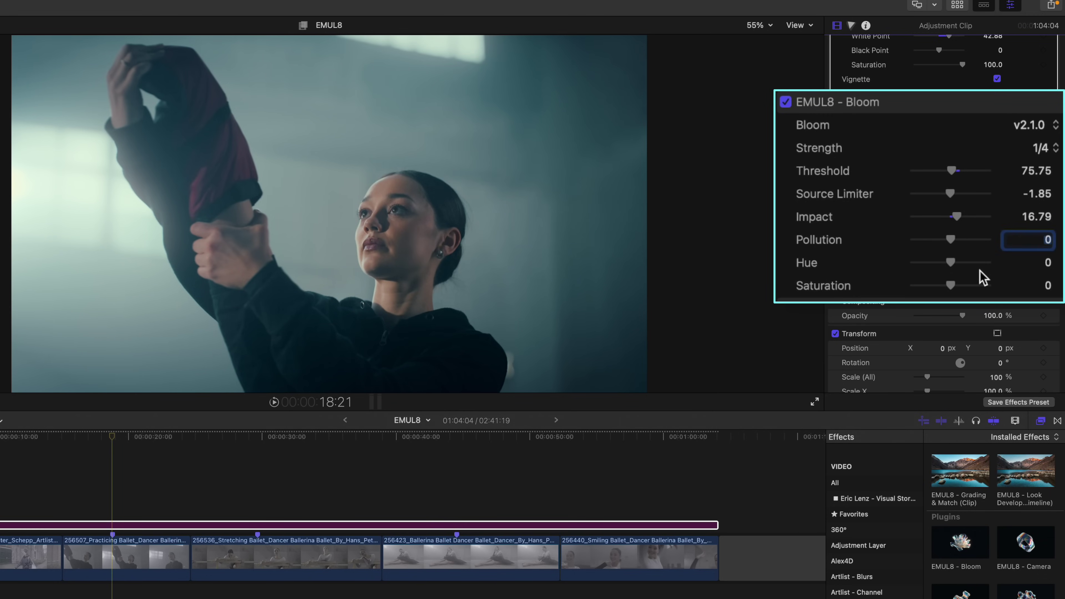
pyautogui.moveTo(973, 268); pyautogui.dragTo(954, 242)
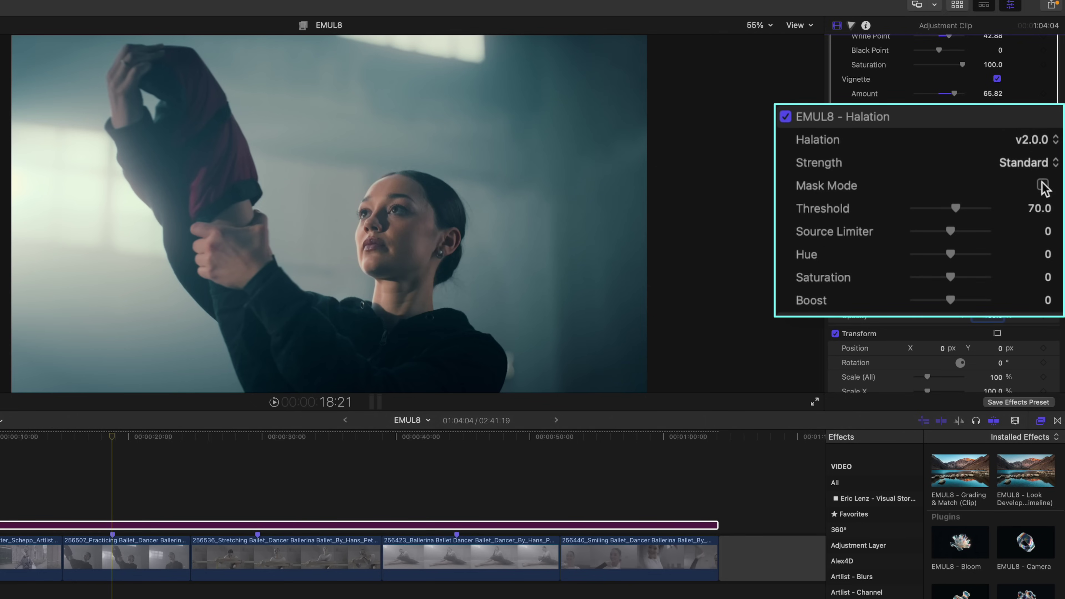
# Step: Set EMUL8 Halation to Nuclear strength, Threshold 89.84 and Source Limiter -9.22, previewing in Mask Mode
pyautogui.click(1043, 186)
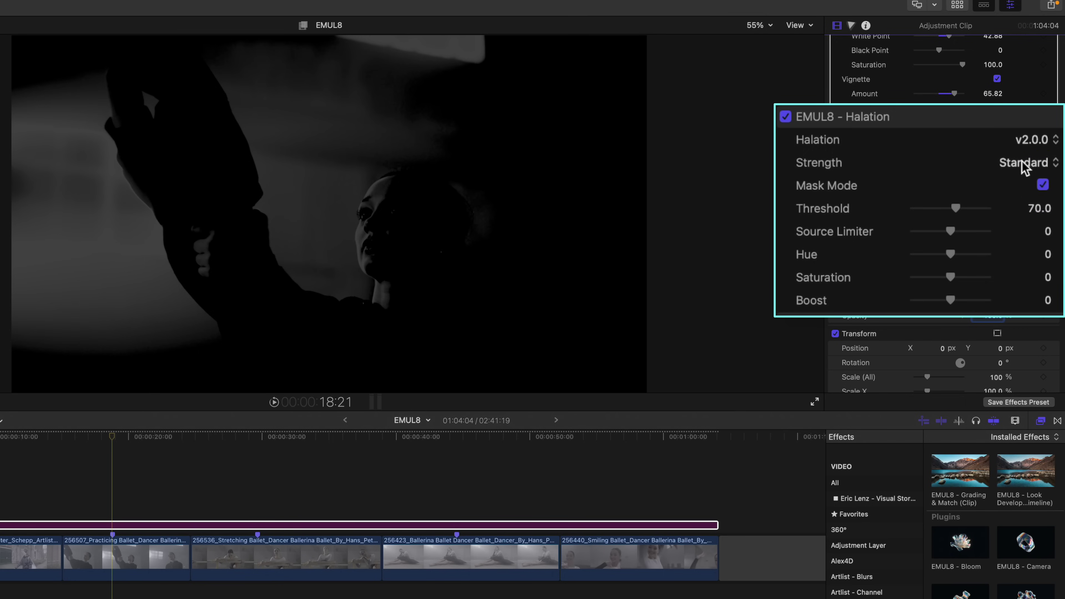
pyautogui.click(1047, 154)
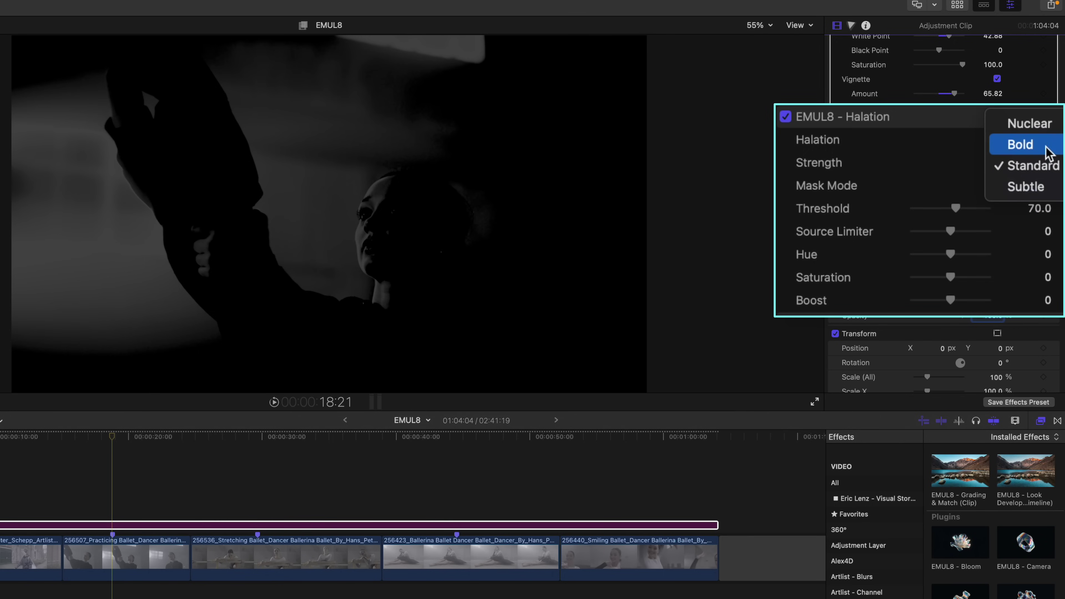
pyautogui.press('Escape')
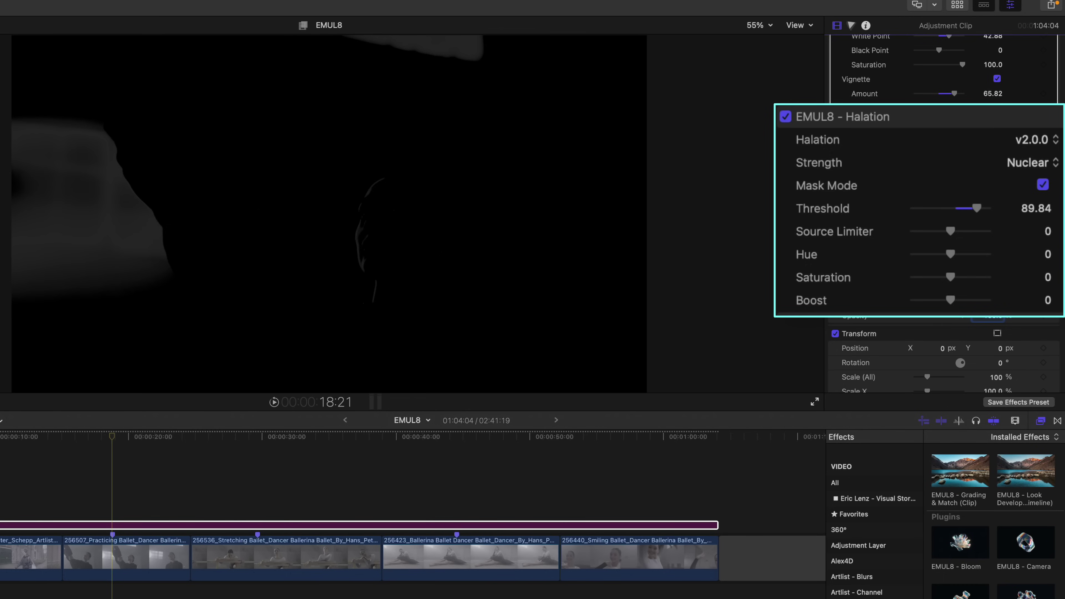
pyautogui.moveTo(952, 238)
pyautogui.mouseDown()
pyautogui.moveTo(933, 233)
pyautogui.moveTo(950, 241)
pyautogui.mouseUp()
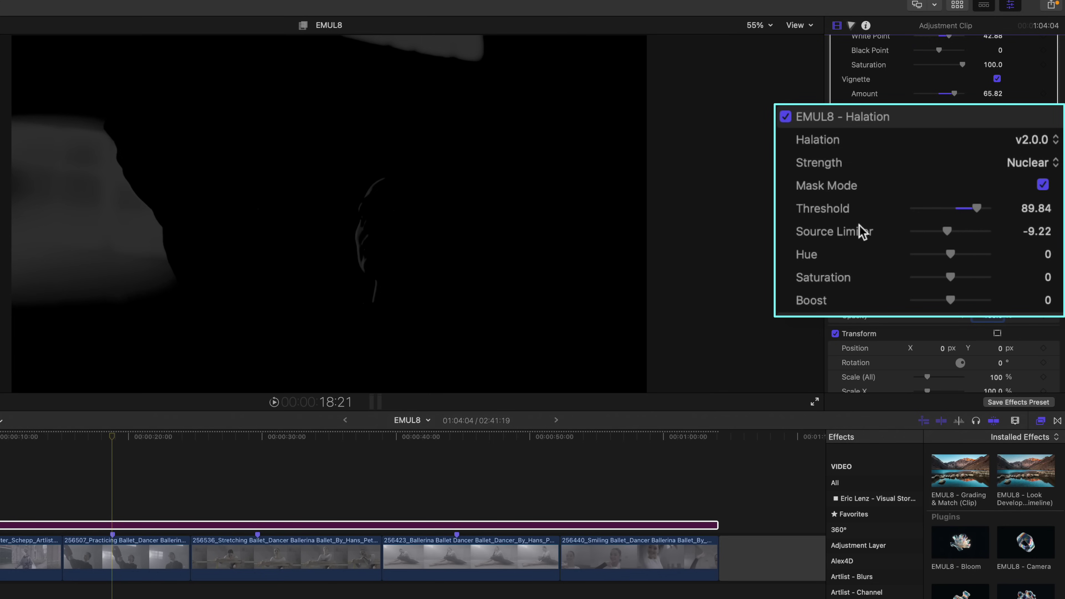
pyautogui.click(1042, 185)
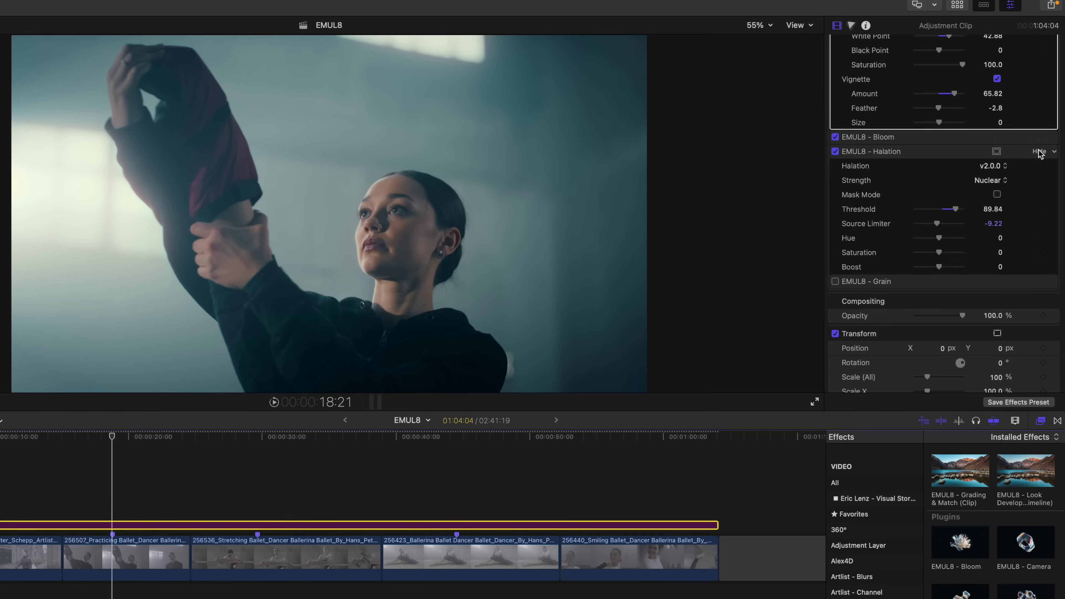
# Step: Collapse the Halation and Look Designer settings in the inspector
pyautogui.click(1041, 154)
pyautogui.scroll(8, 1040, 155)
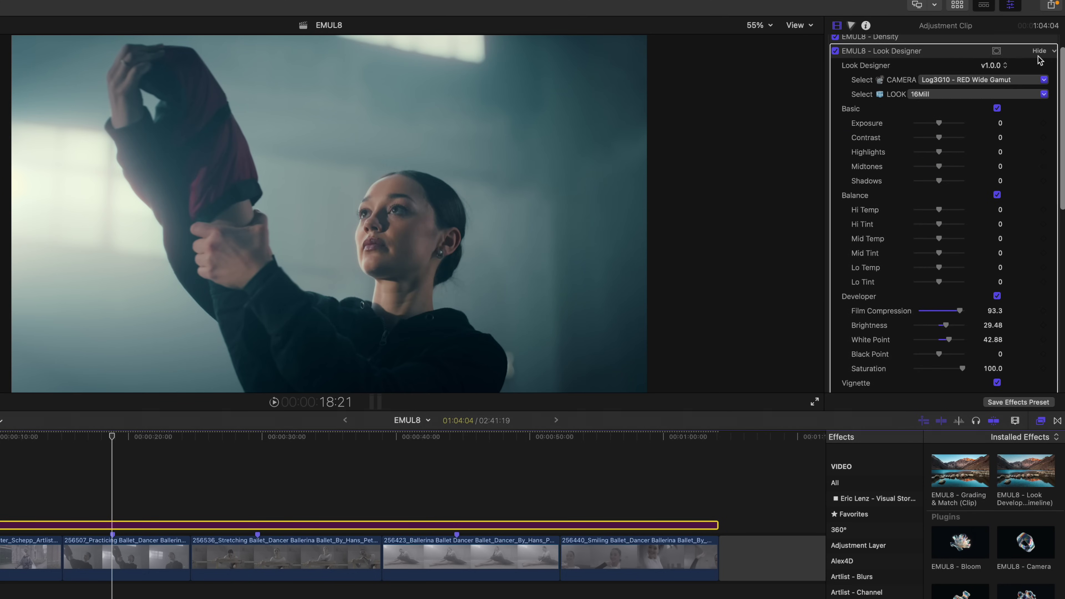
pyautogui.click(1039, 52)
pyautogui.scroll(-2, 986, 234)
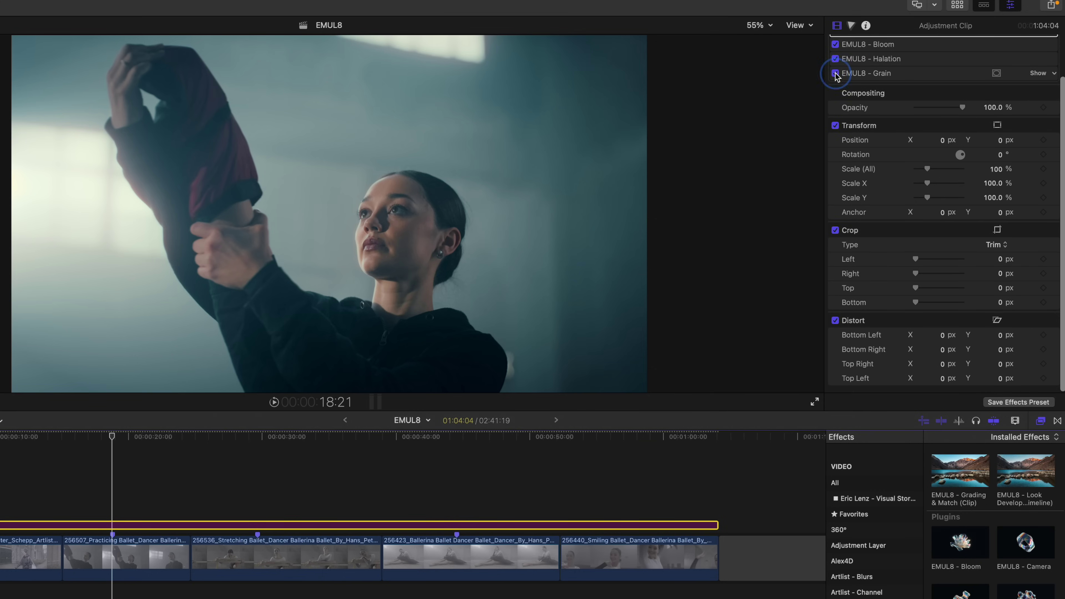
# Step: Enable EMUL8 Grain with Amount 7.84 and Chroma -100, then start saving an effects preset
pyautogui.click(1039, 72)
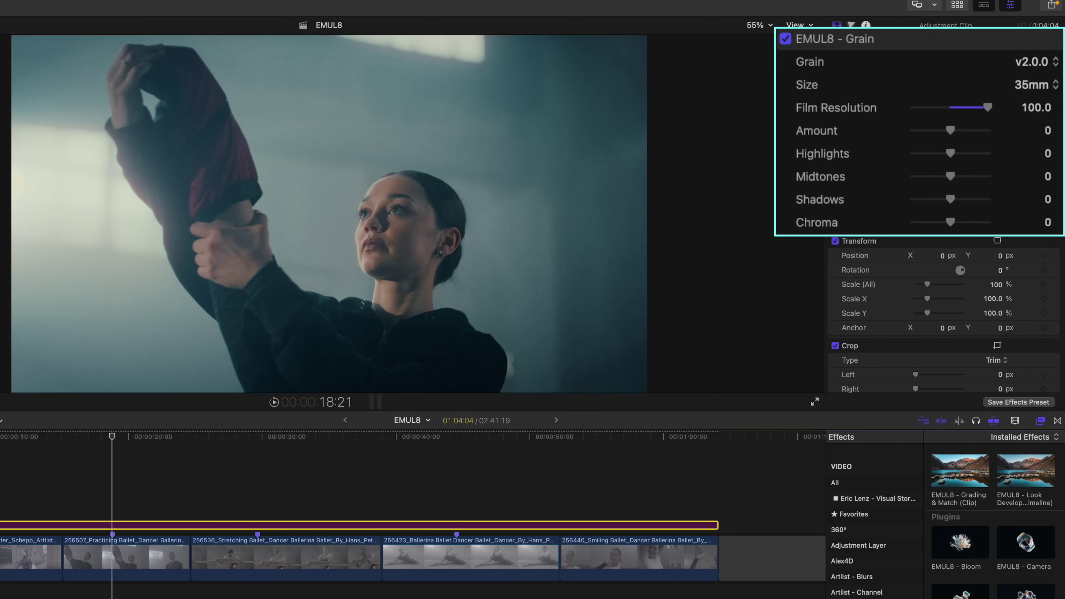
pyautogui.moveTo(958, 130)
pyautogui.mouseDown()
pyautogui.moveTo(973, 131)
pyautogui.moveTo(948, 139)
pyautogui.moveTo(959, 139)
pyautogui.mouseUp()
pyautogui.moveTo(951, 224); pyautogui.dragTo(773, 193)
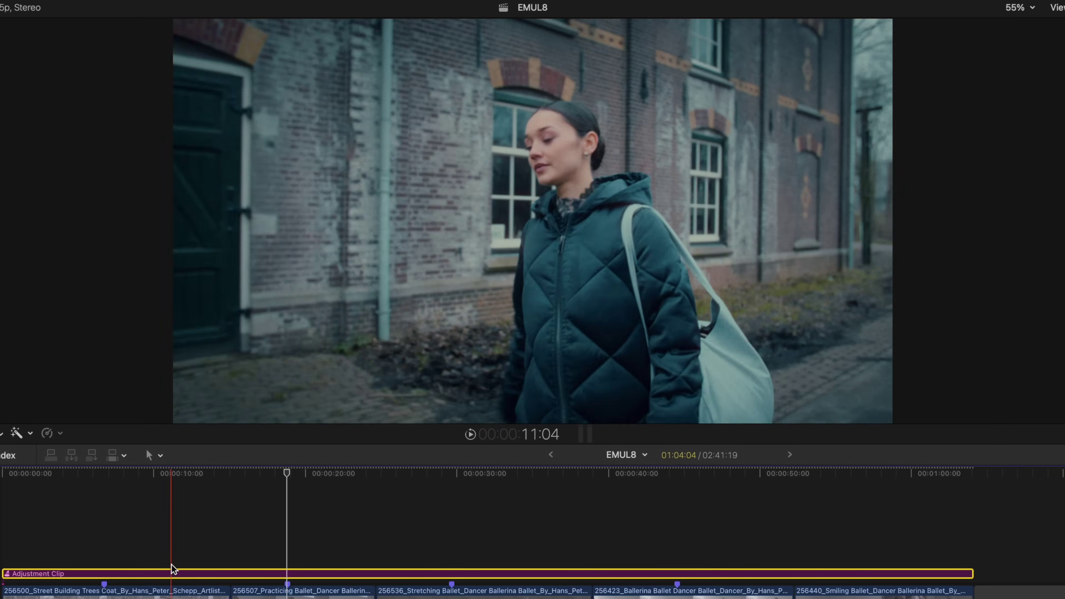
pyautogui.click(653, 525)
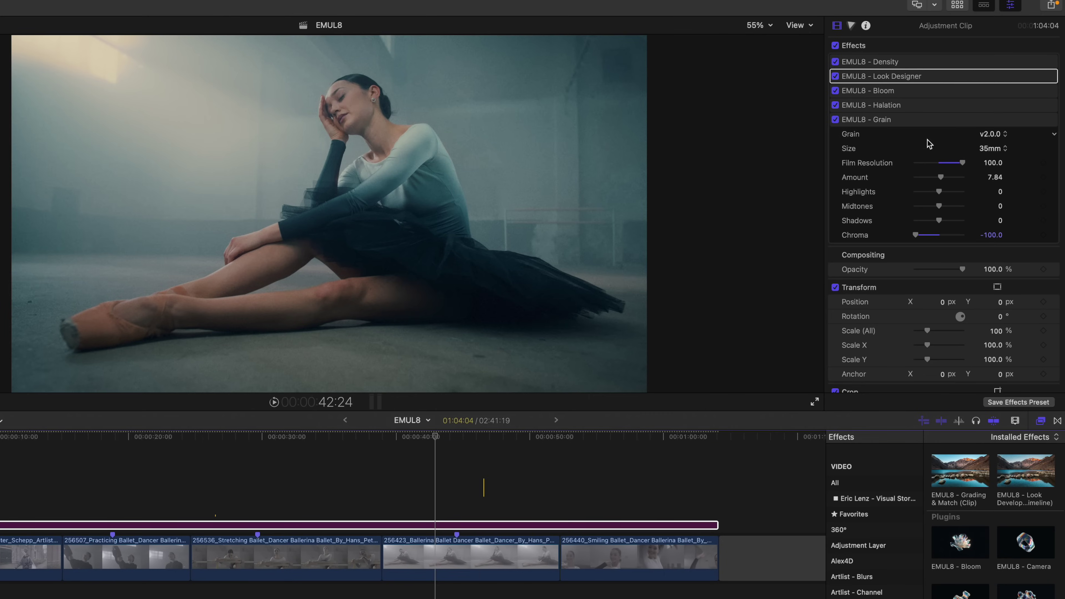
pyautogui.click(1000, 402)
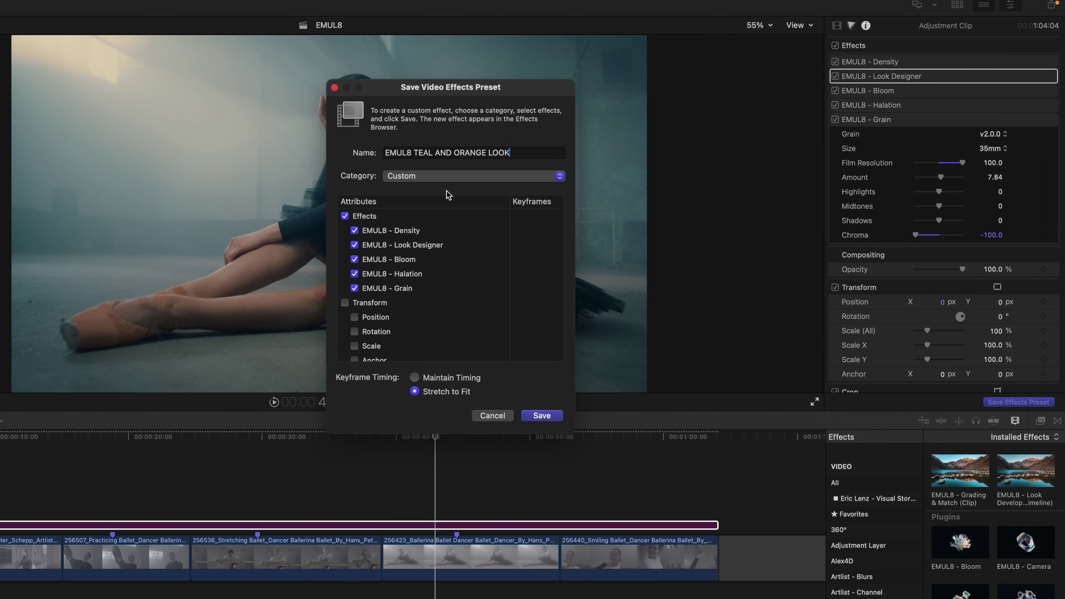
# Step: Save the preset 'EMUL8 TEAL AND ORANGE LOOK' under the Custom category
pyautogui.click(439, 175)
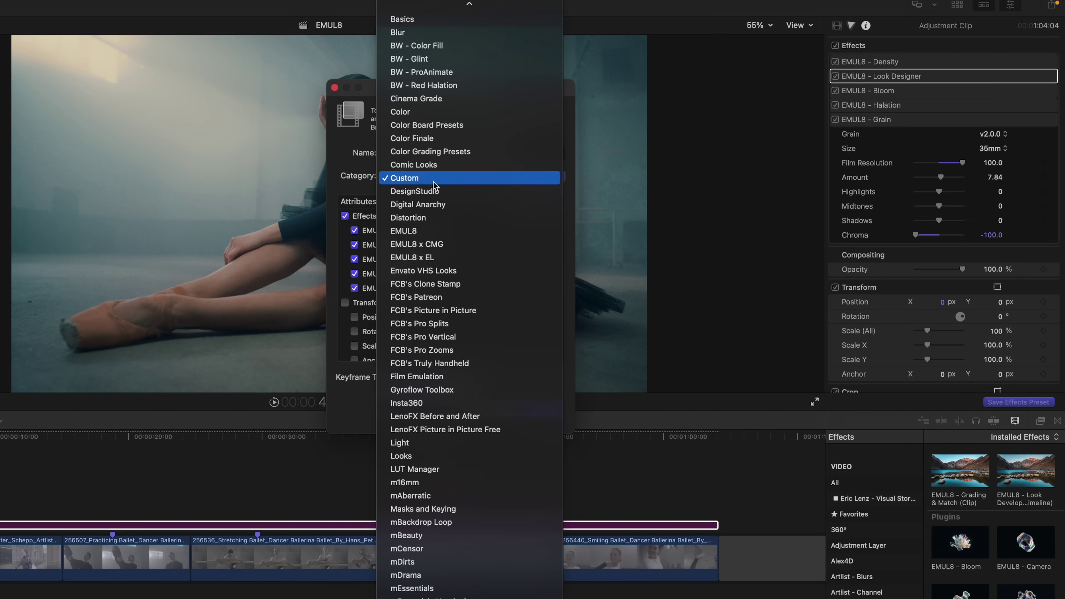
pyautogui.scroll(-10, 436, 462)
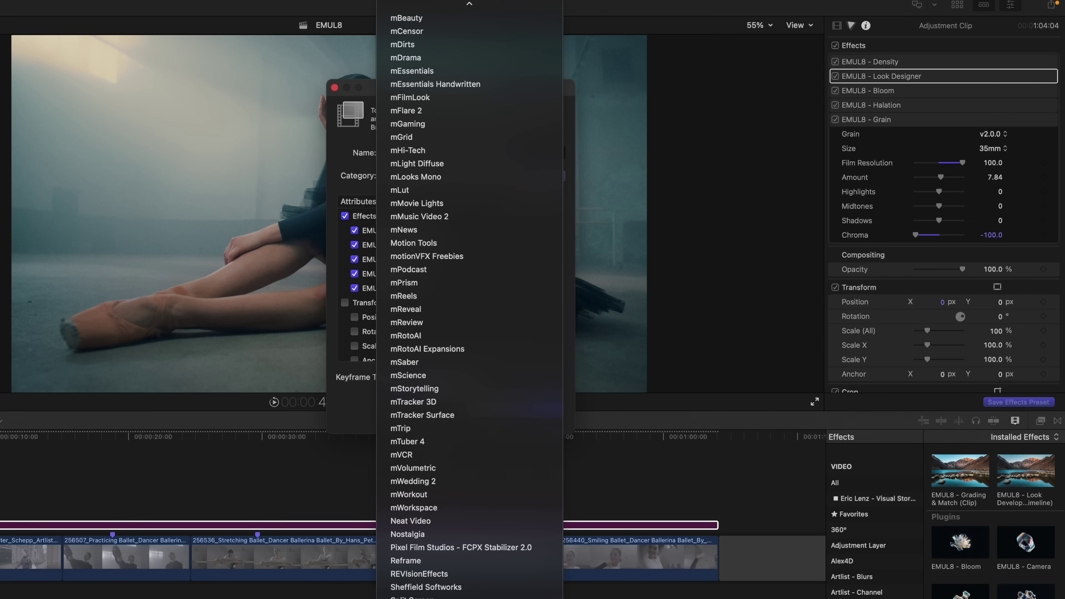
pyautogui.scroll(15, 436, 173)
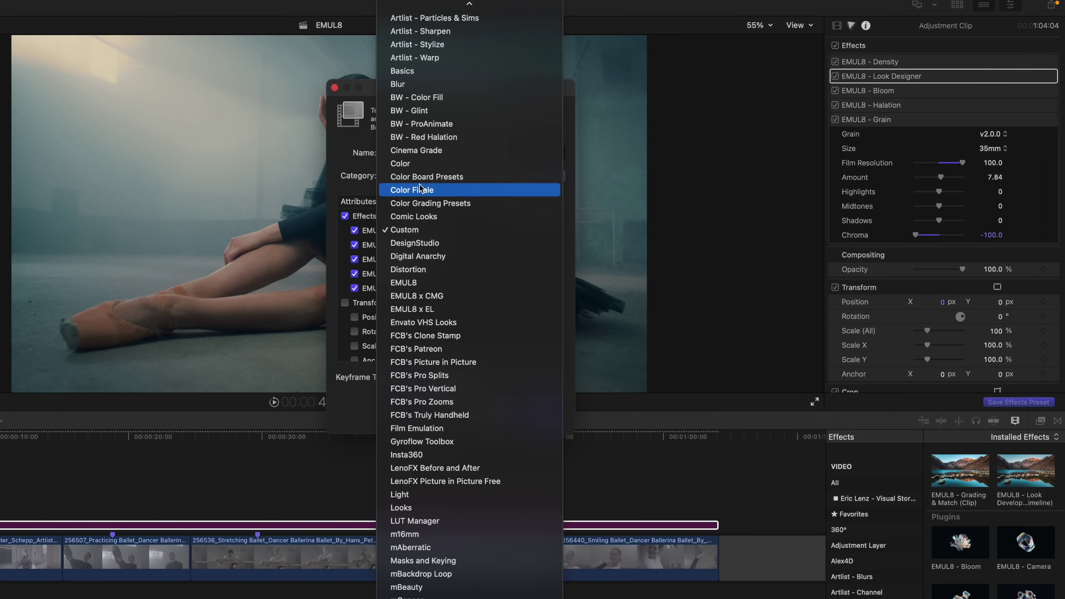
pyautogui.click(417, 230)
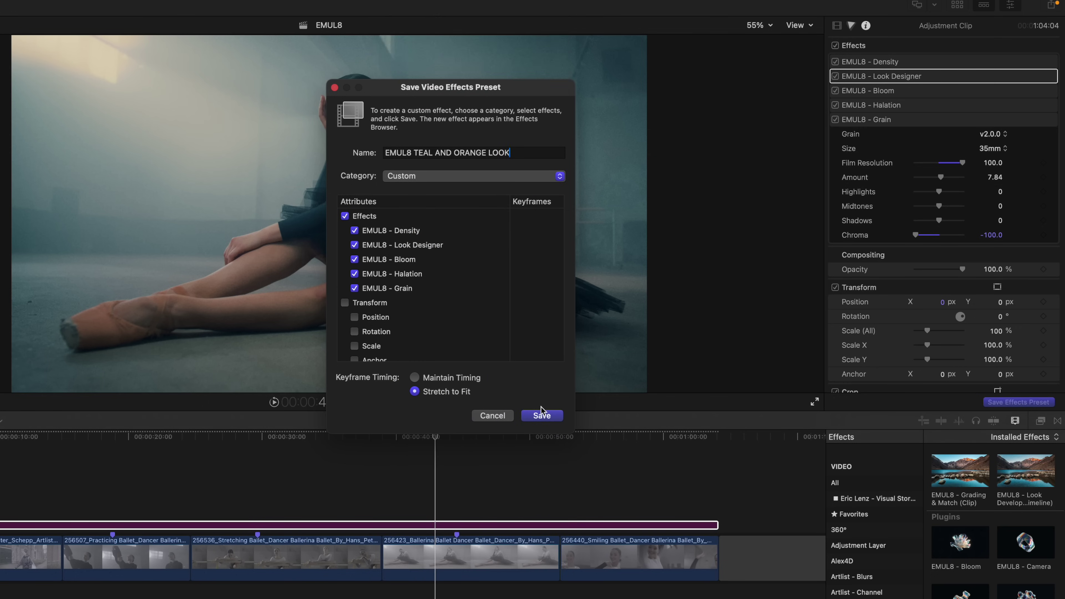
pyautogui.click(540, 415)
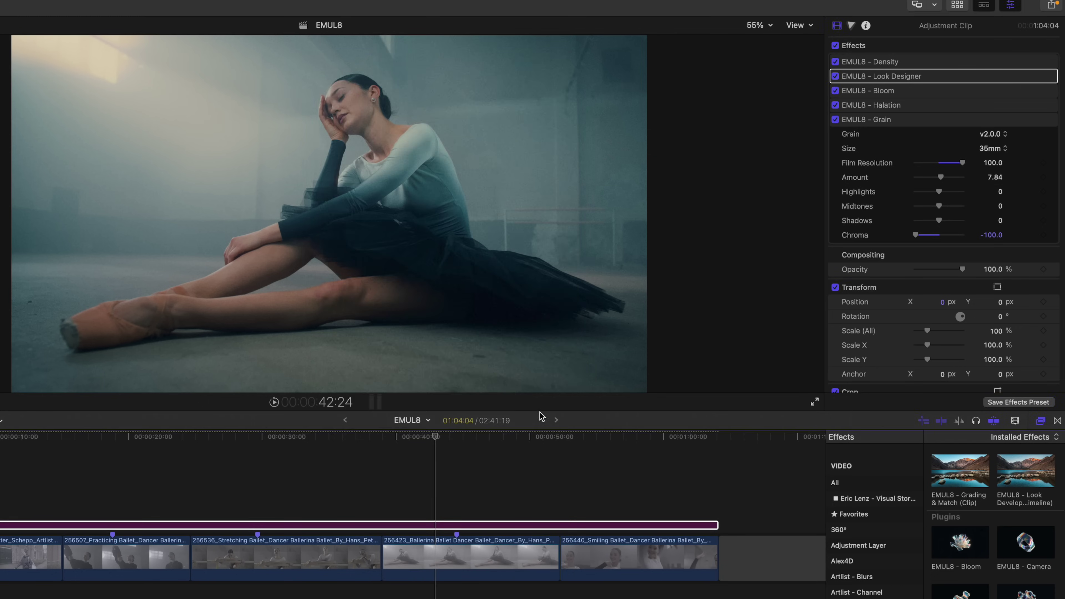